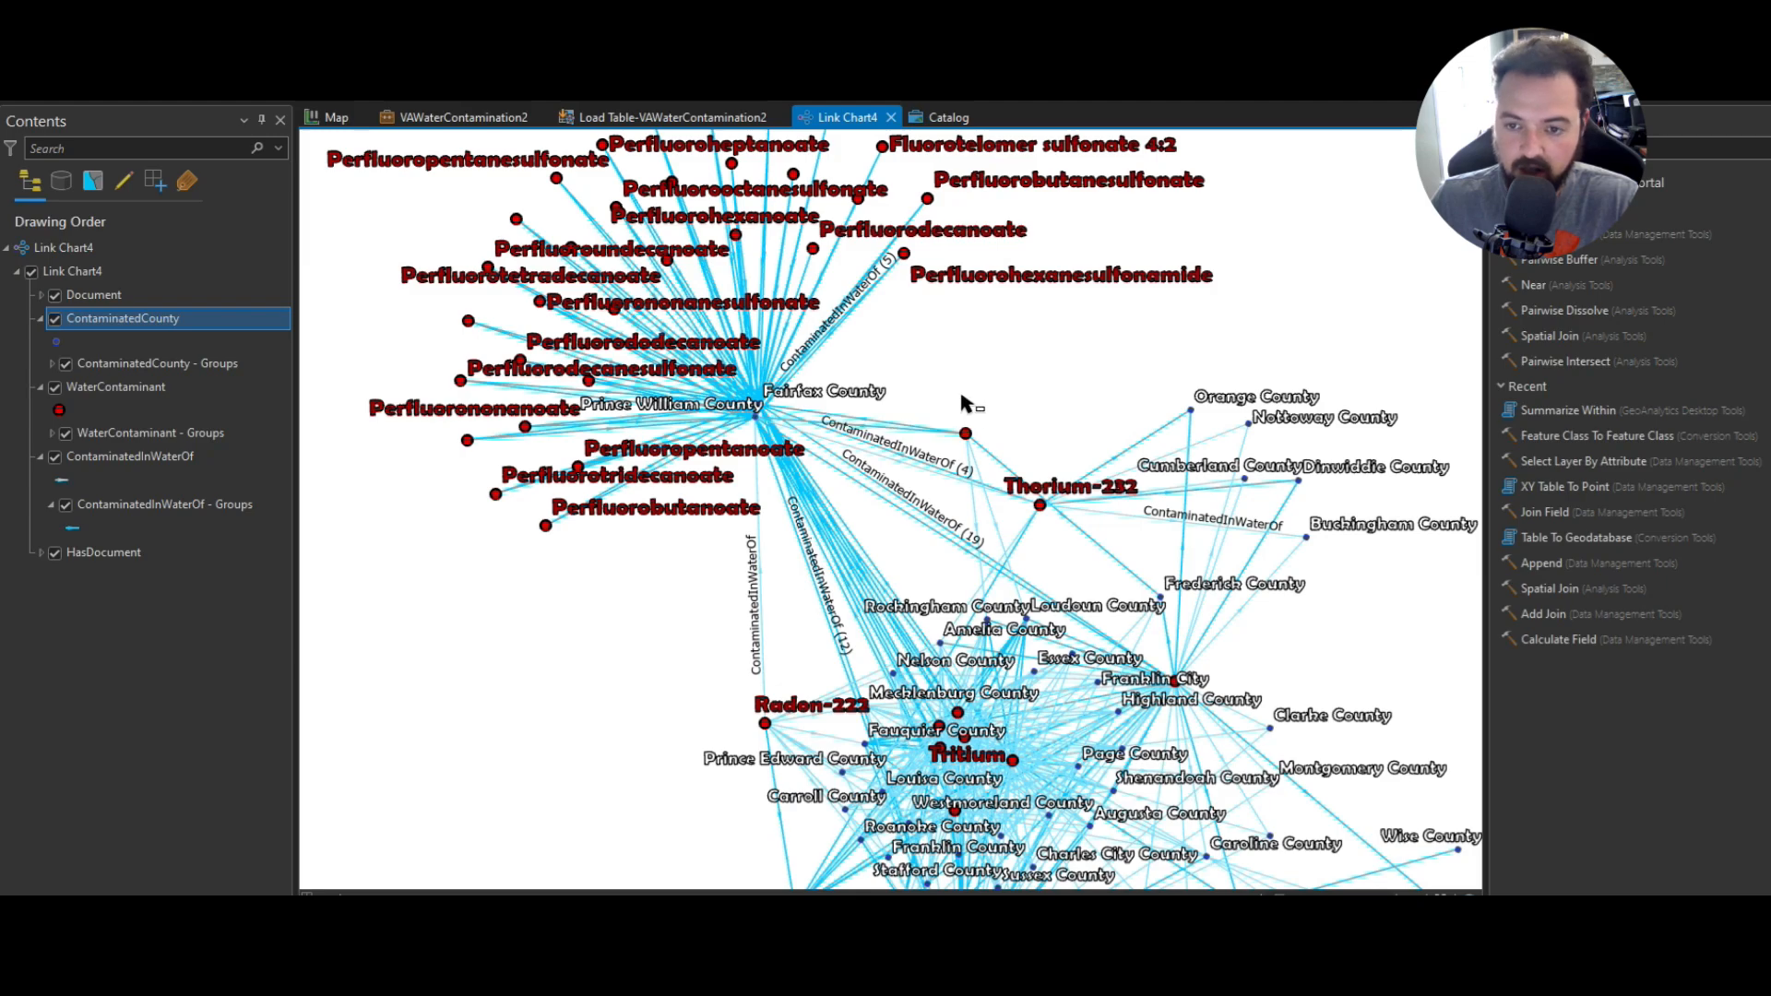
- Examine the link chart's contaminant and county connections, including the Fluoride links and the dense cluster around Tritium
{"action": "left_click_drag", "start_coordinate": [1009, 386], "coordinate": [1021, 369]}
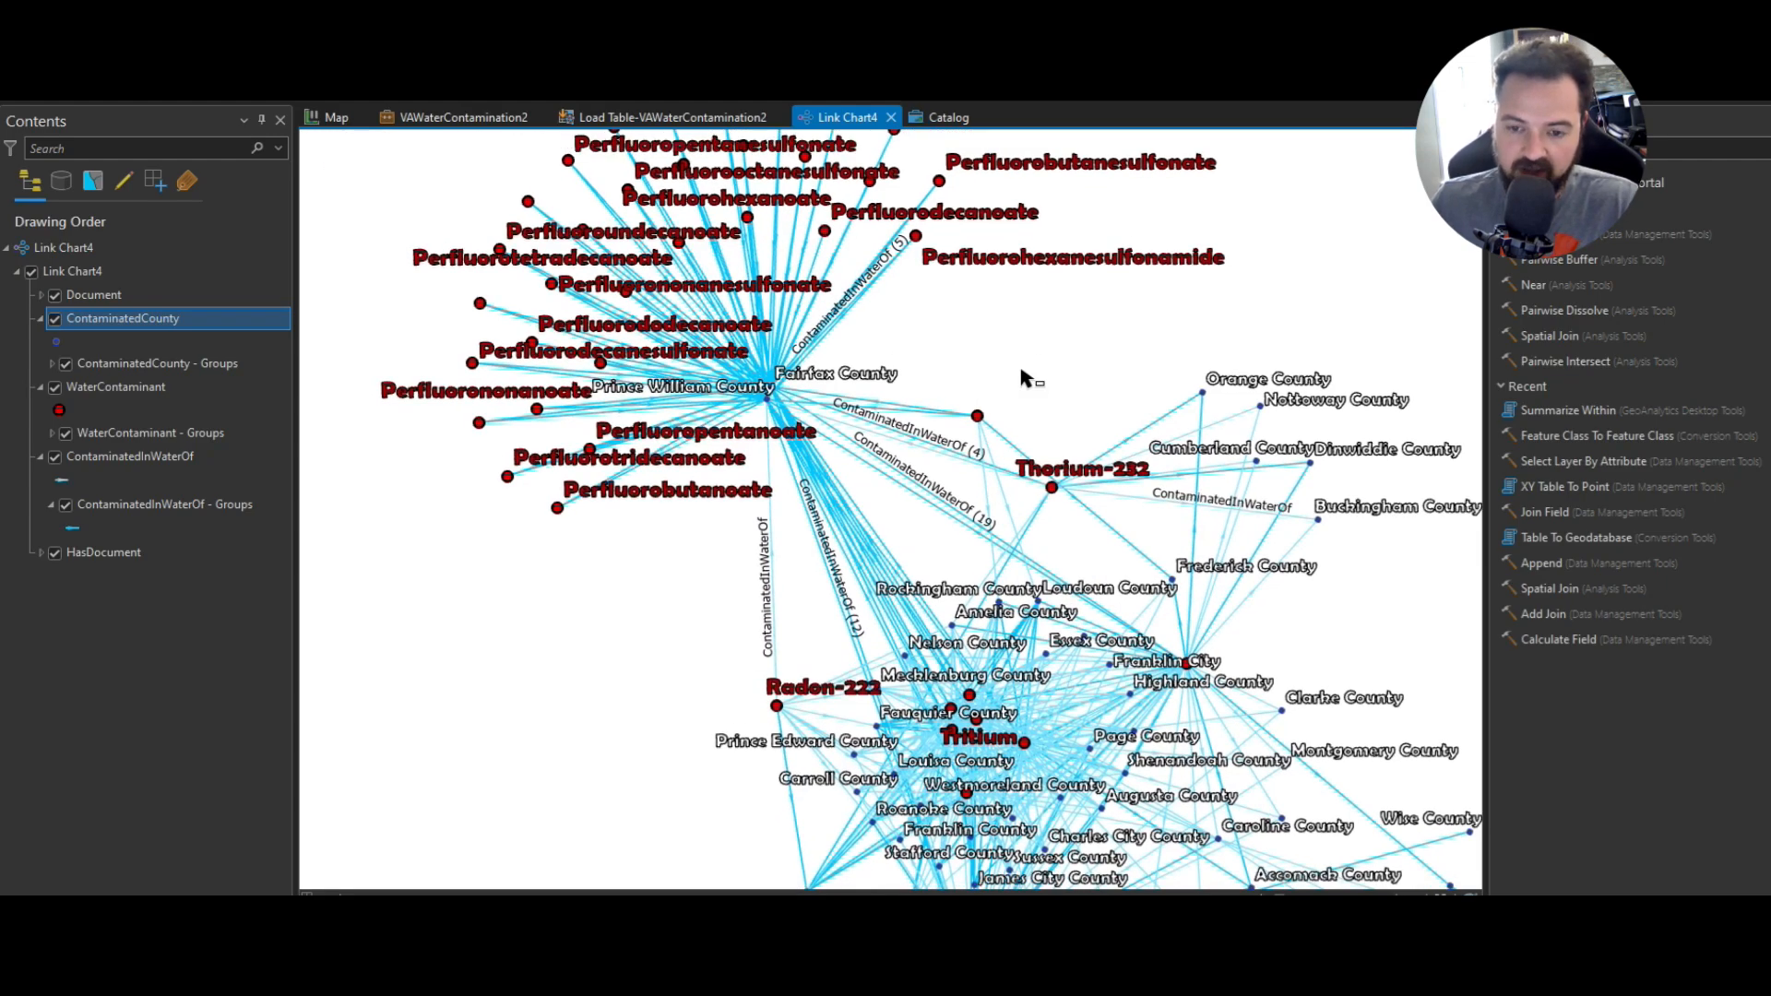
{"action": "left_click_drag", "start_coordinate": [1023, 379], "coordinate": [842, 265]}
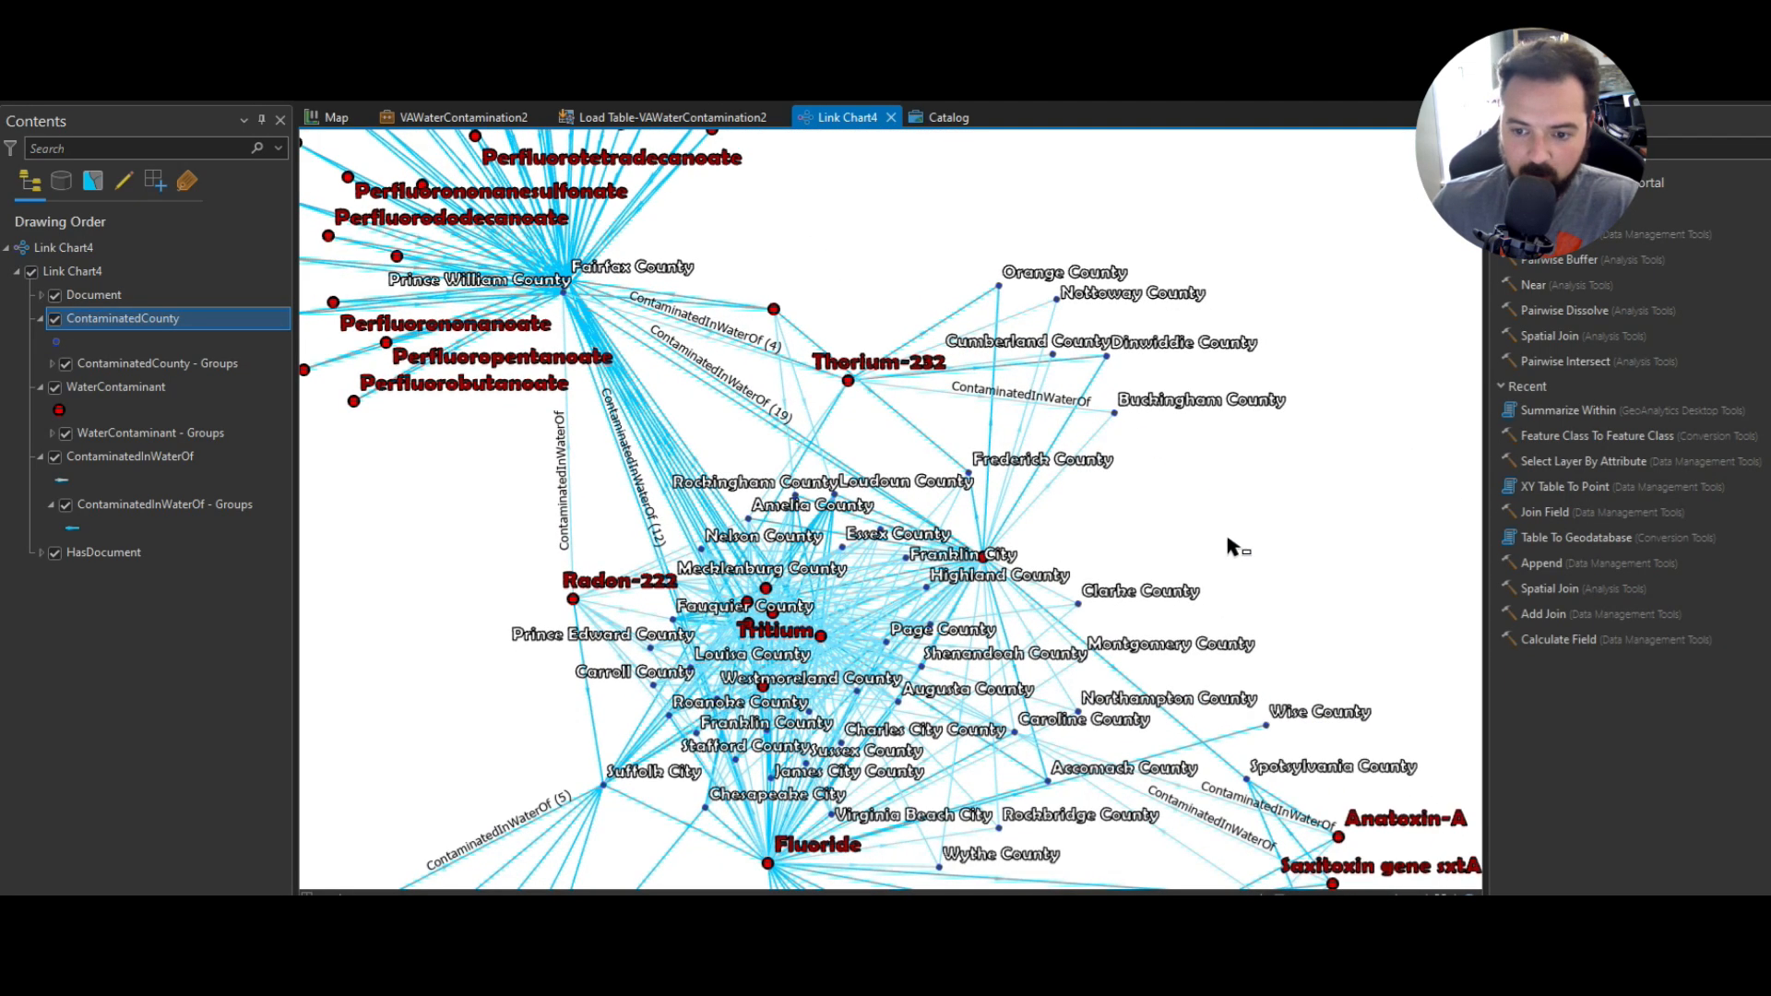
{"action": "left_click_drag", "start_coordinate": [1230, 545], "coordinate": [1273, 399]}
{"action": "left_click_drag", "start_coordinate": [1327, 451], "coordinate": [1125, 181]}
{"action": "left_click_drag", "start_coordinate": [1220, 748], "coordinate": [1297, 732]}
{"action": "left_click_drag", "start_coordinate": [685, 727], "coordinate": [866, 855]}
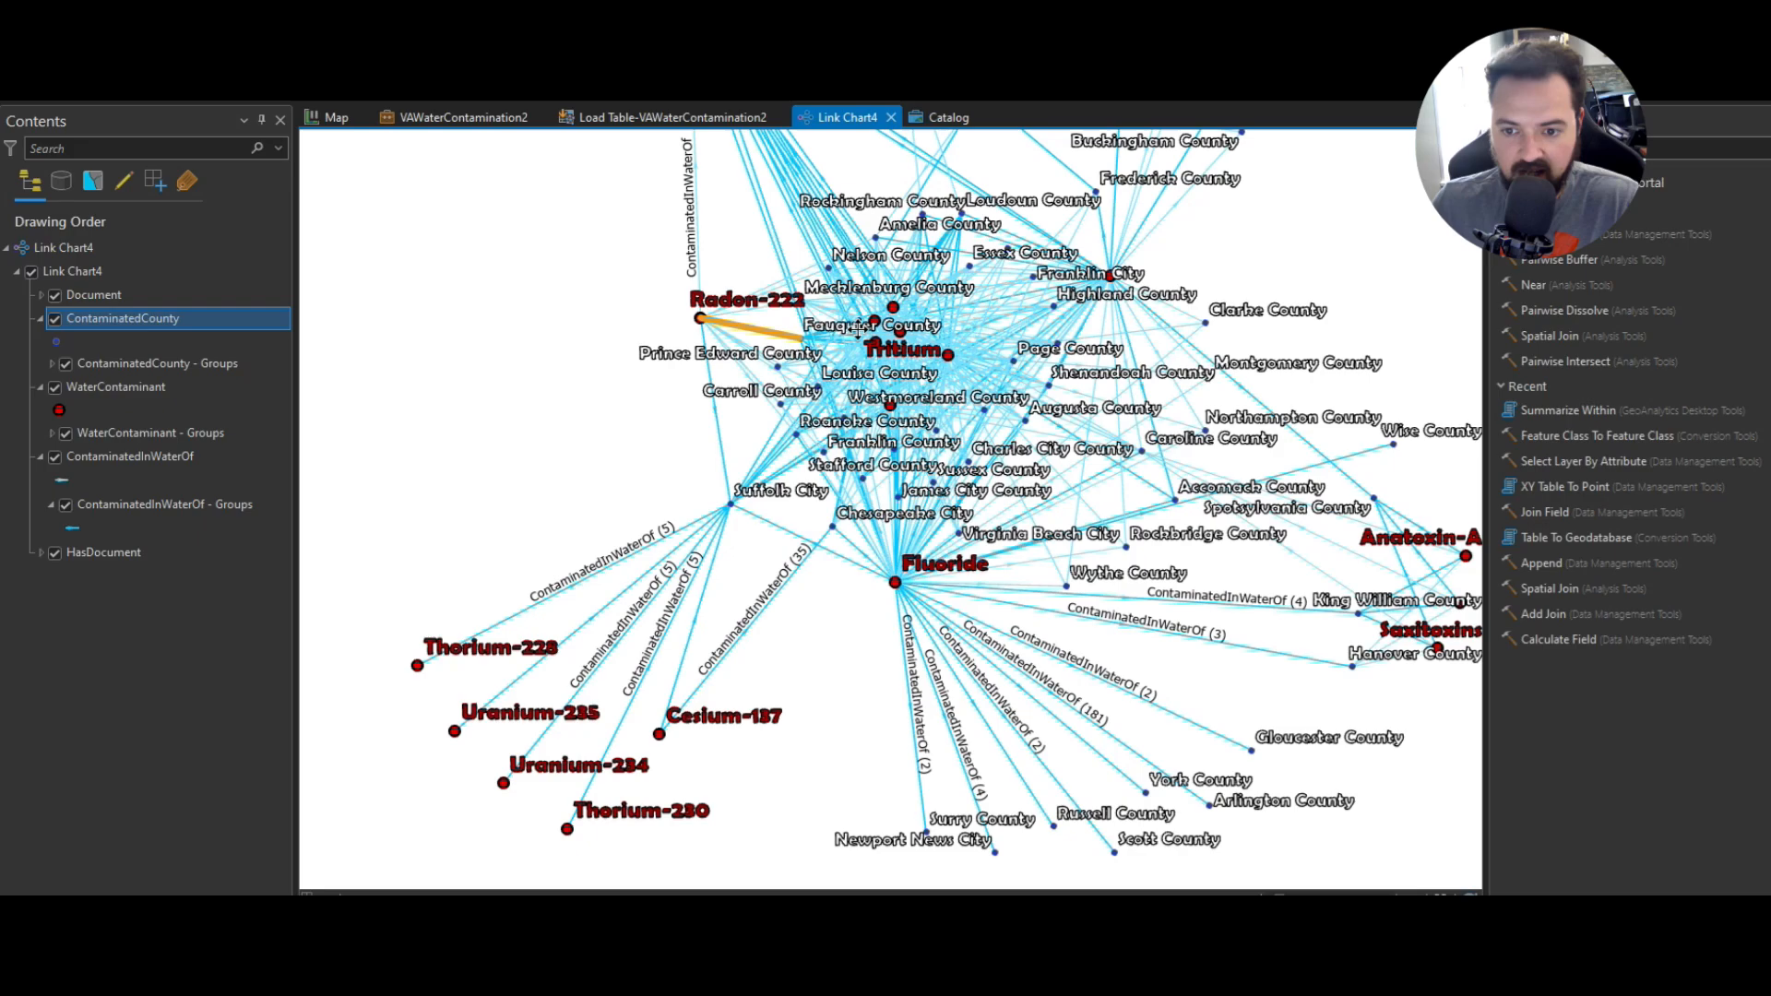
{"action": "scroll", "coordinate": [858, 329], "scroll_direction": "up", "scroll_amount": 3}
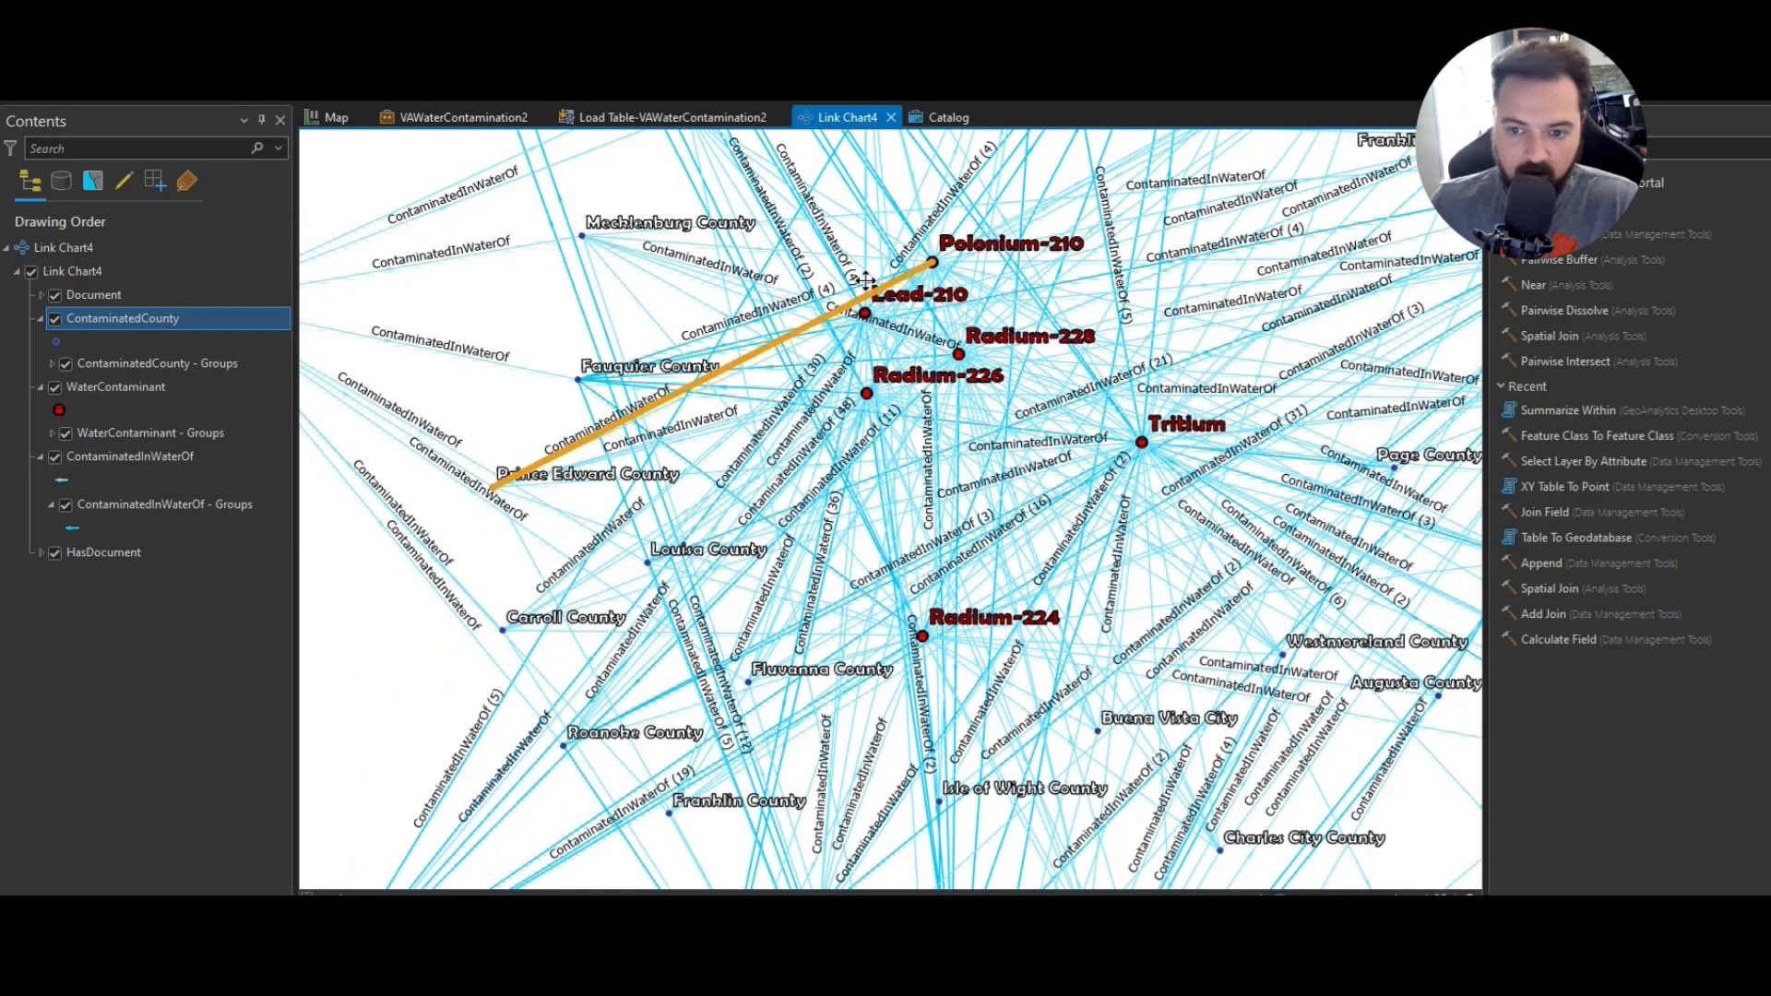
- View the Virginia counties map and try to play its time animation of the water monitoring findings
{"action": "left_click", "coordinate": [337, 122]}
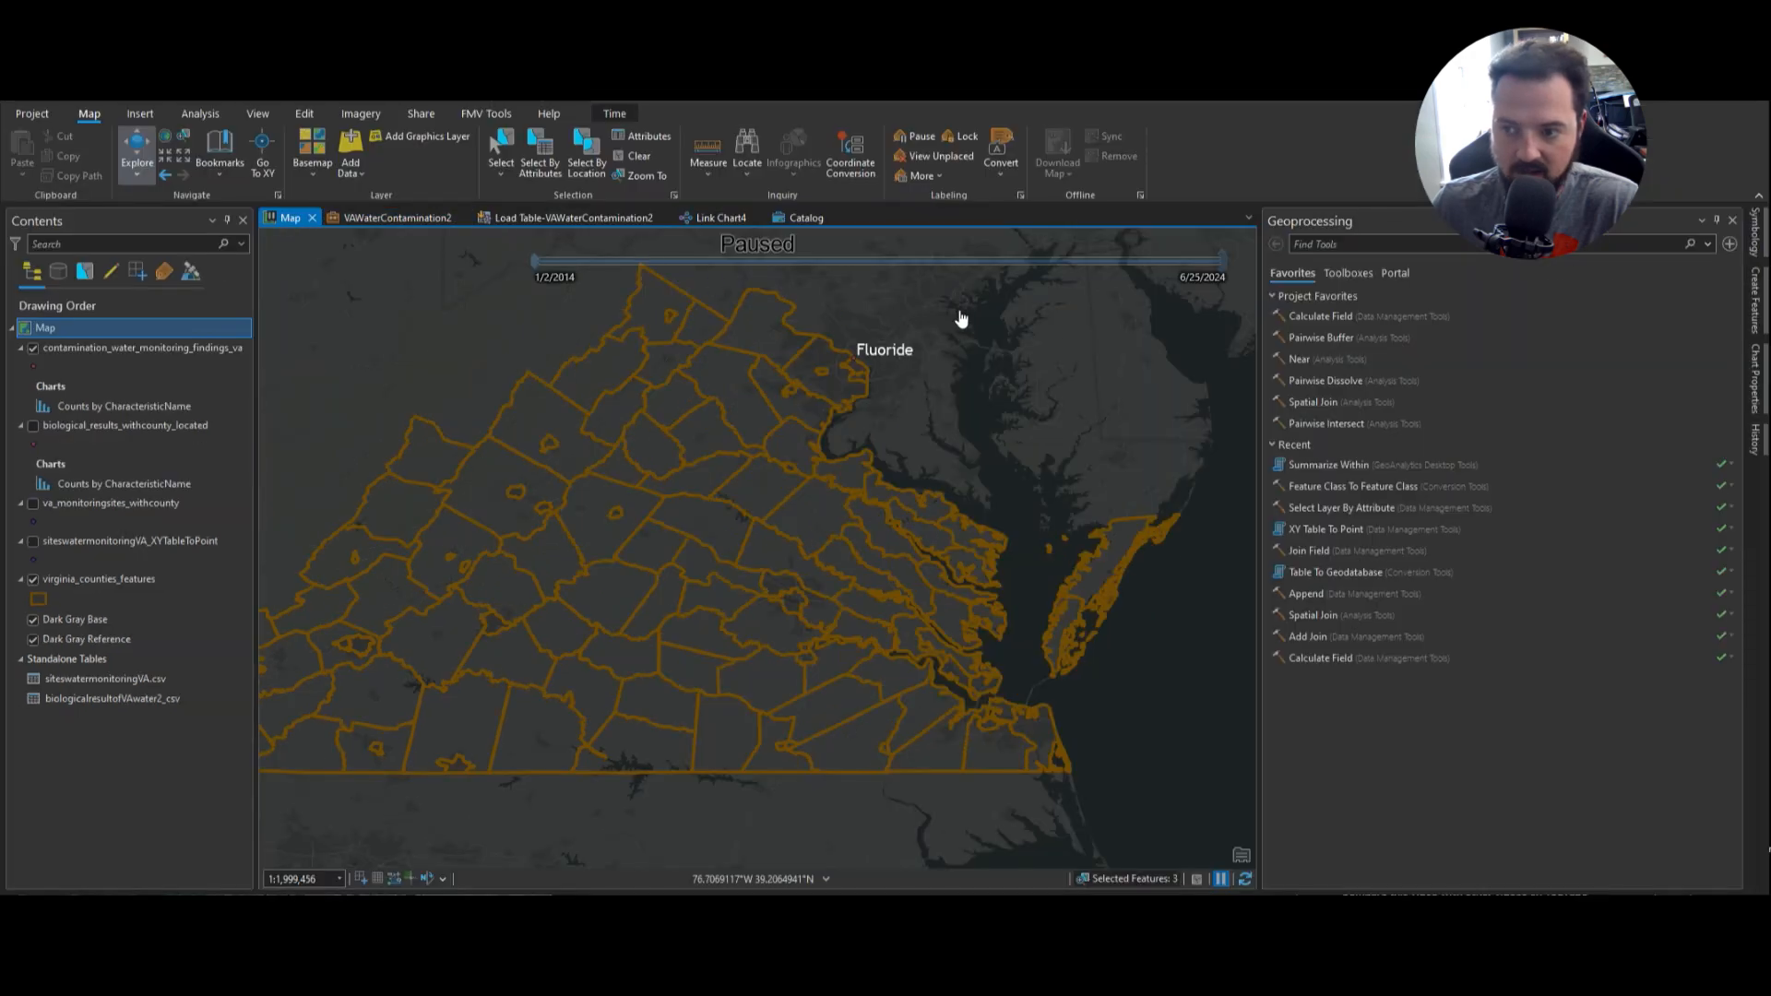
{"action": "mouse_move", "coordinate": [968, 268]}
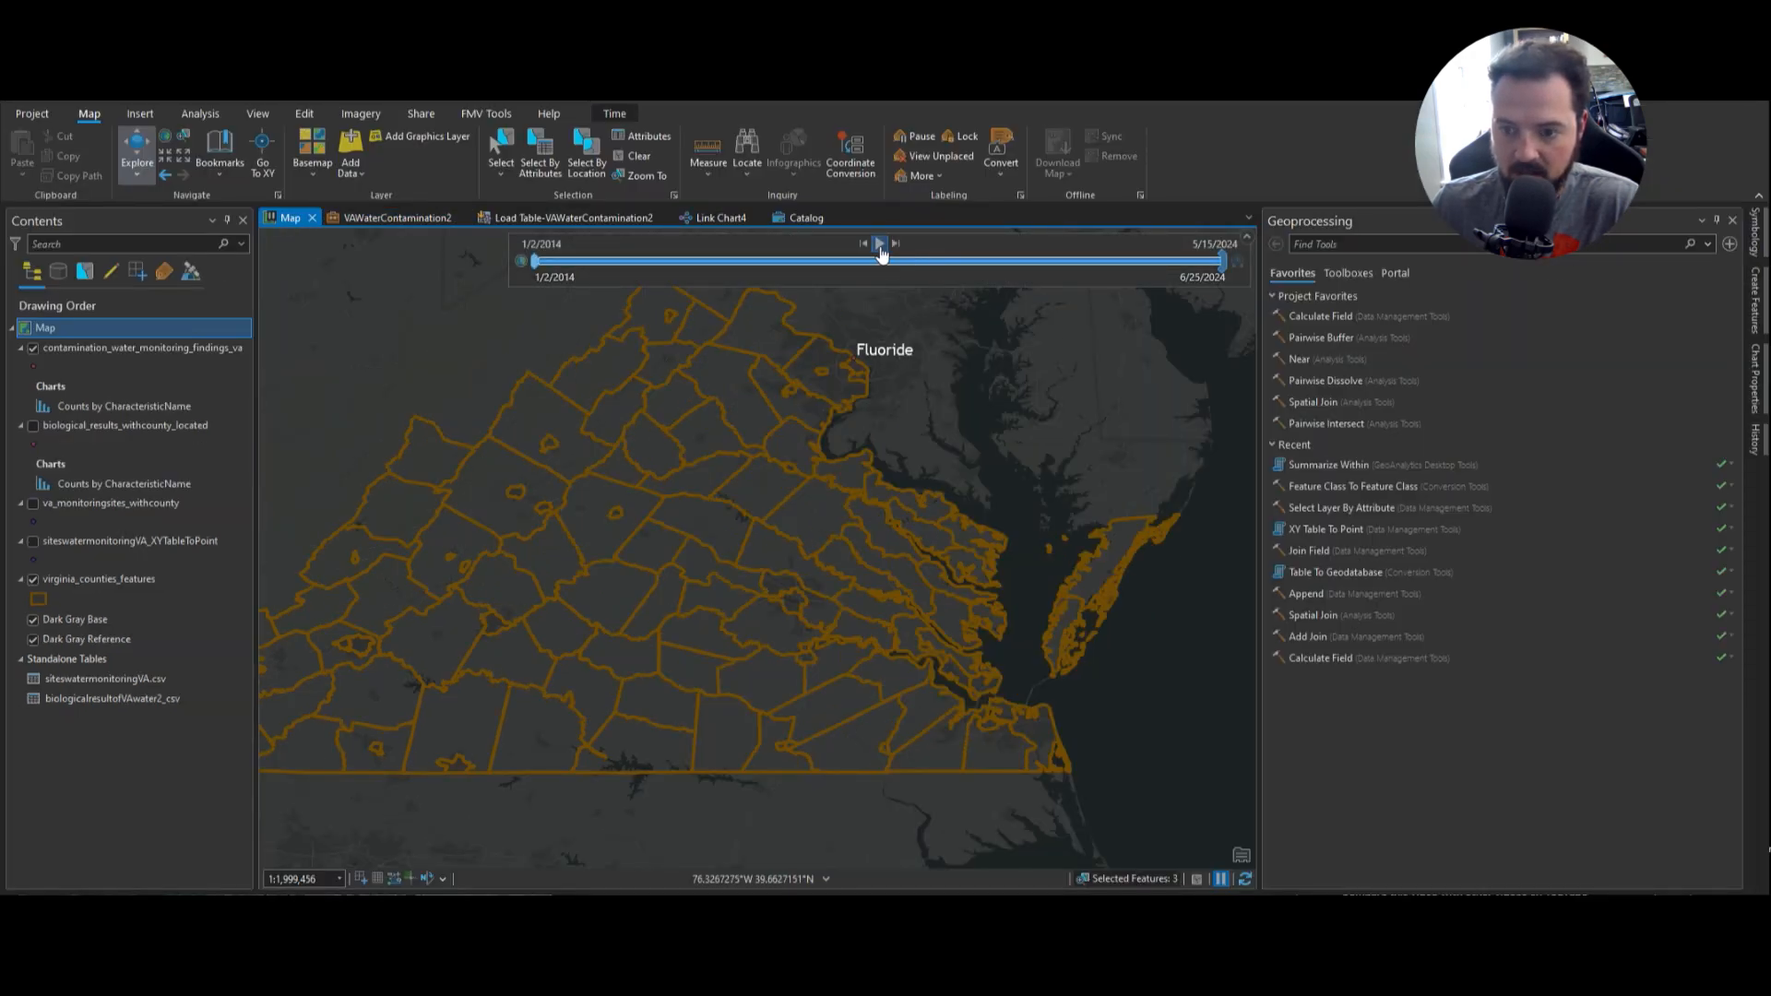
{"action": "left_click", "coordinate": [880, 246]}
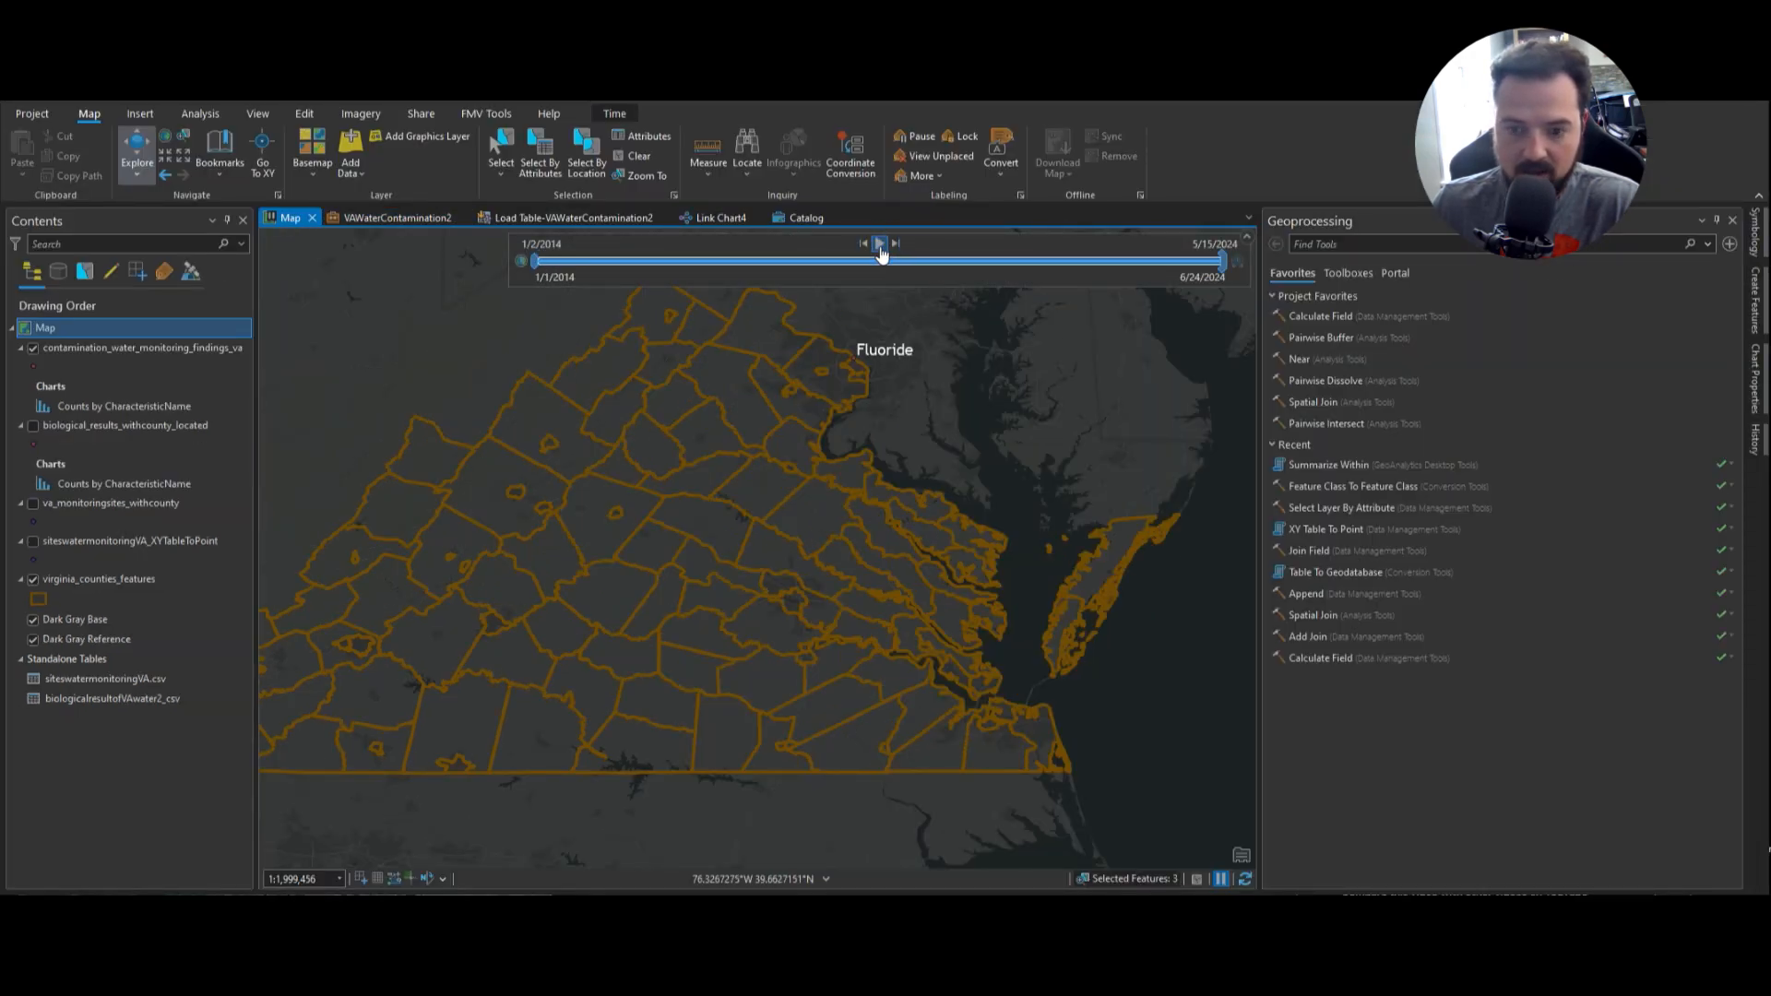
{"action": "left_click", "coordinate": [1221, 878]}
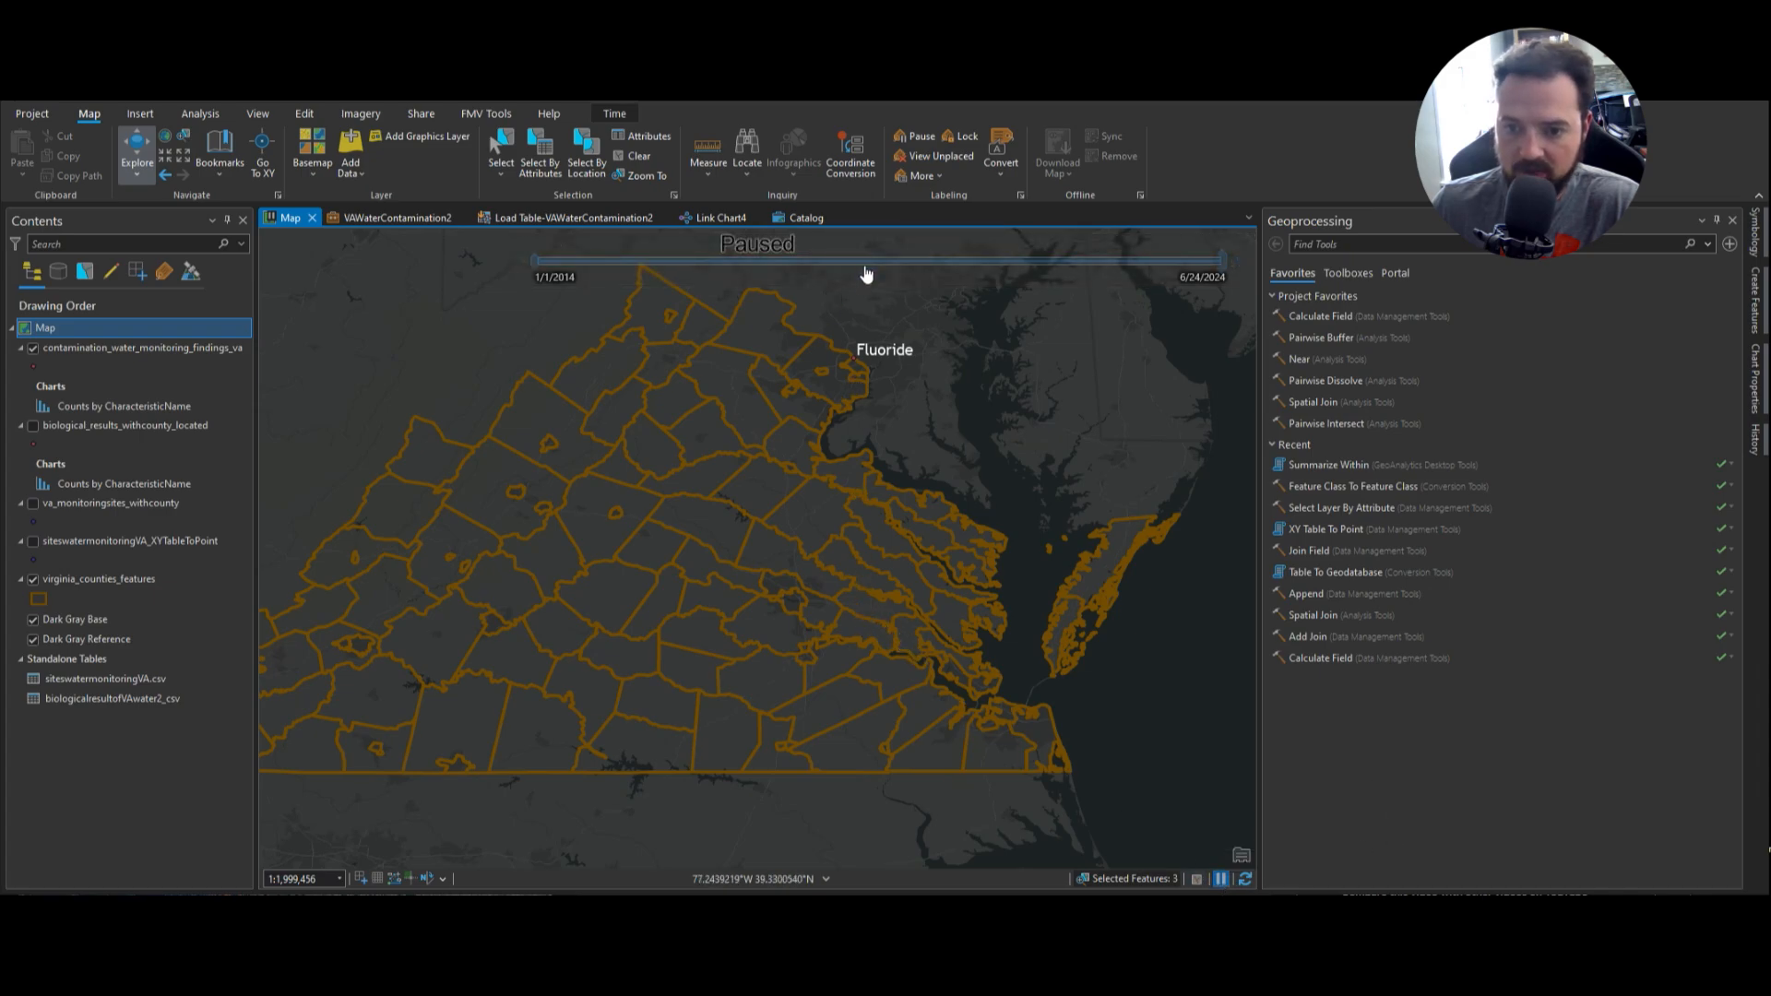
{"action": "mouse_move", "coordinate": [862, 252]}
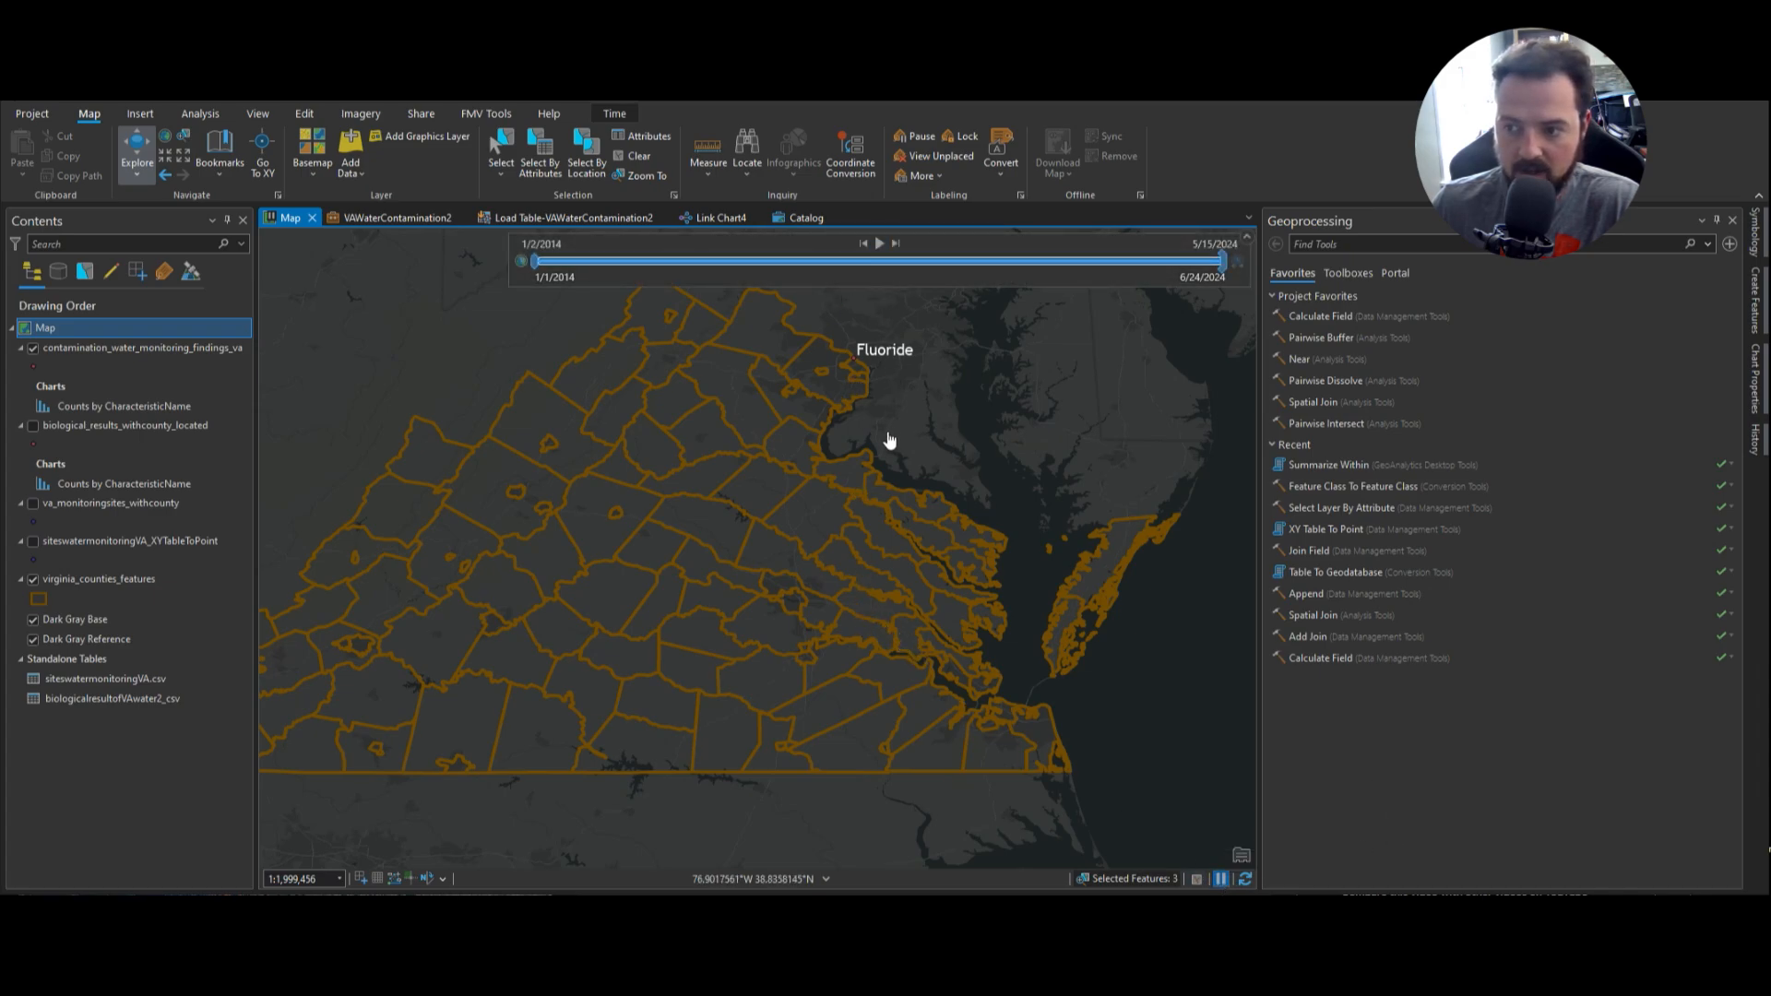
{"action": "left_click_drag", "start_coordinate": [880, 455], "coordinate": [843, 483]}
{"action": "left_click_drag", "start_coordinate": [729, 548], "coordinate": [802, 494]}
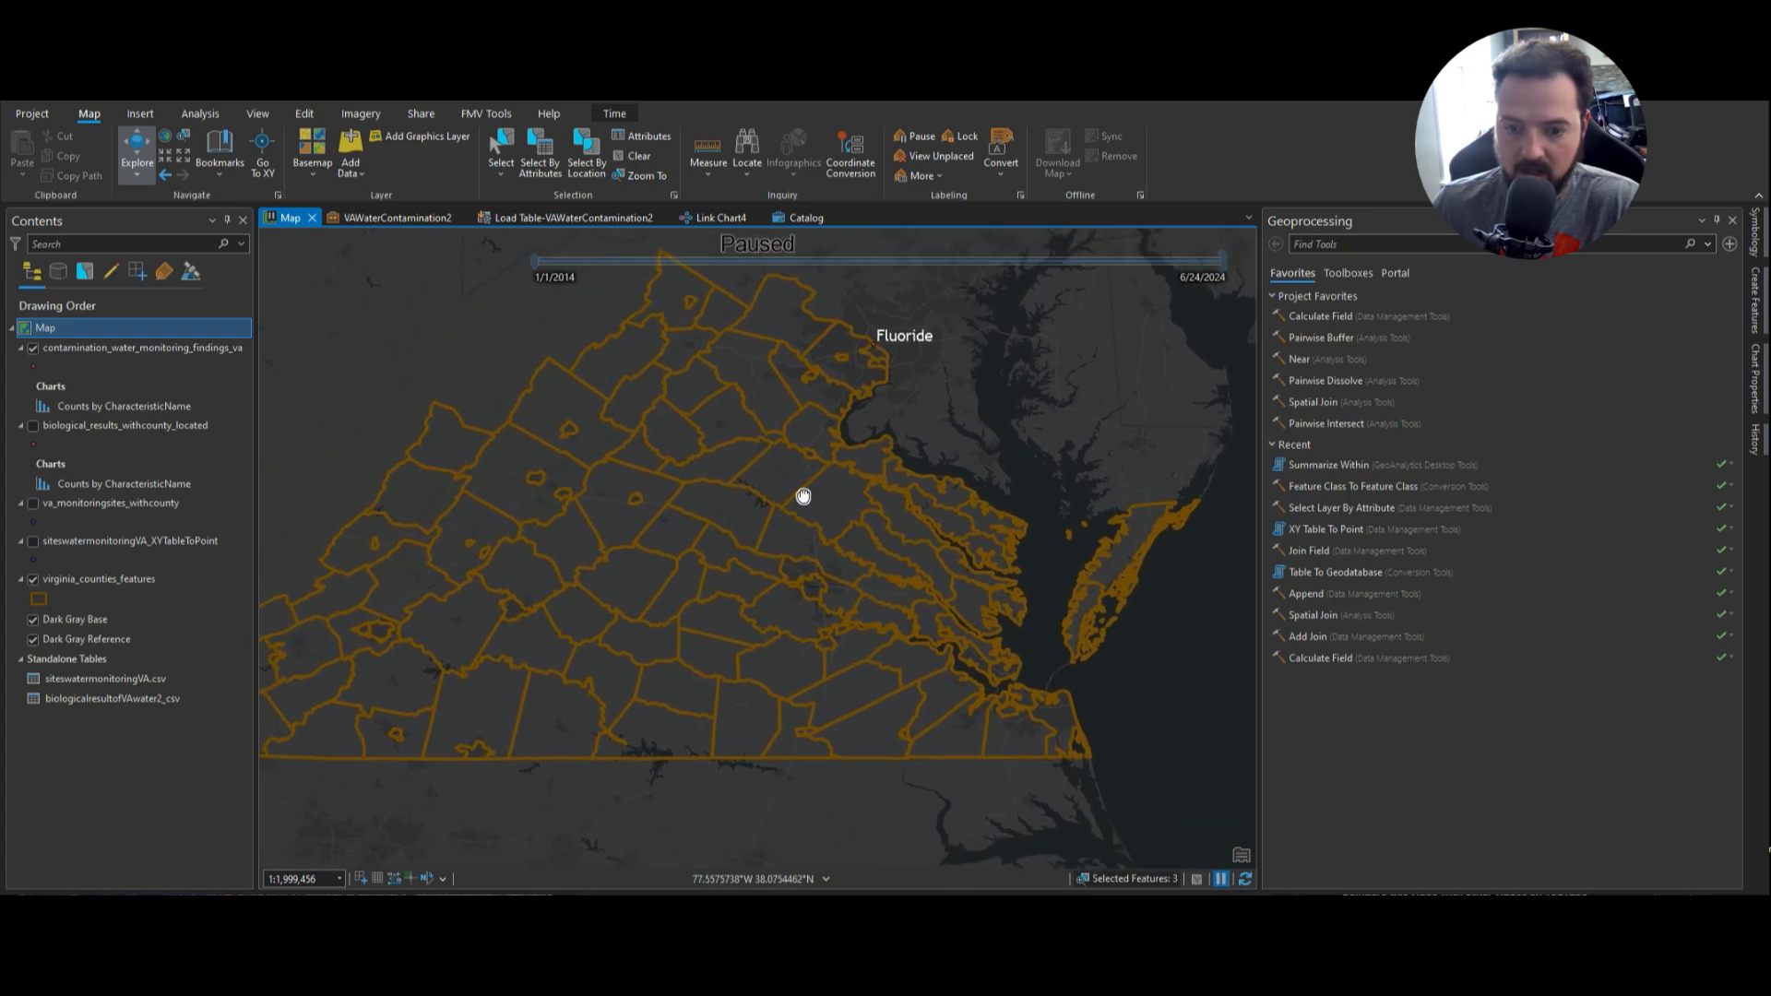
{"action": "left_click", "coordinate": [34, 355]}
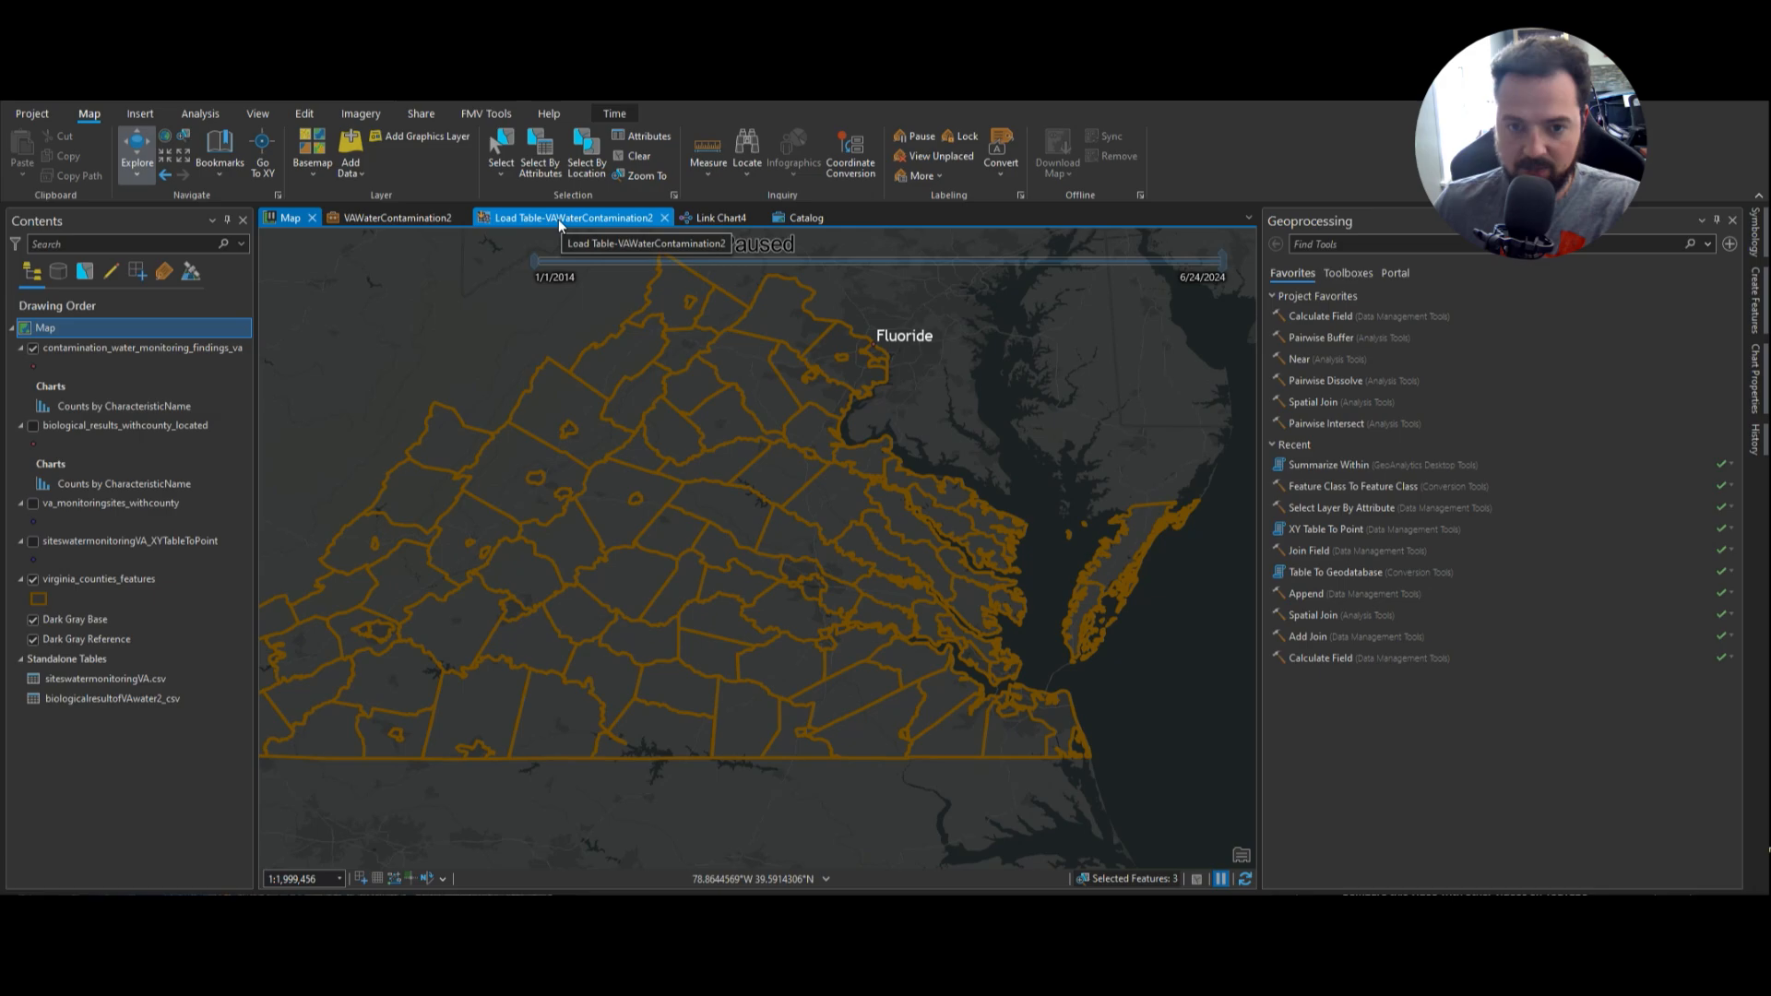
- Review the link chart and the table loader, and bring up the New Investigation option in the project catalog
{"action": "left_click", "coordinate": [716, 222]}
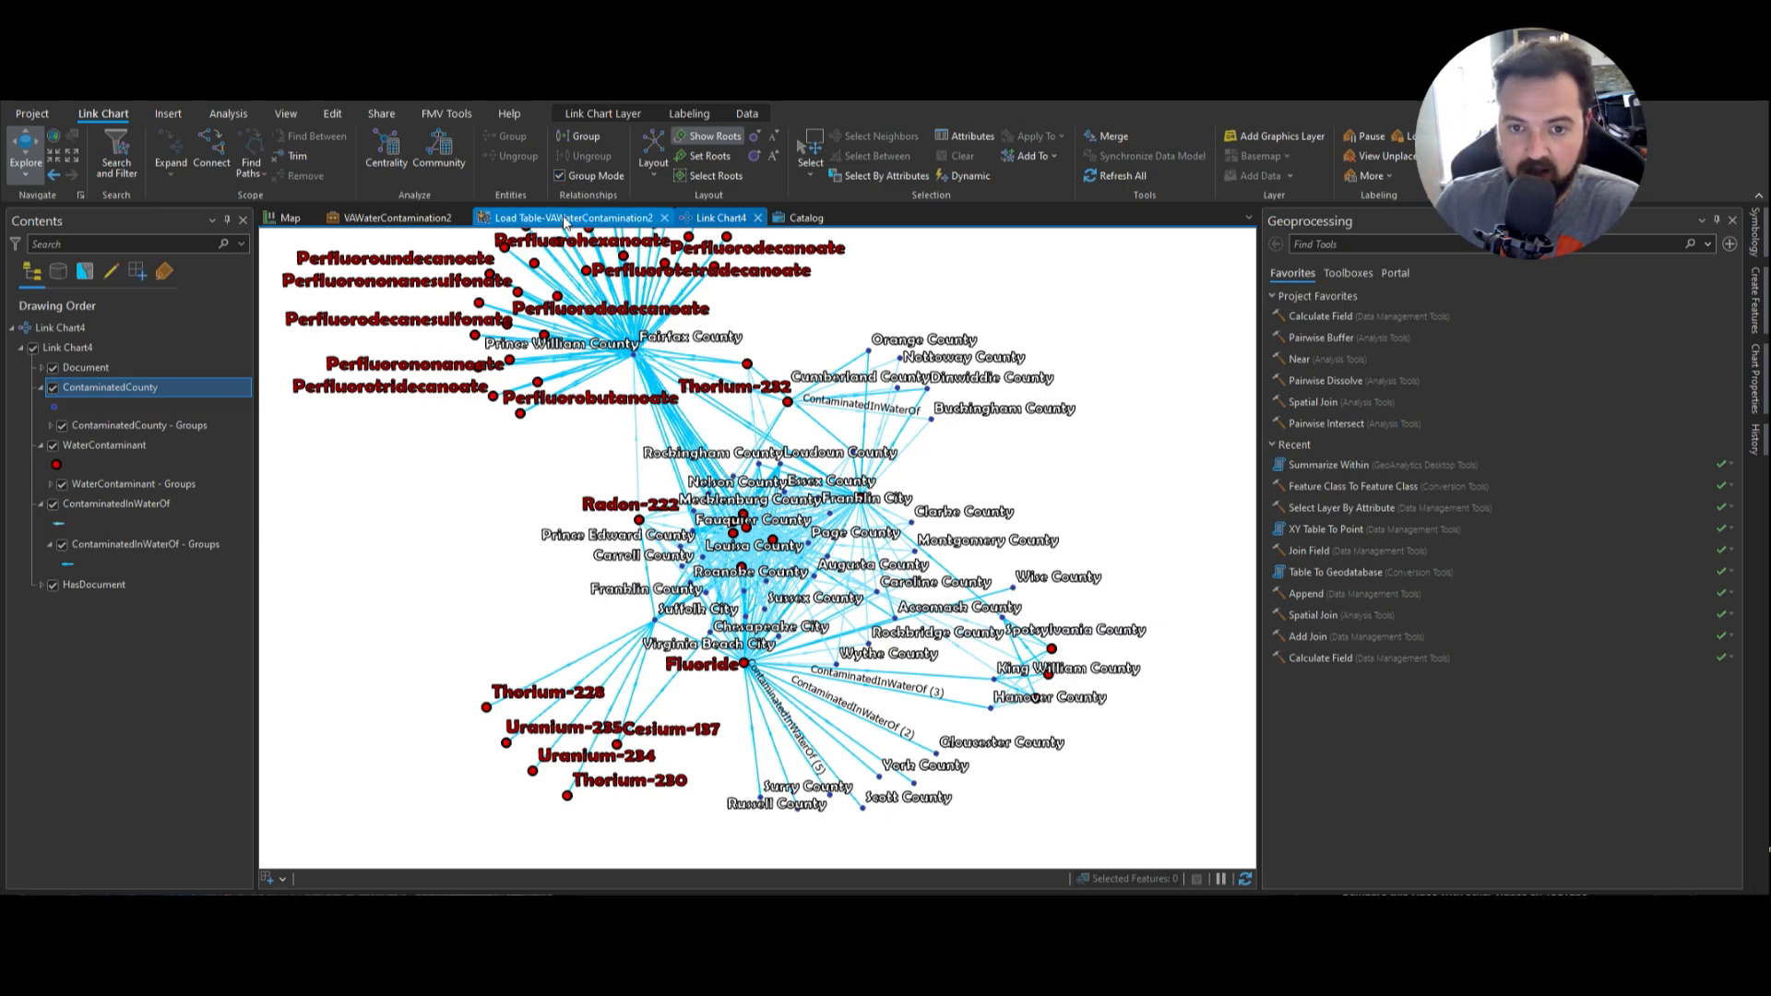
{"action": "left_click", "coordinate": [565, 220]}
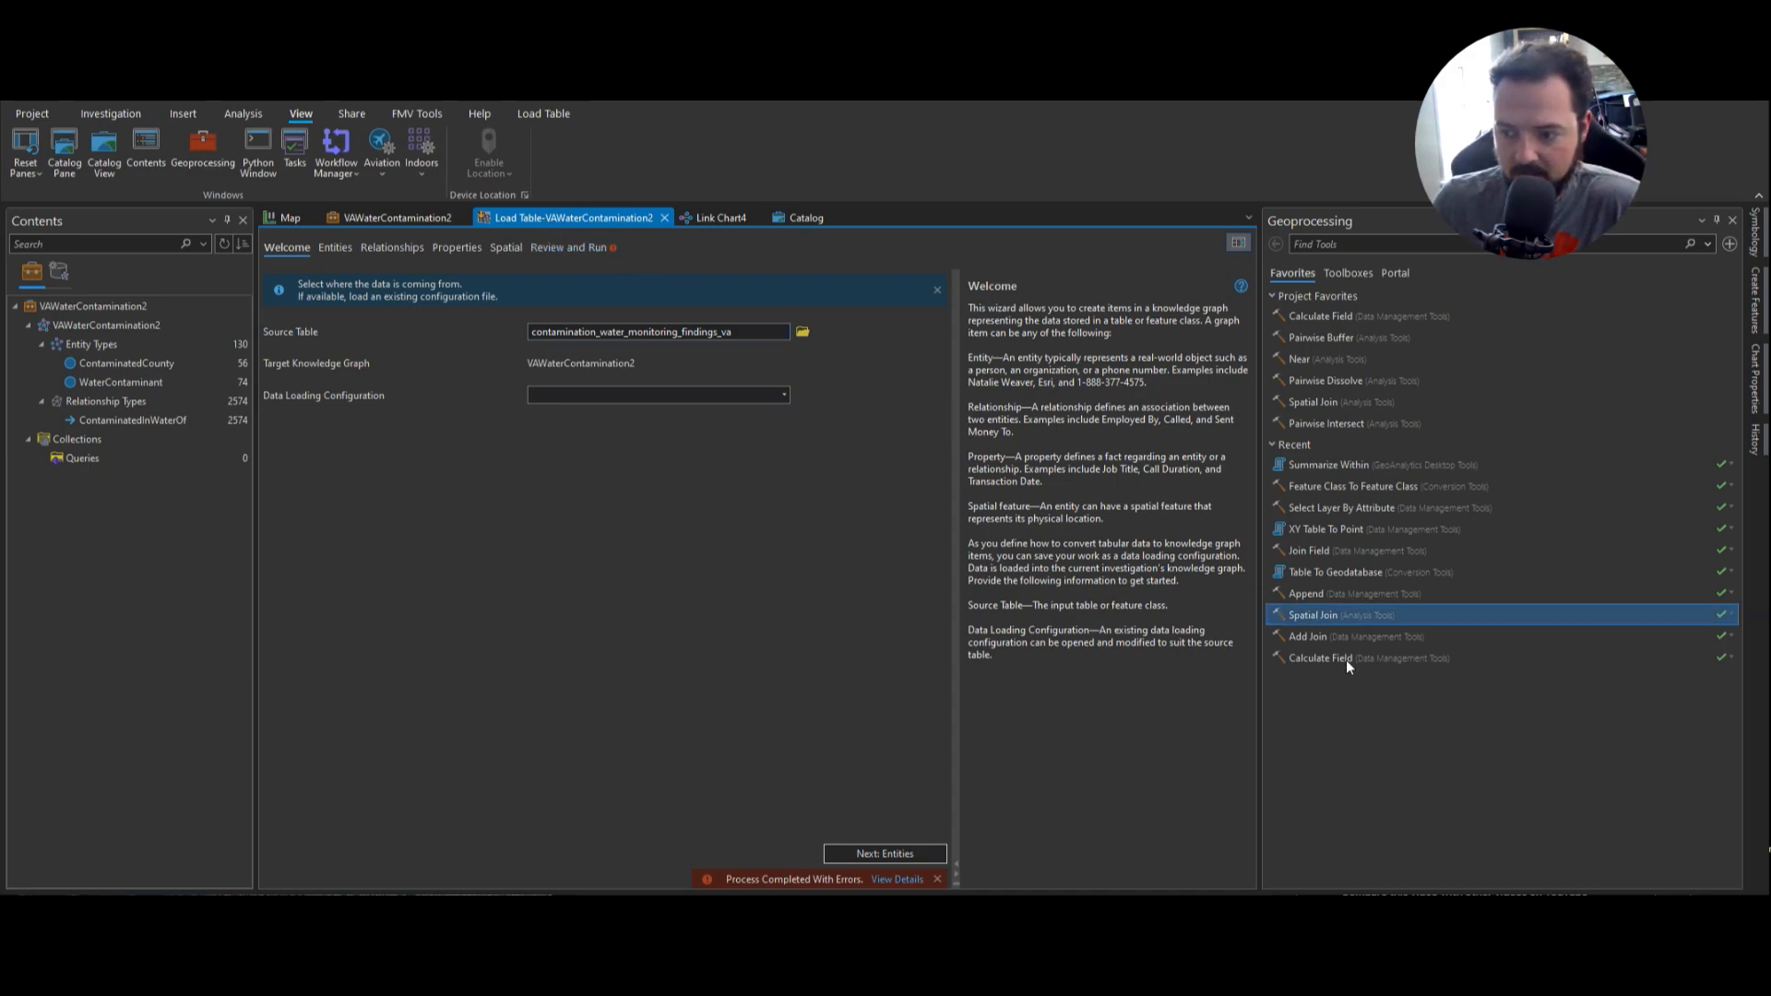
{"action": "left_click", "coordinate": [790, 218]}
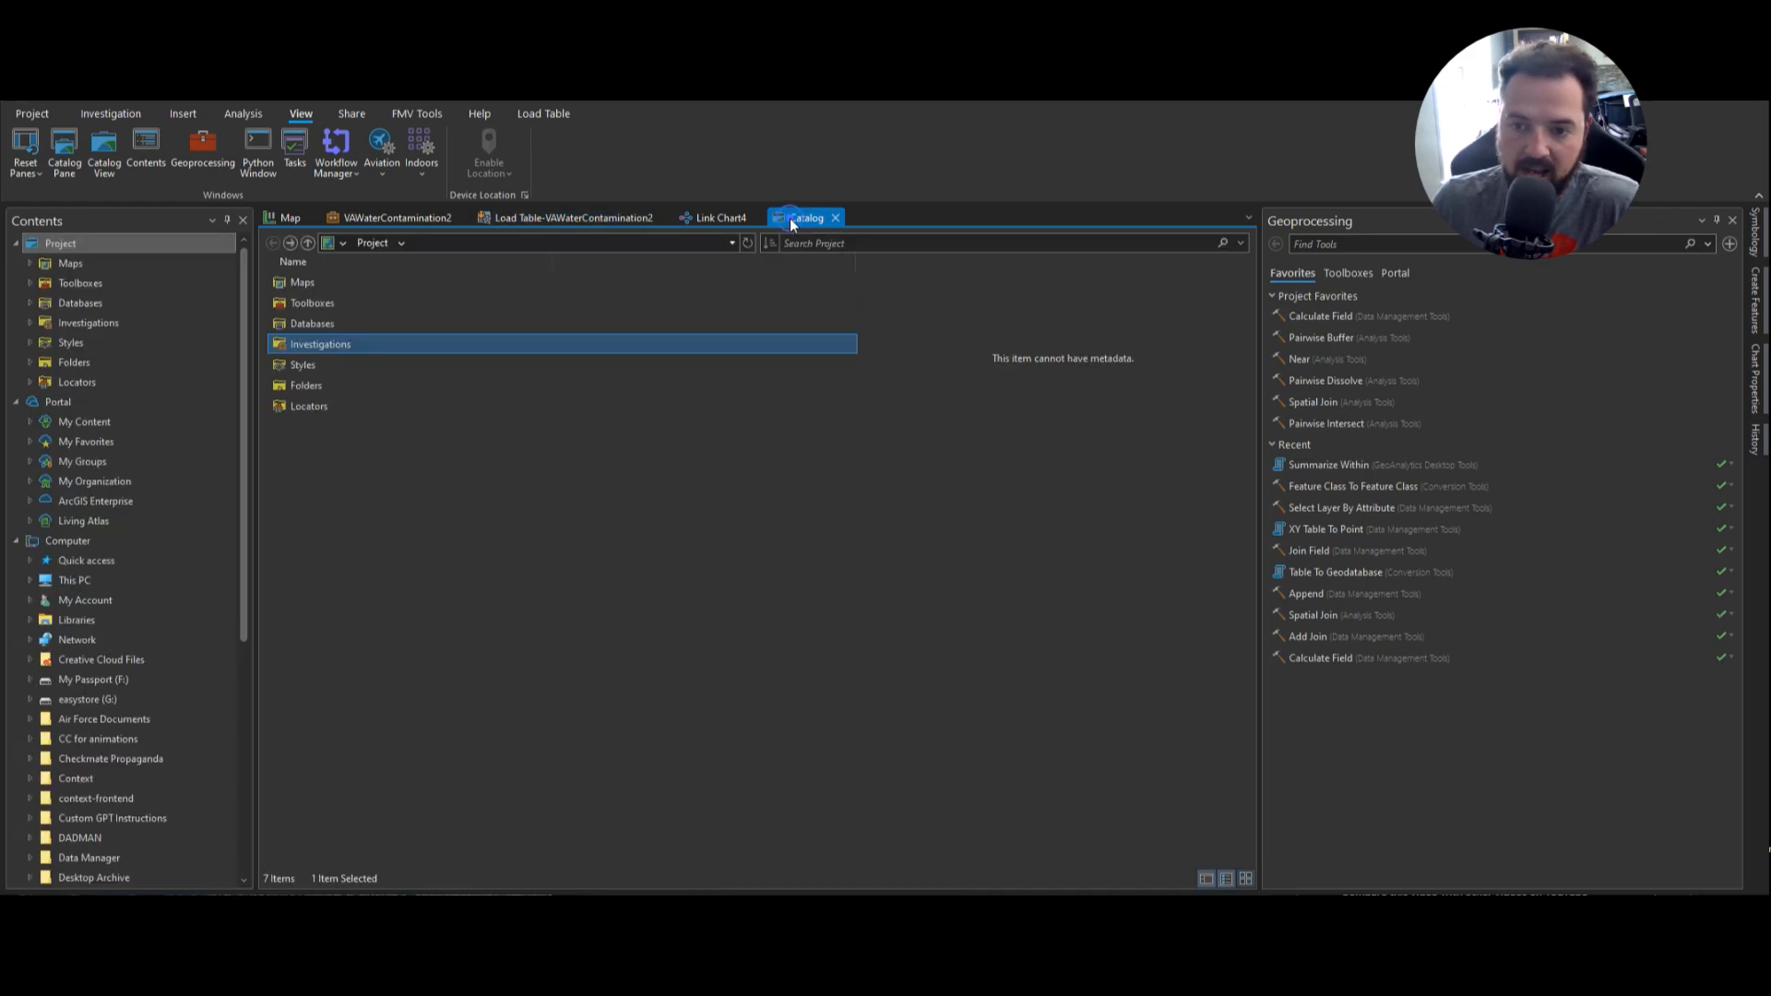
{"action": "right_click", "coordinate": [325, 554]}
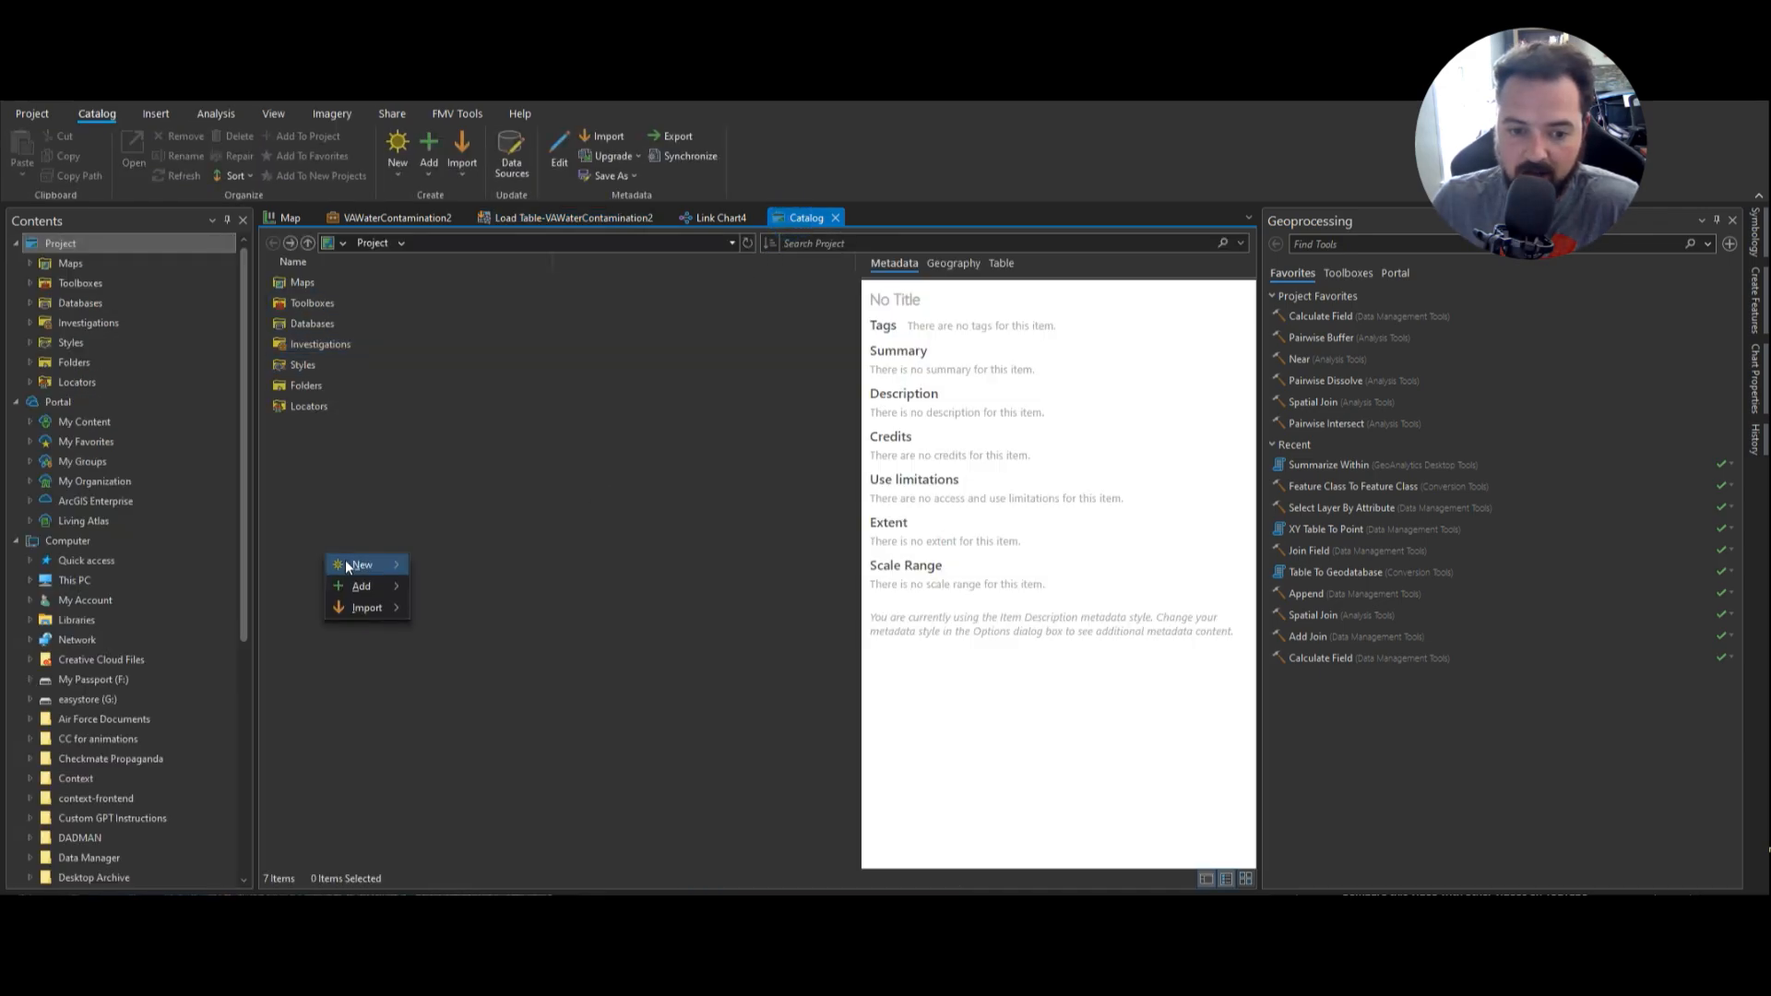
{"action": "mouse_move", "coordinate": [349, 564]}
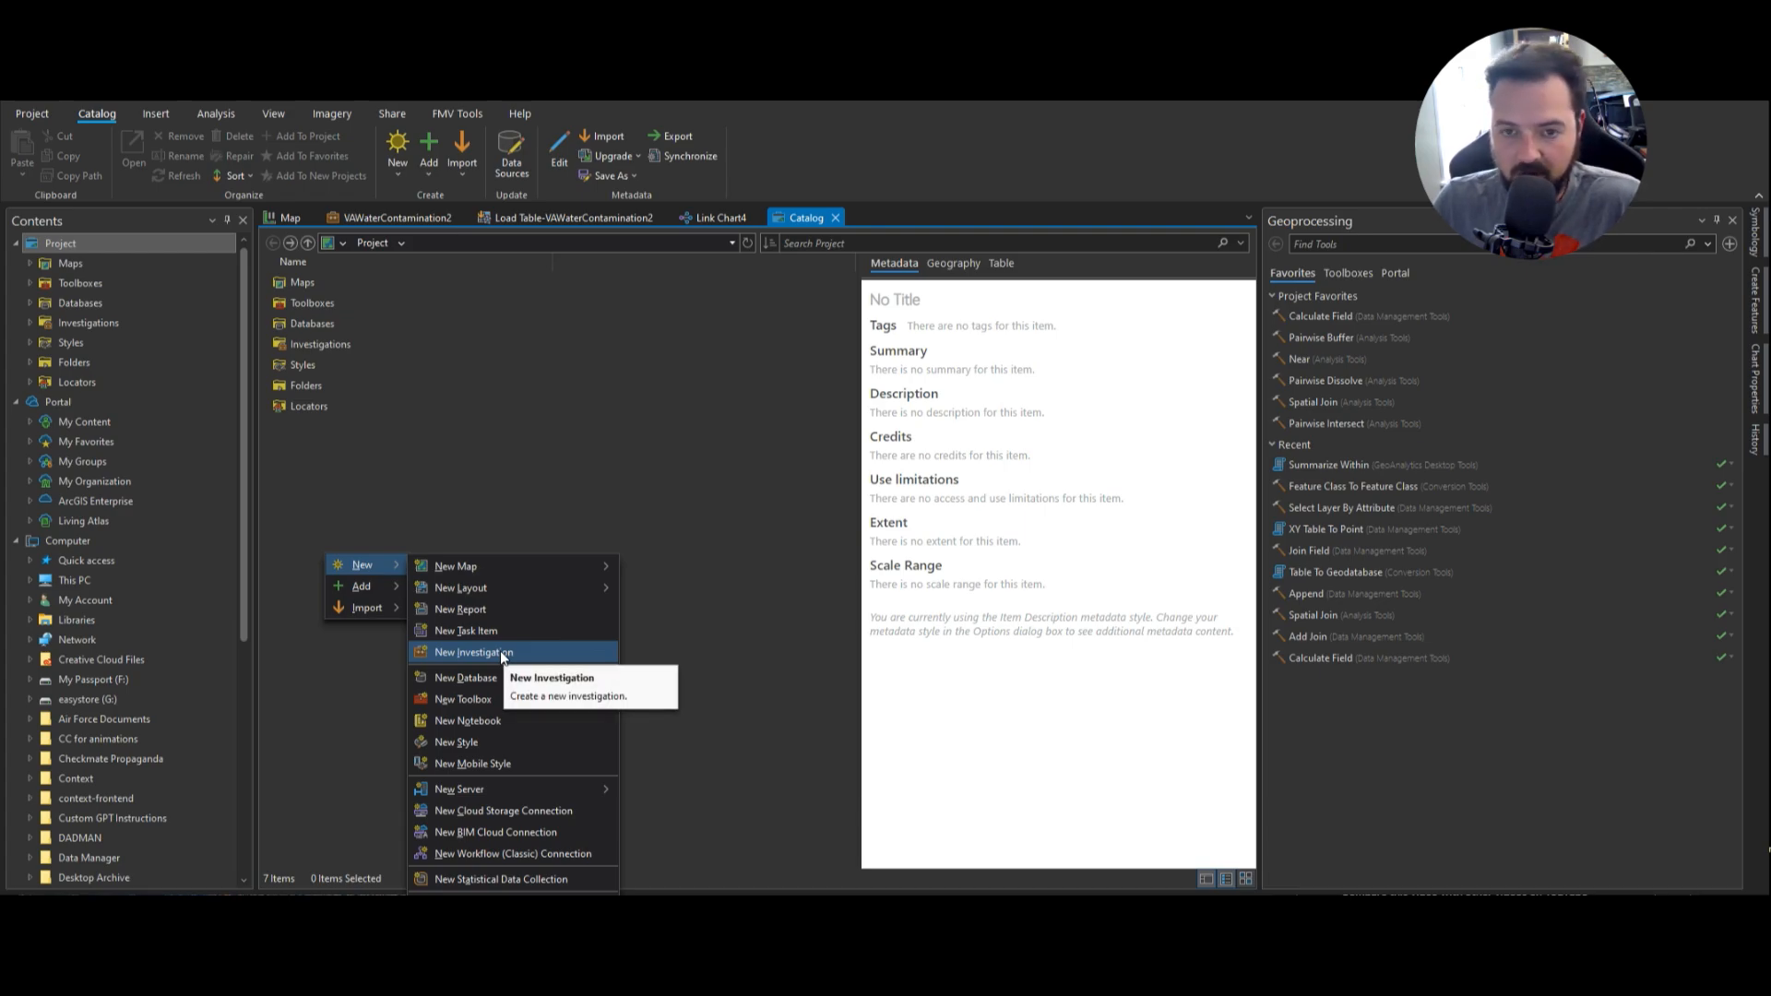
- In the VAWaterContamination2 table load's entity definitions, examine the entity type choices and merge option for the county_name column
{"action": "left_click", "coordinate": [592, 218]}
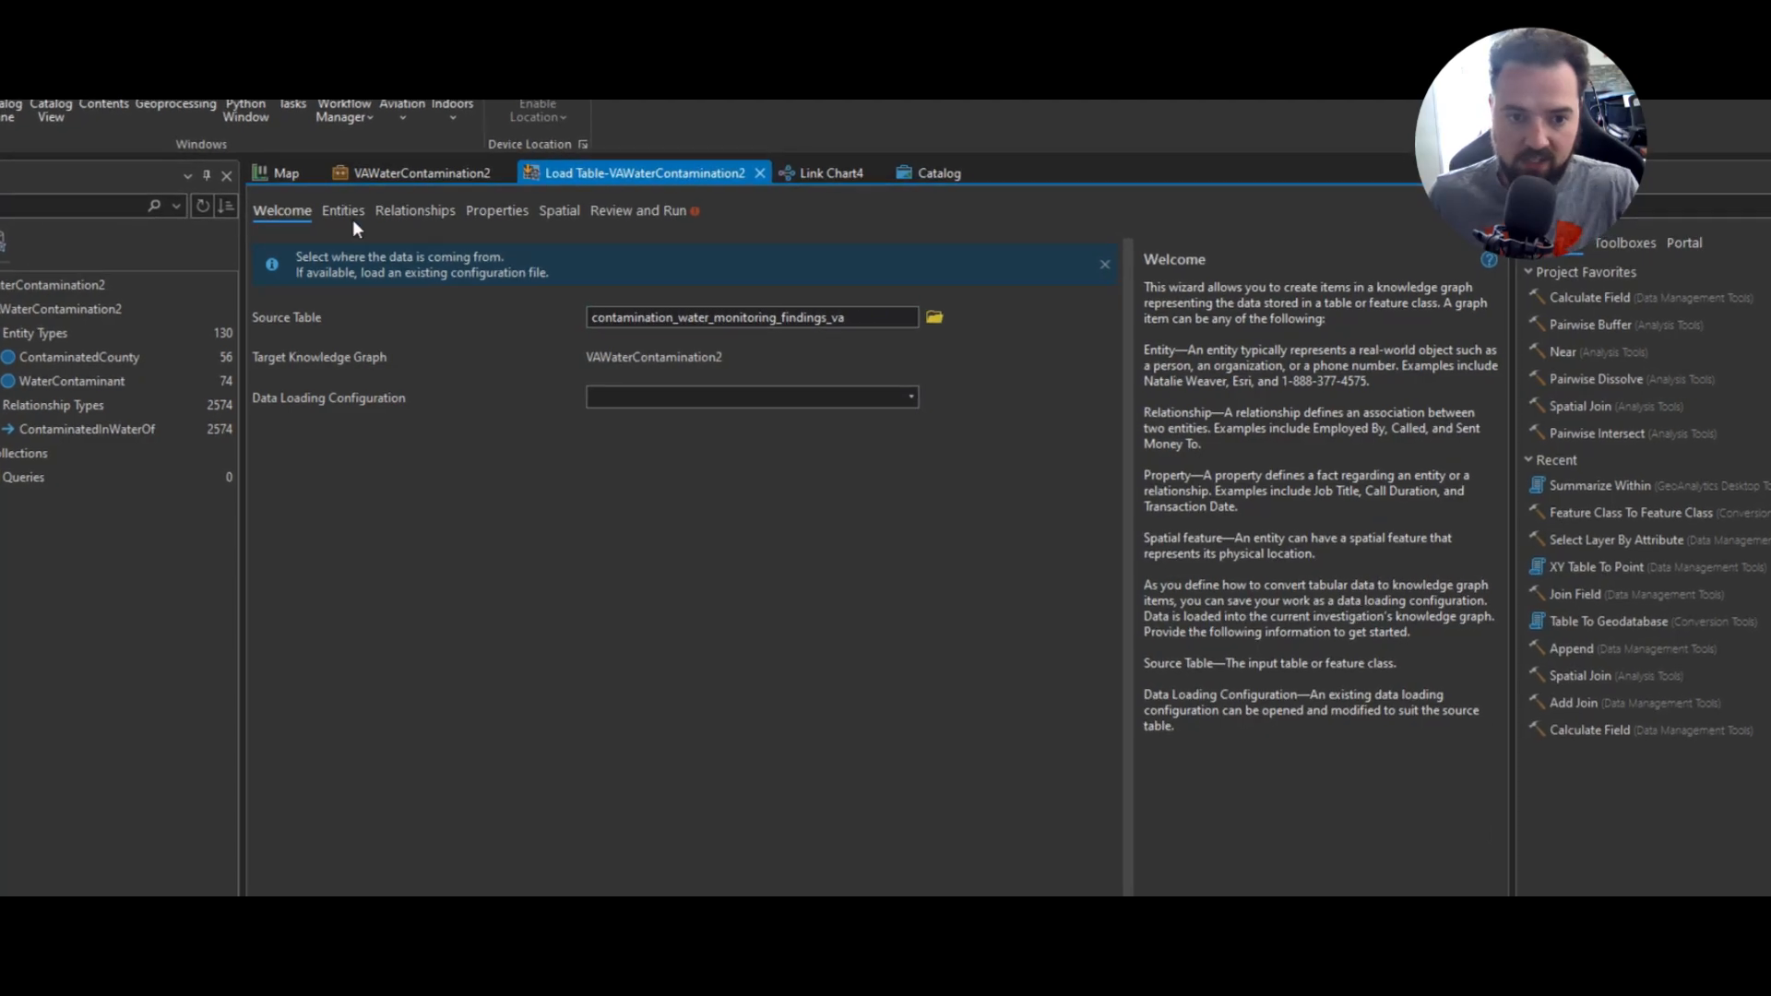
{"action": "left_click", "coordinate": [343, 211]}
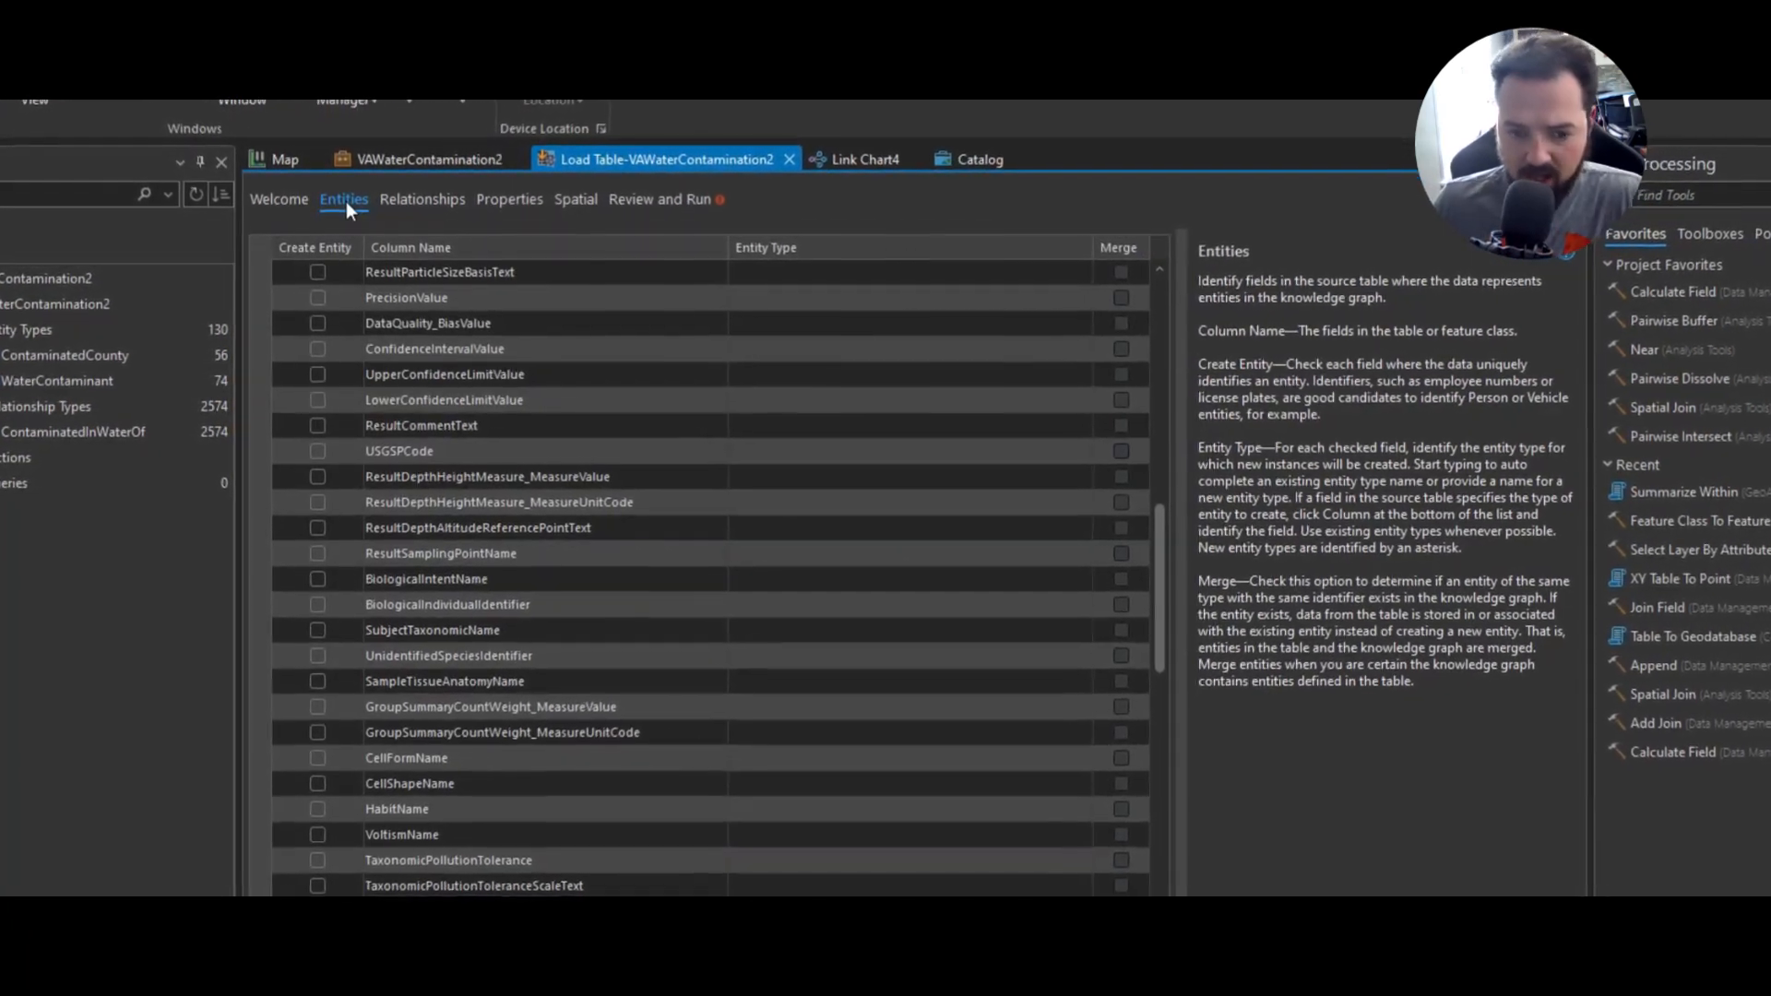
{"action": "left_click", "coordinate": [694, 681]}
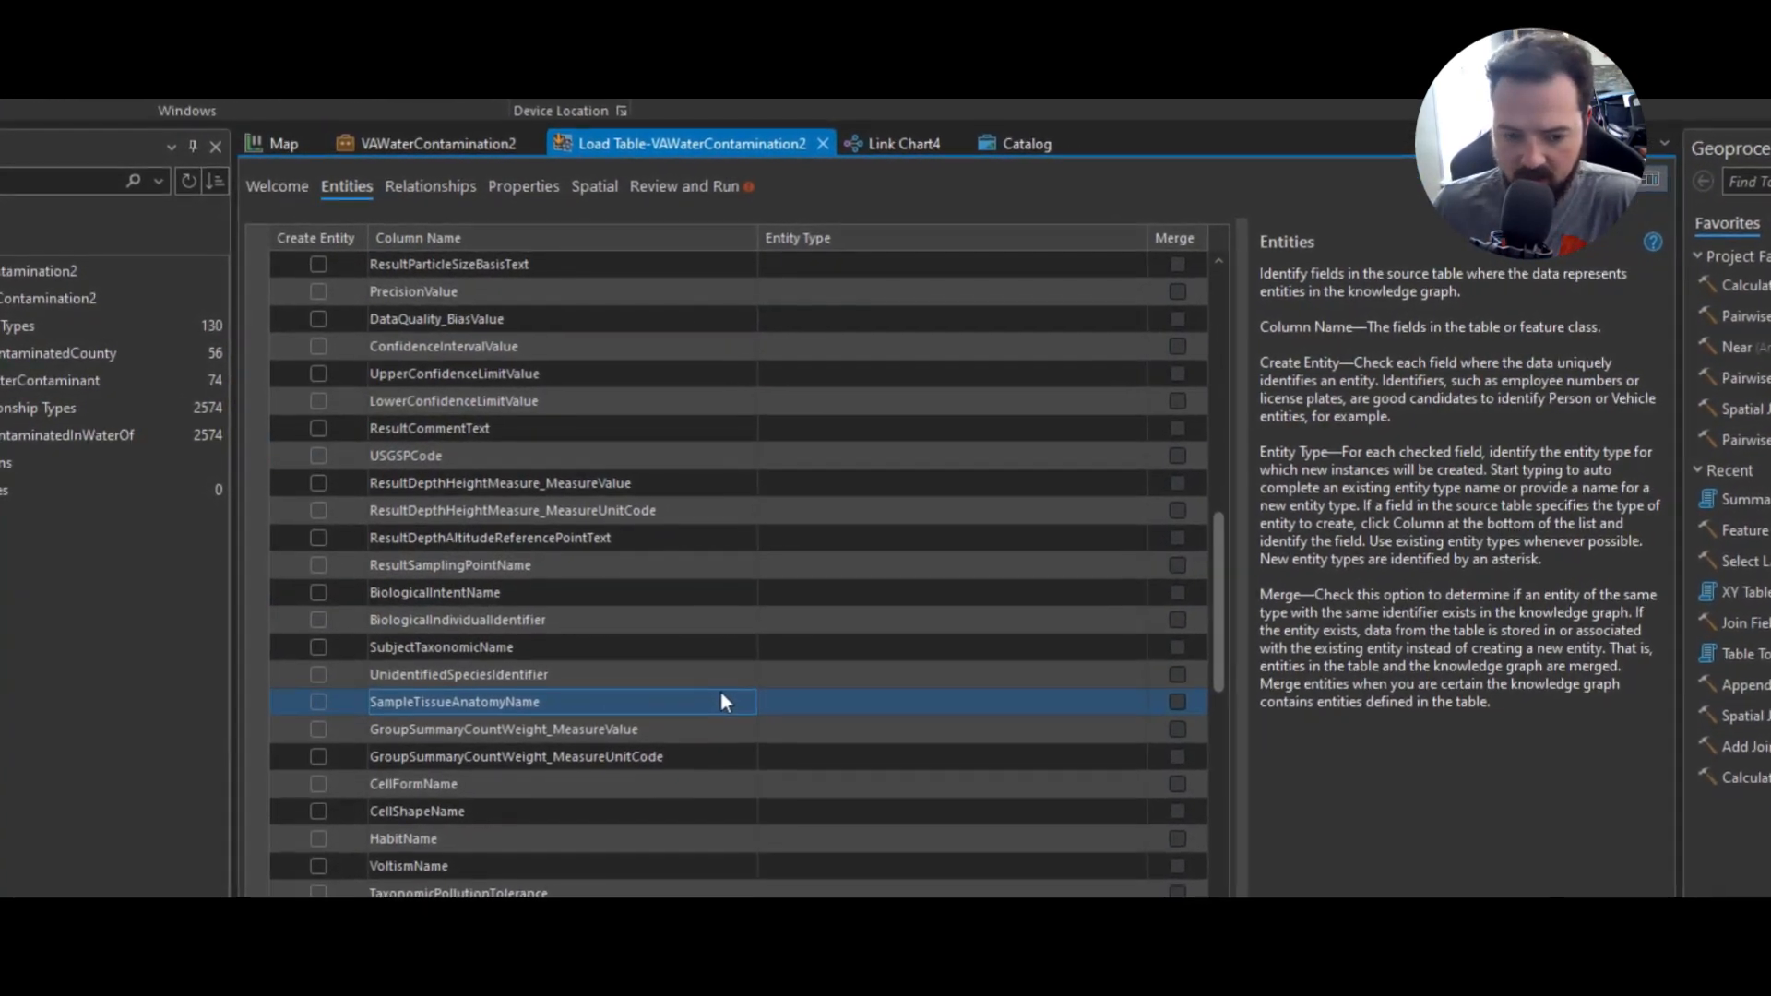
{"action": "scroll", "coordinate": [722, 692], "scroll_direction": "down", "scroll_amount": 3}
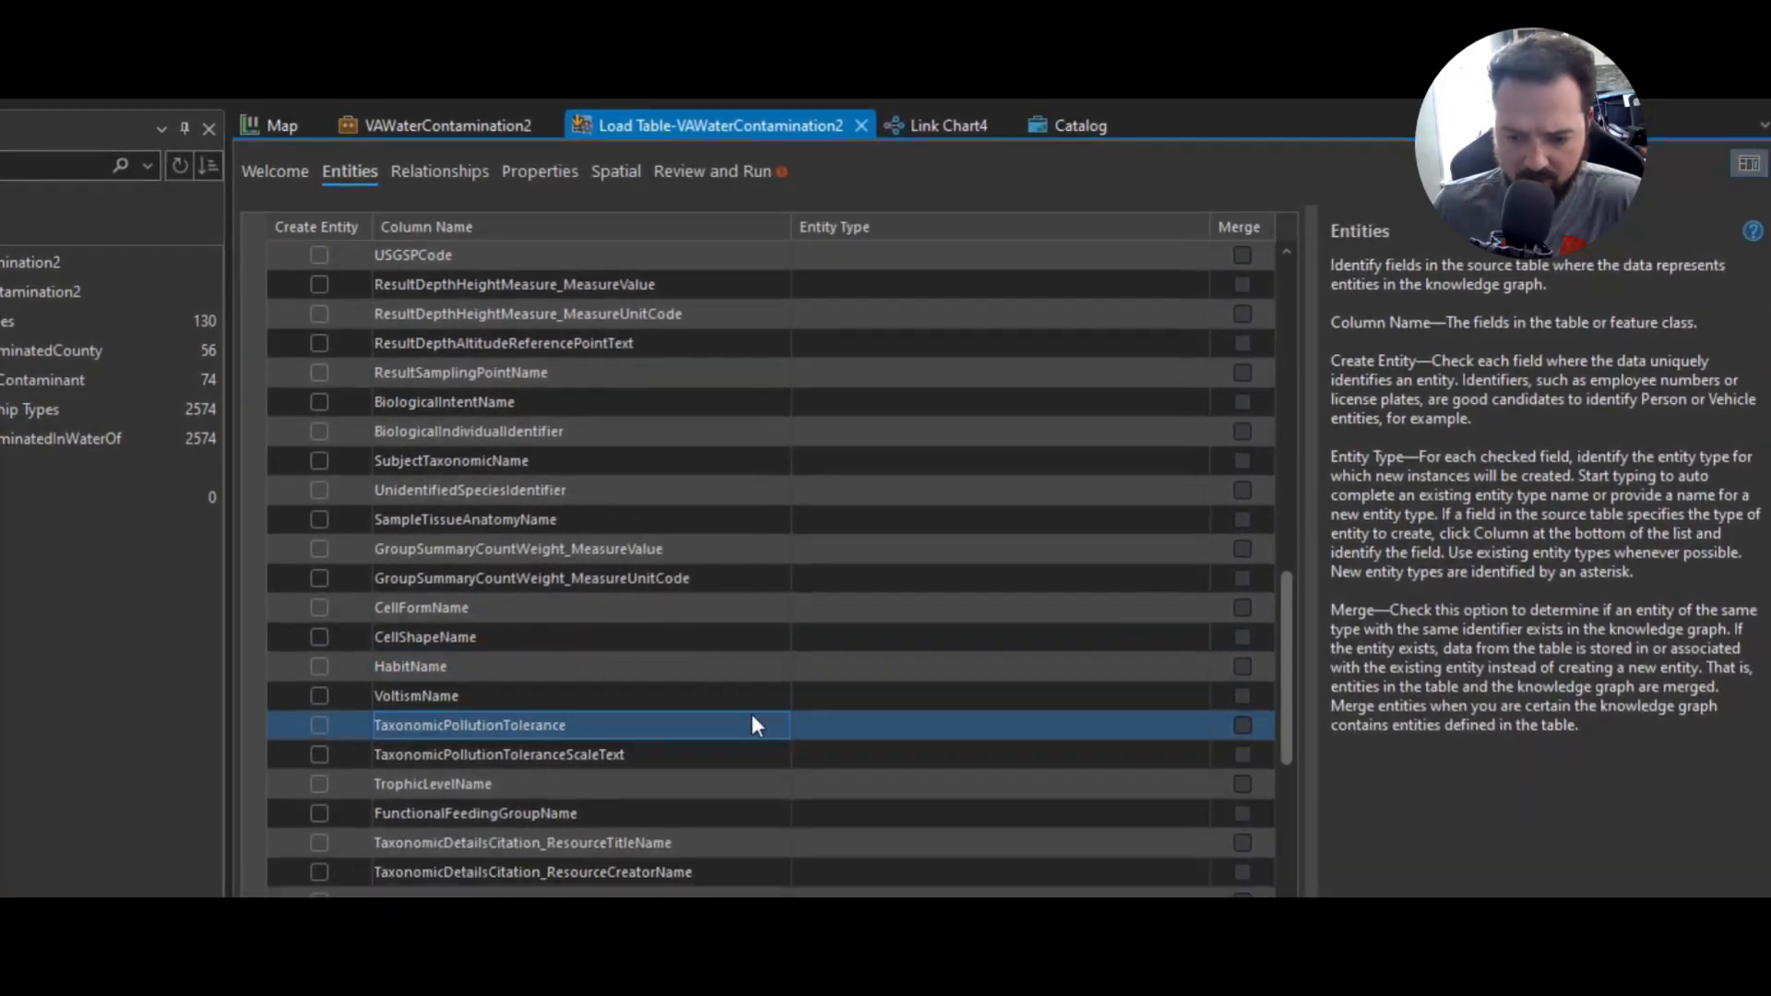
{"action": "scroll", "coordinate": [751, 712], "scroll_direction": "down", "scroll_amount": 5}
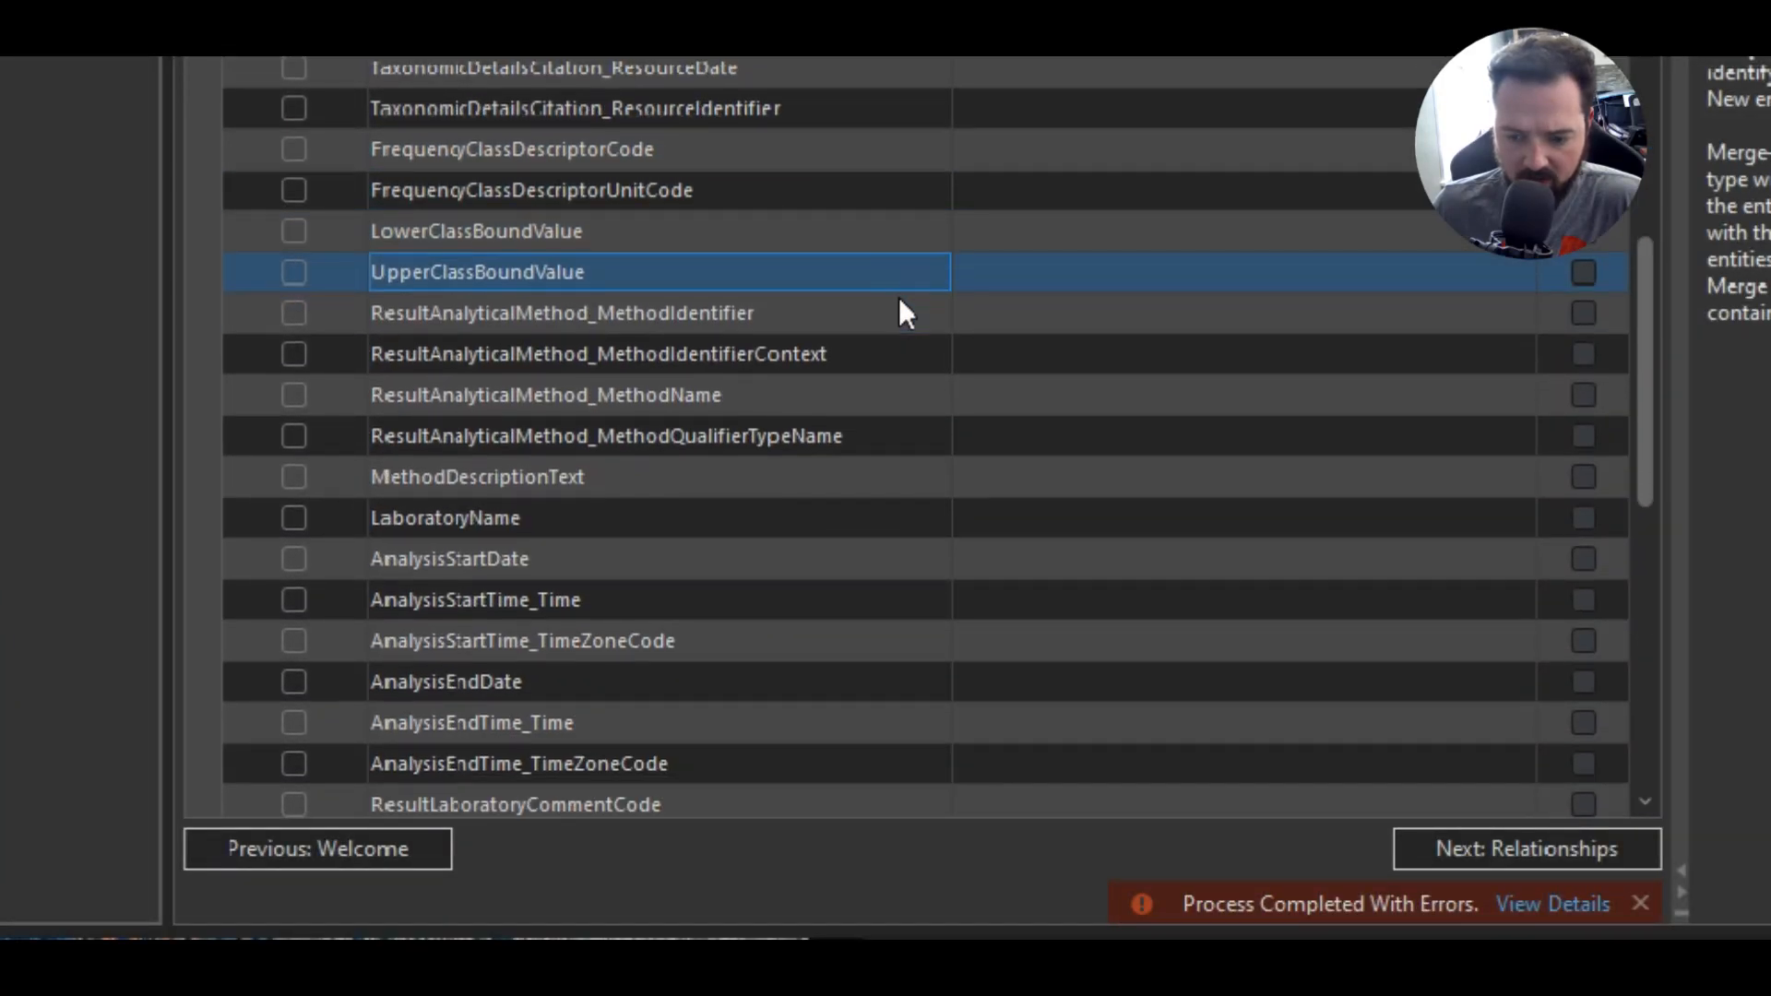
{"action": "scroll", "coordinate": [898, 297], "scroll_direction": "down", "scroll_amount": 10}
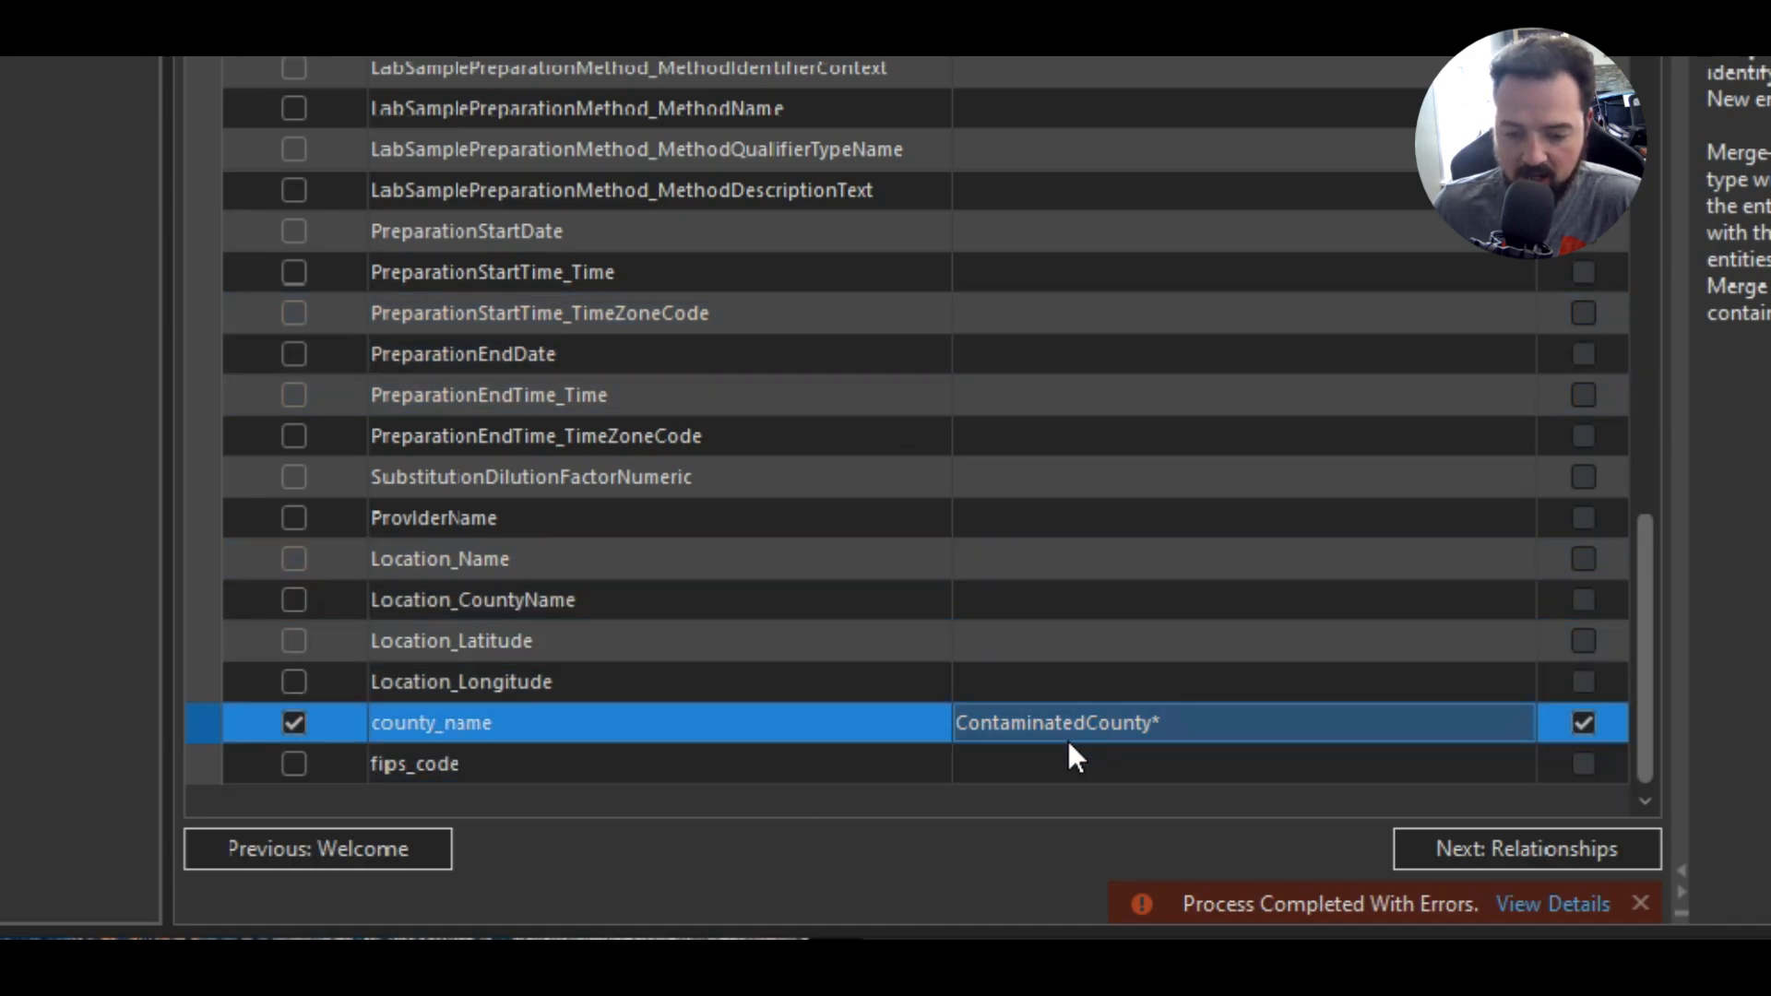
{"action": "left_click", "coordinate": [1148, 727]}
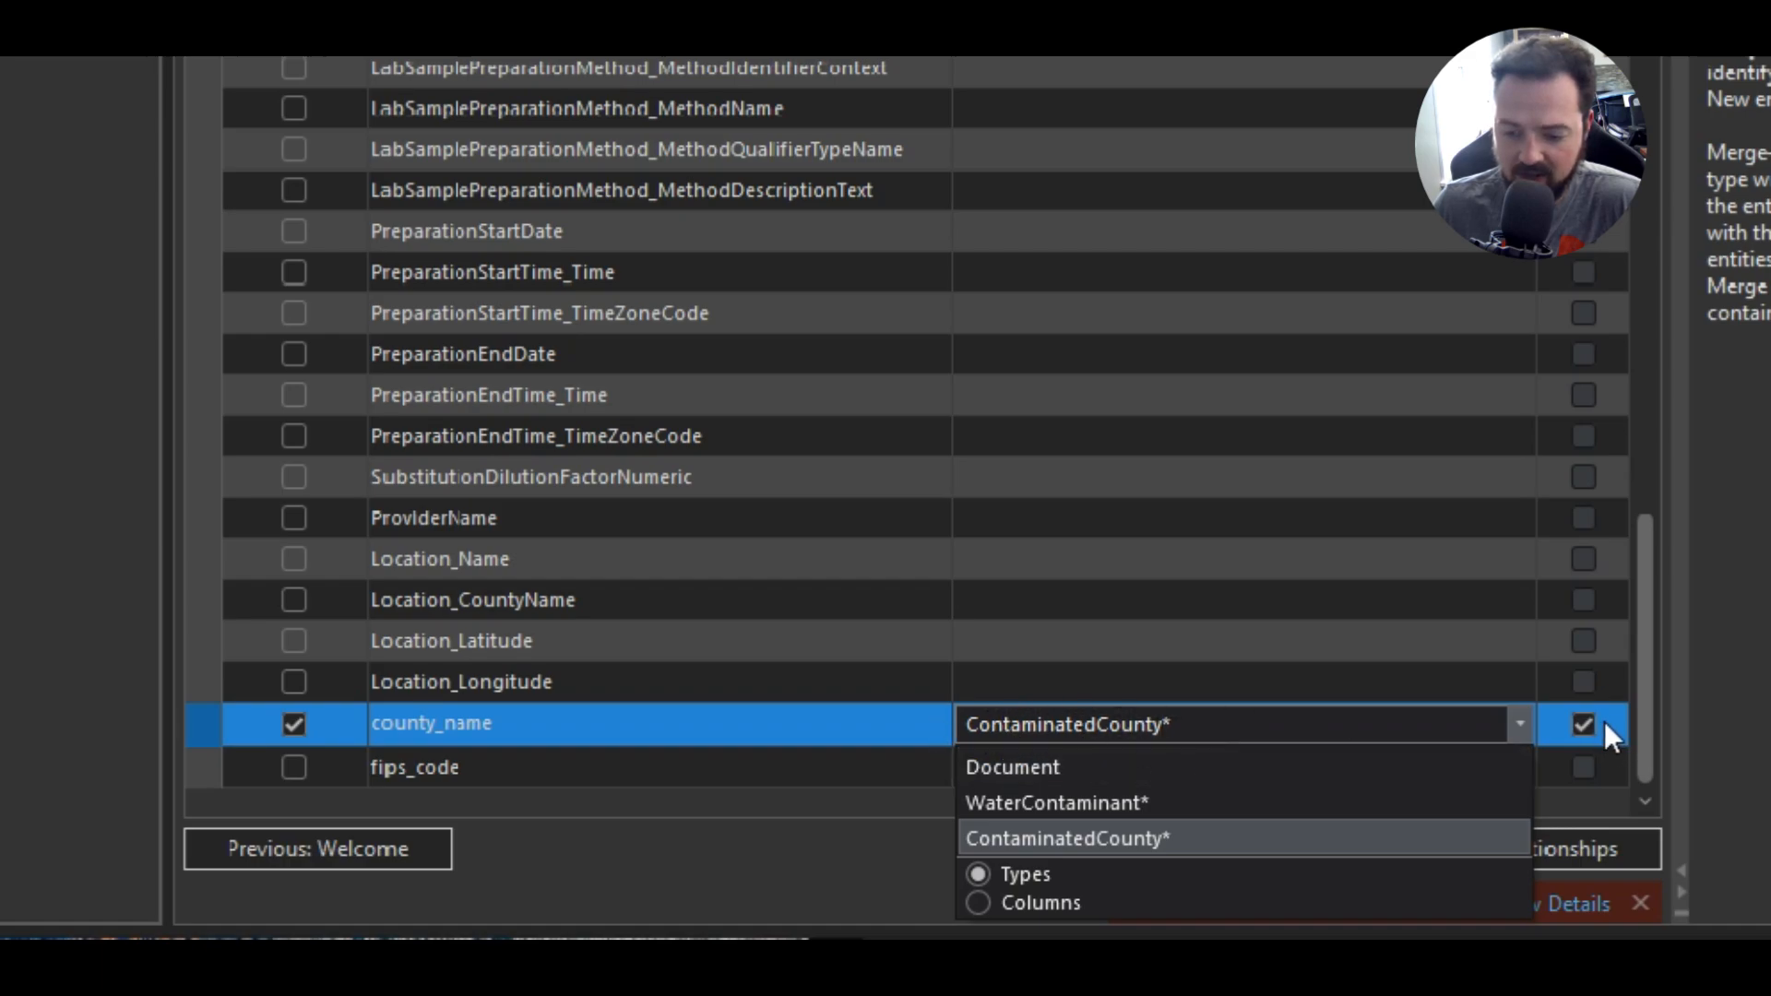
{"action": "left_click", "coordinate": [1442, 683]}
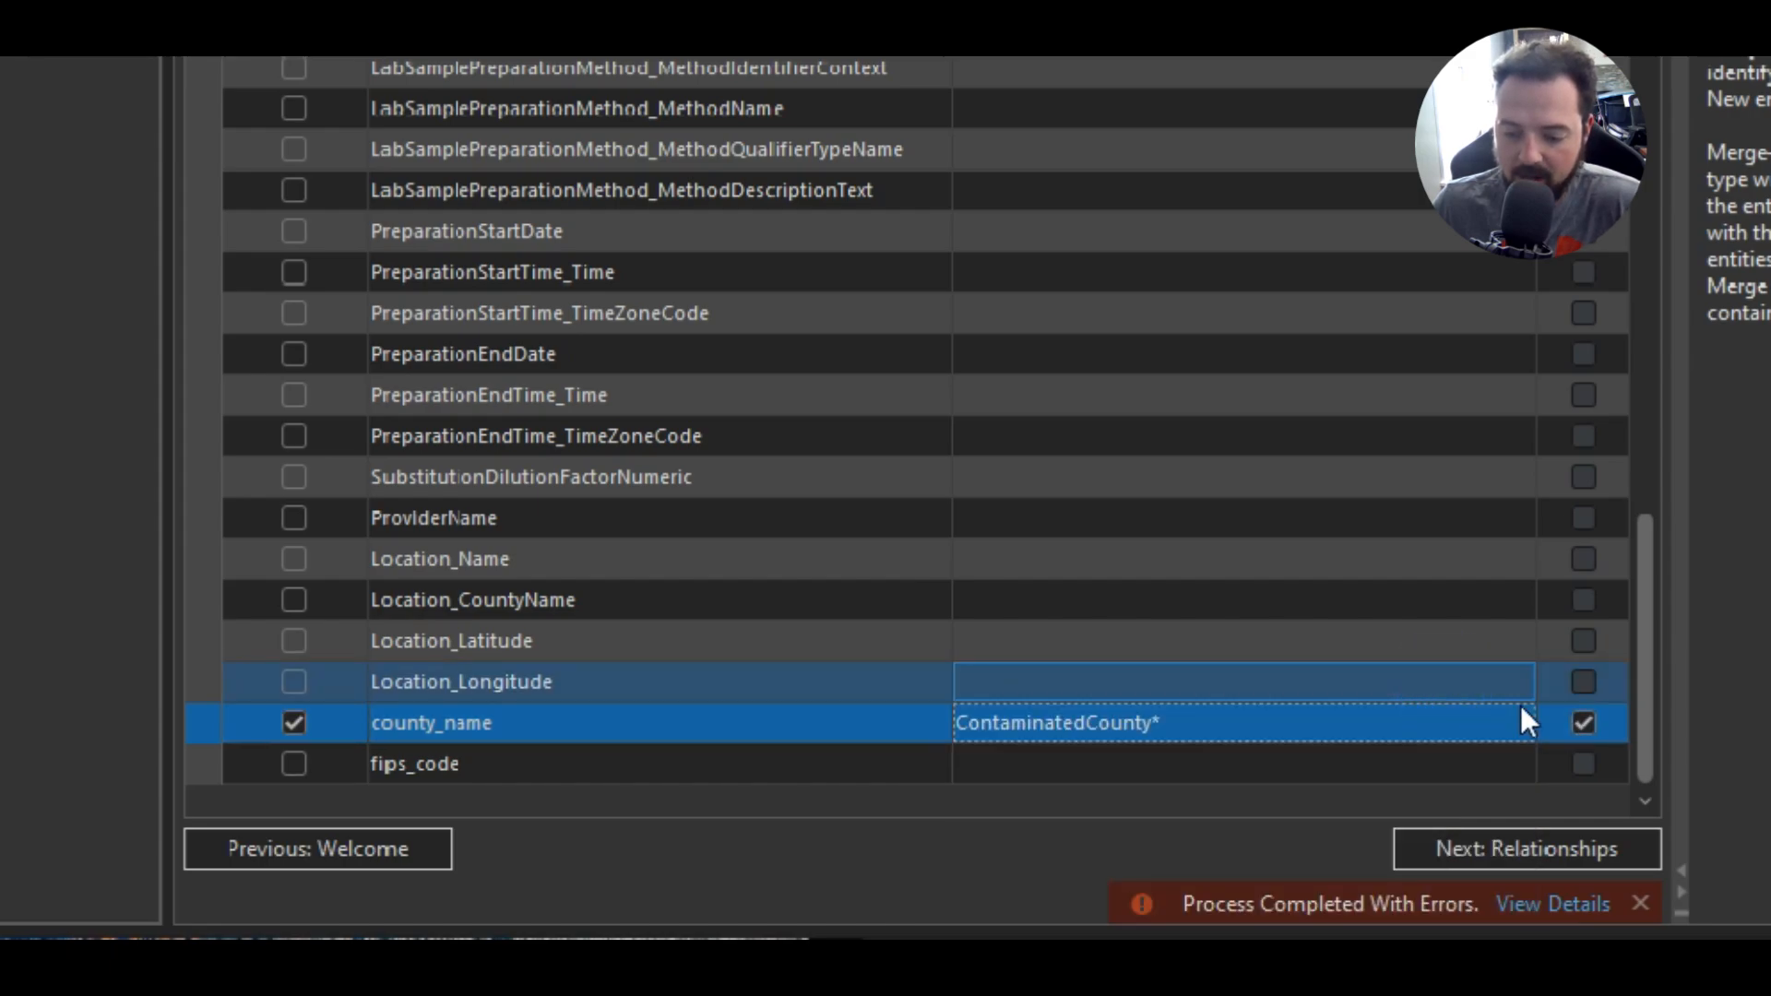
{"action": "left_click", "coordinate": [1581, 724]}
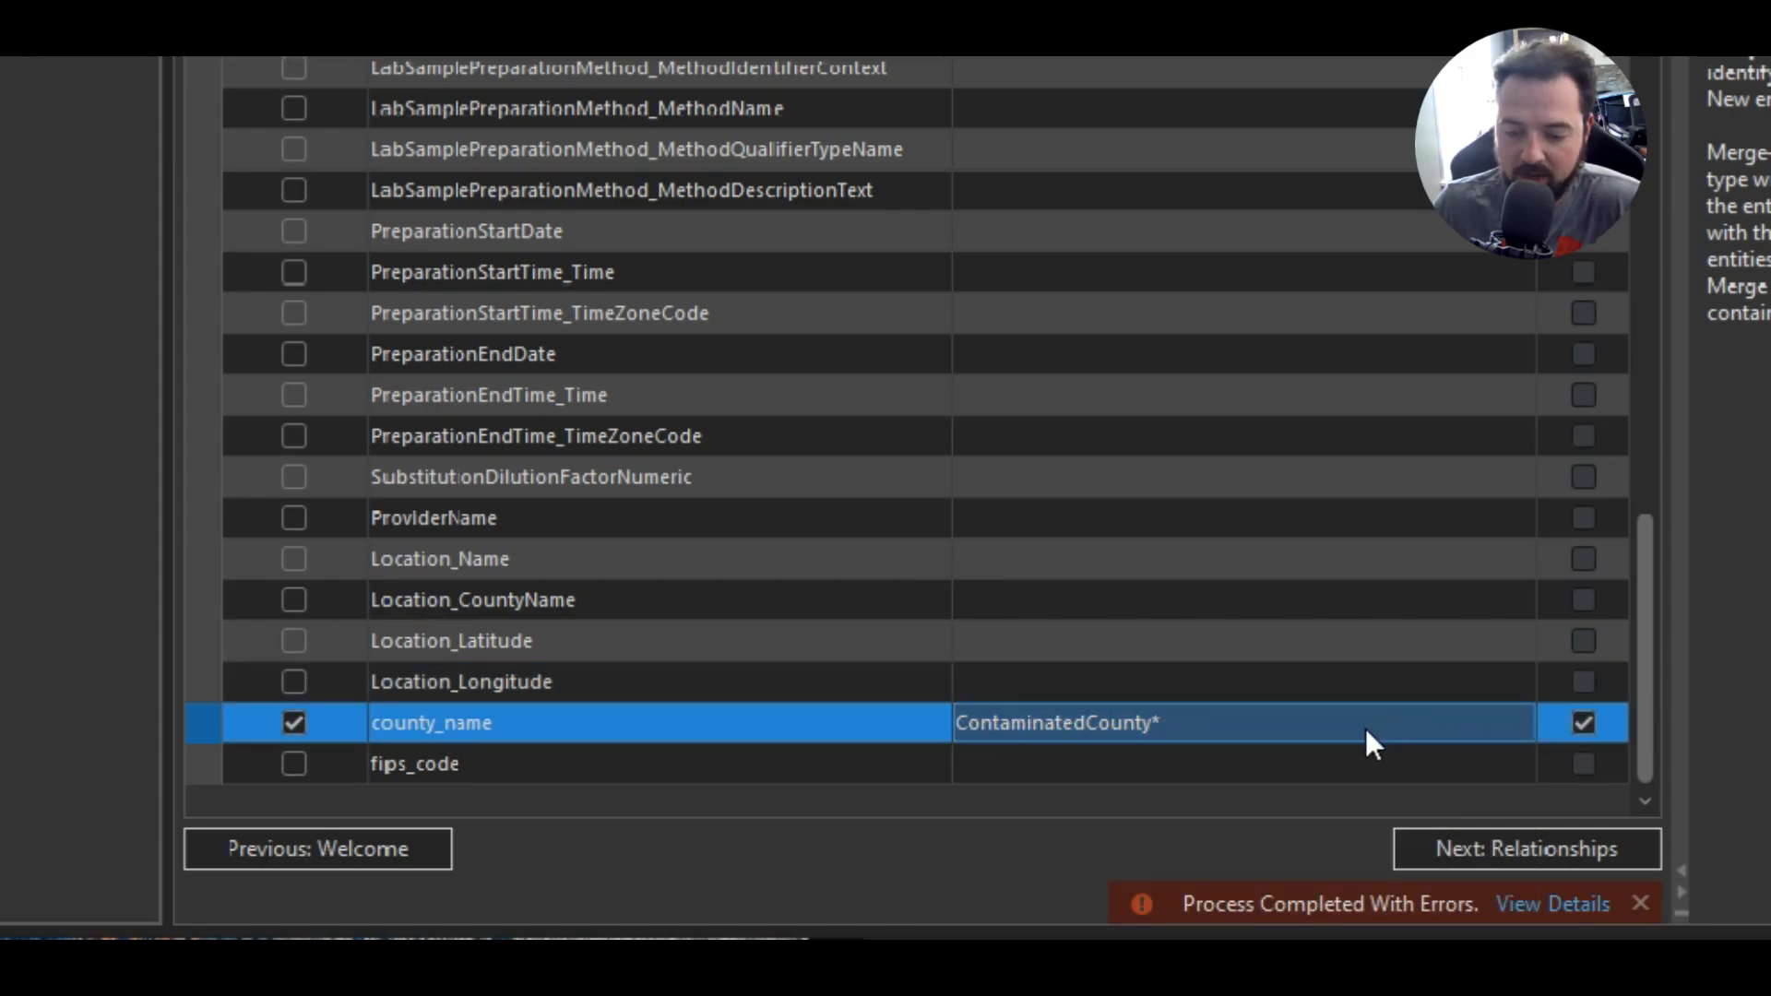
- Examine the entity type choices and merge option for the CharacteristicName column, and return to the county_name row
{"action": "left_click_drag", "start_coordinate": [1640, 638], "coordinate": [1636, 531]}
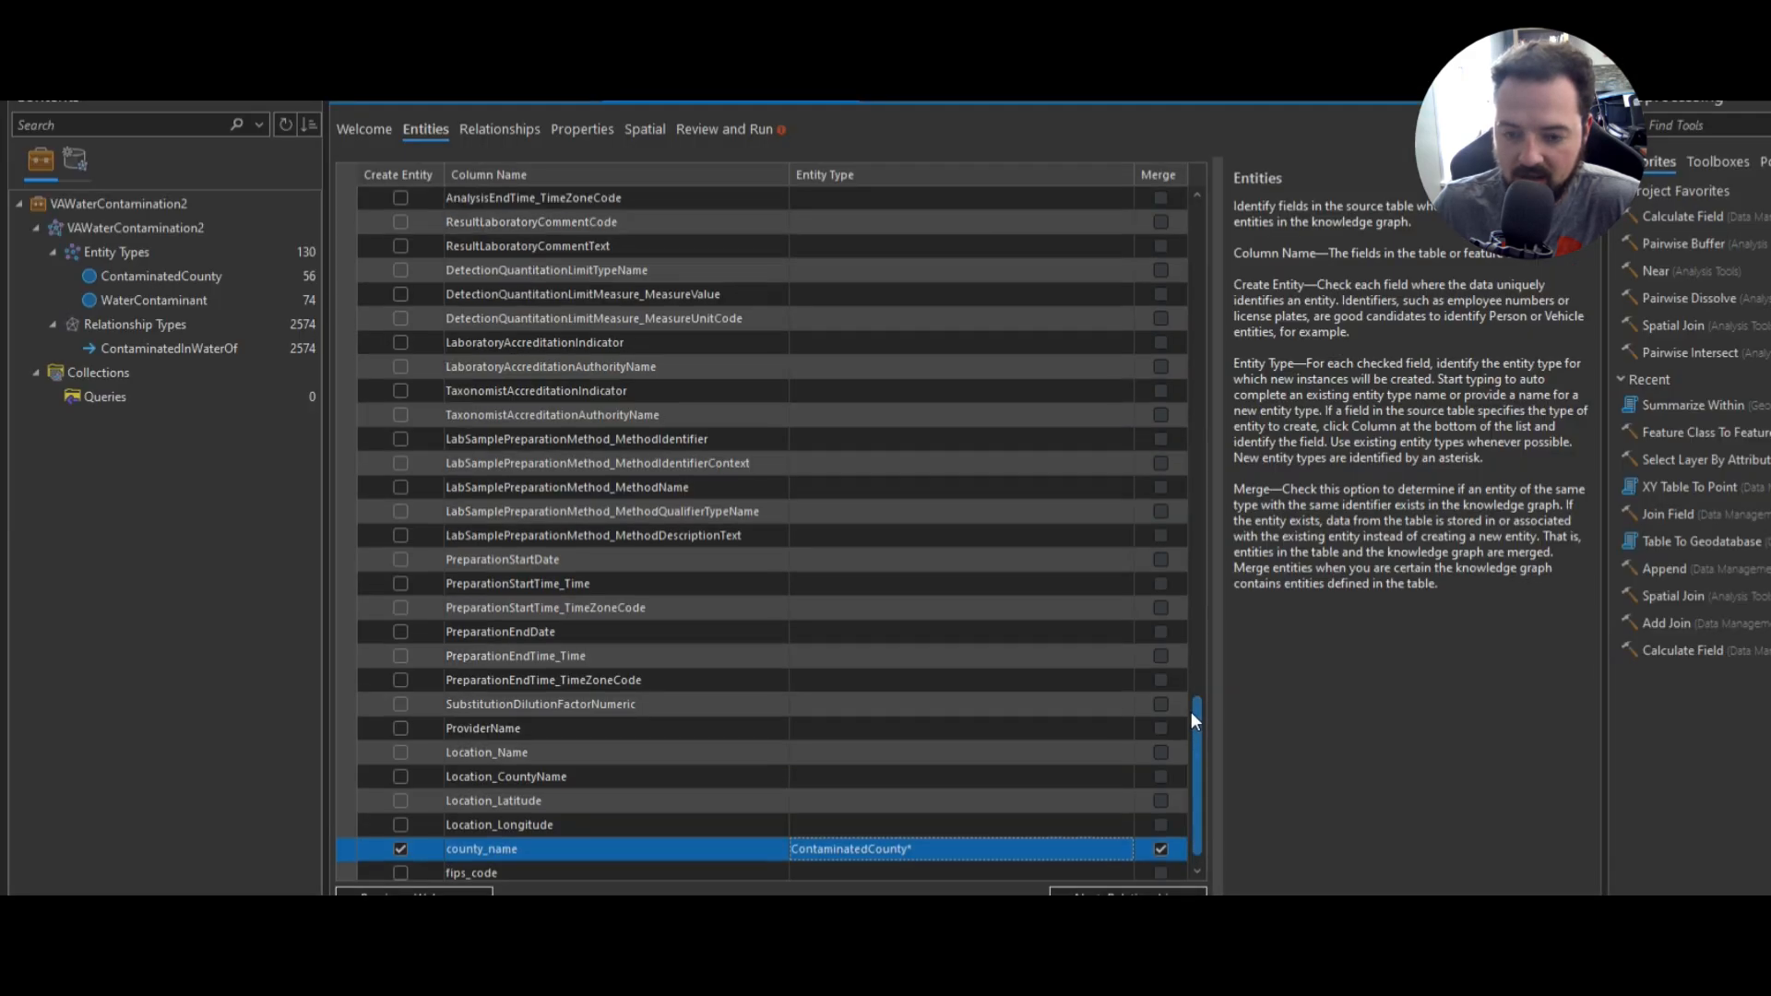
{"action": "left_click_drag", "start_coordinate": [1192, 711], "coordinate": [1195, 363]}
{"action": "left_click", "coordinate": [516, 389]}
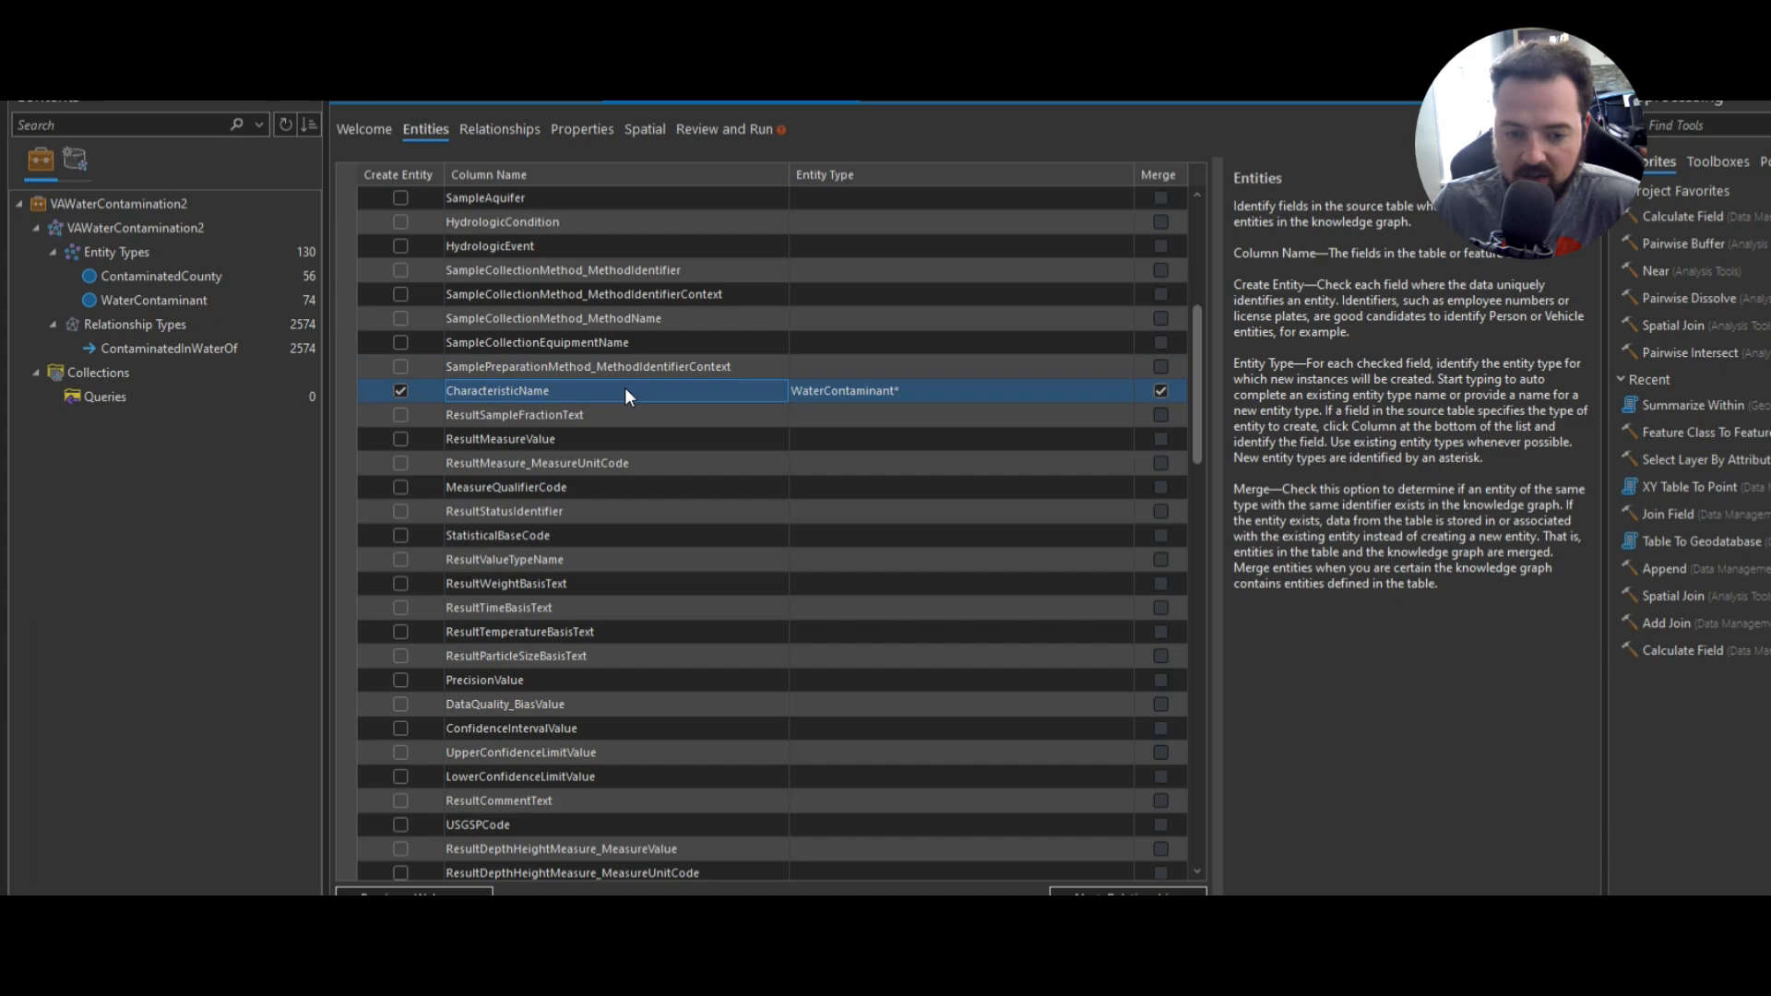
{"action": "left_click", "coordinate": [815, 388]}
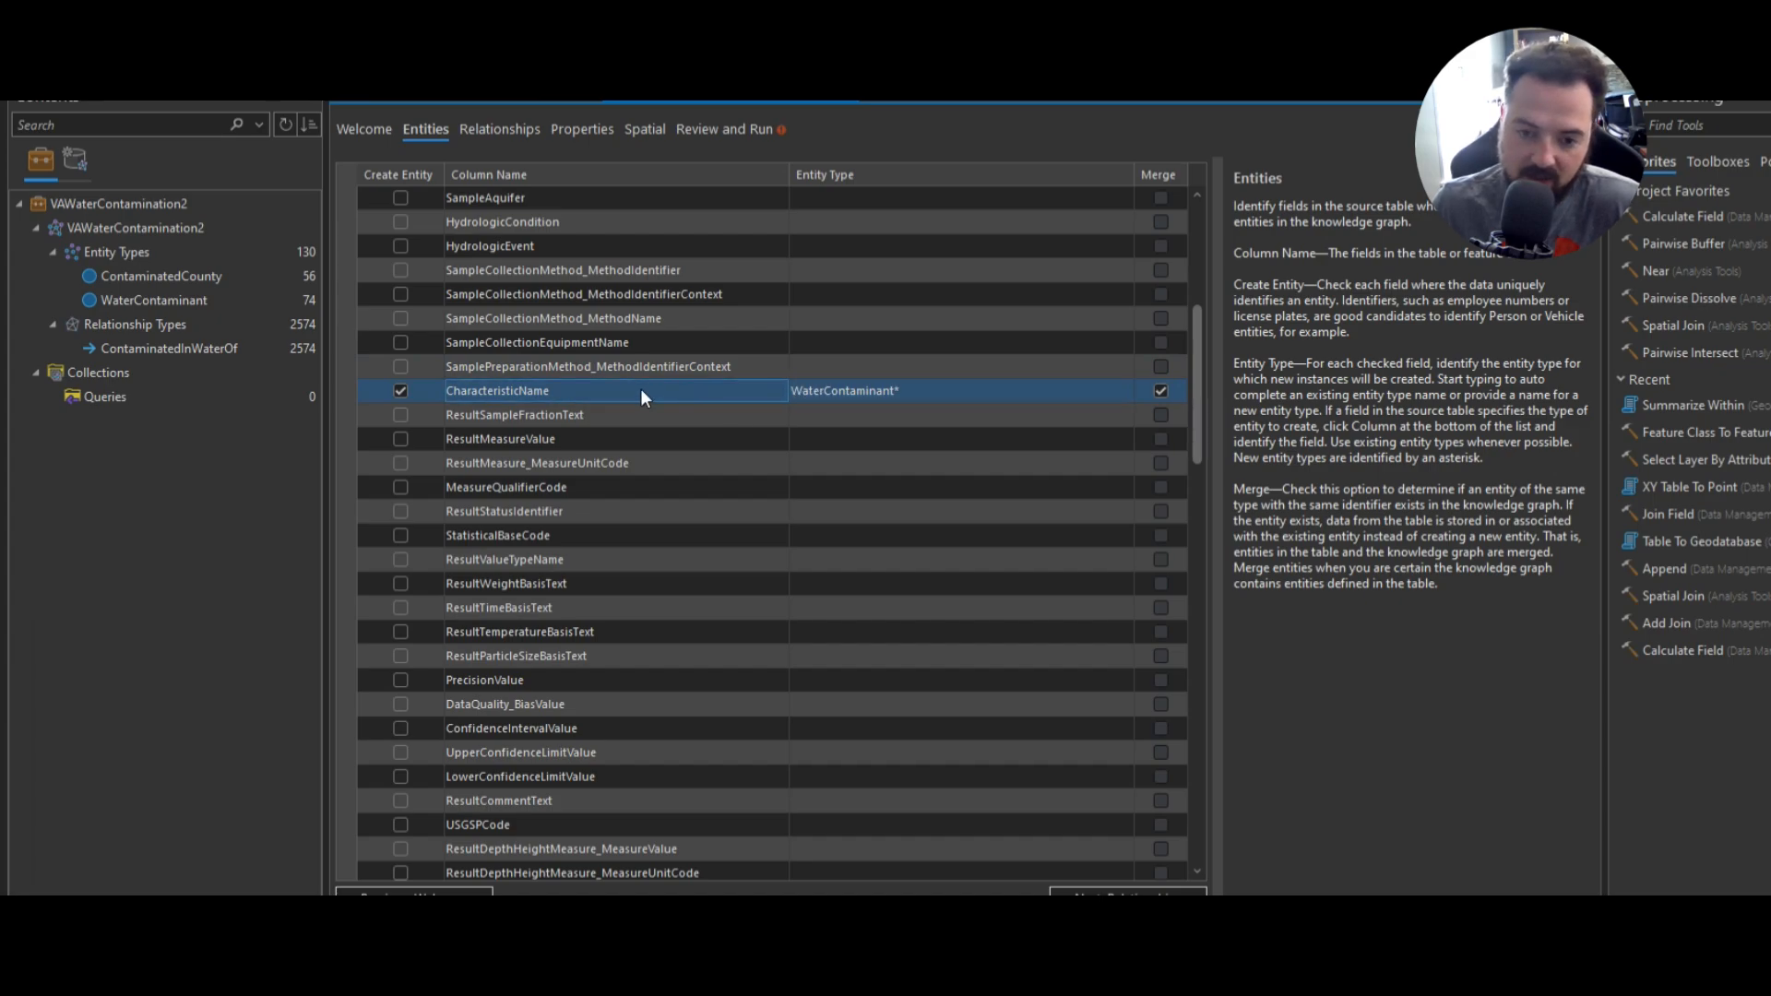
{"action": "left_click", "coordinate": [843, 391]}
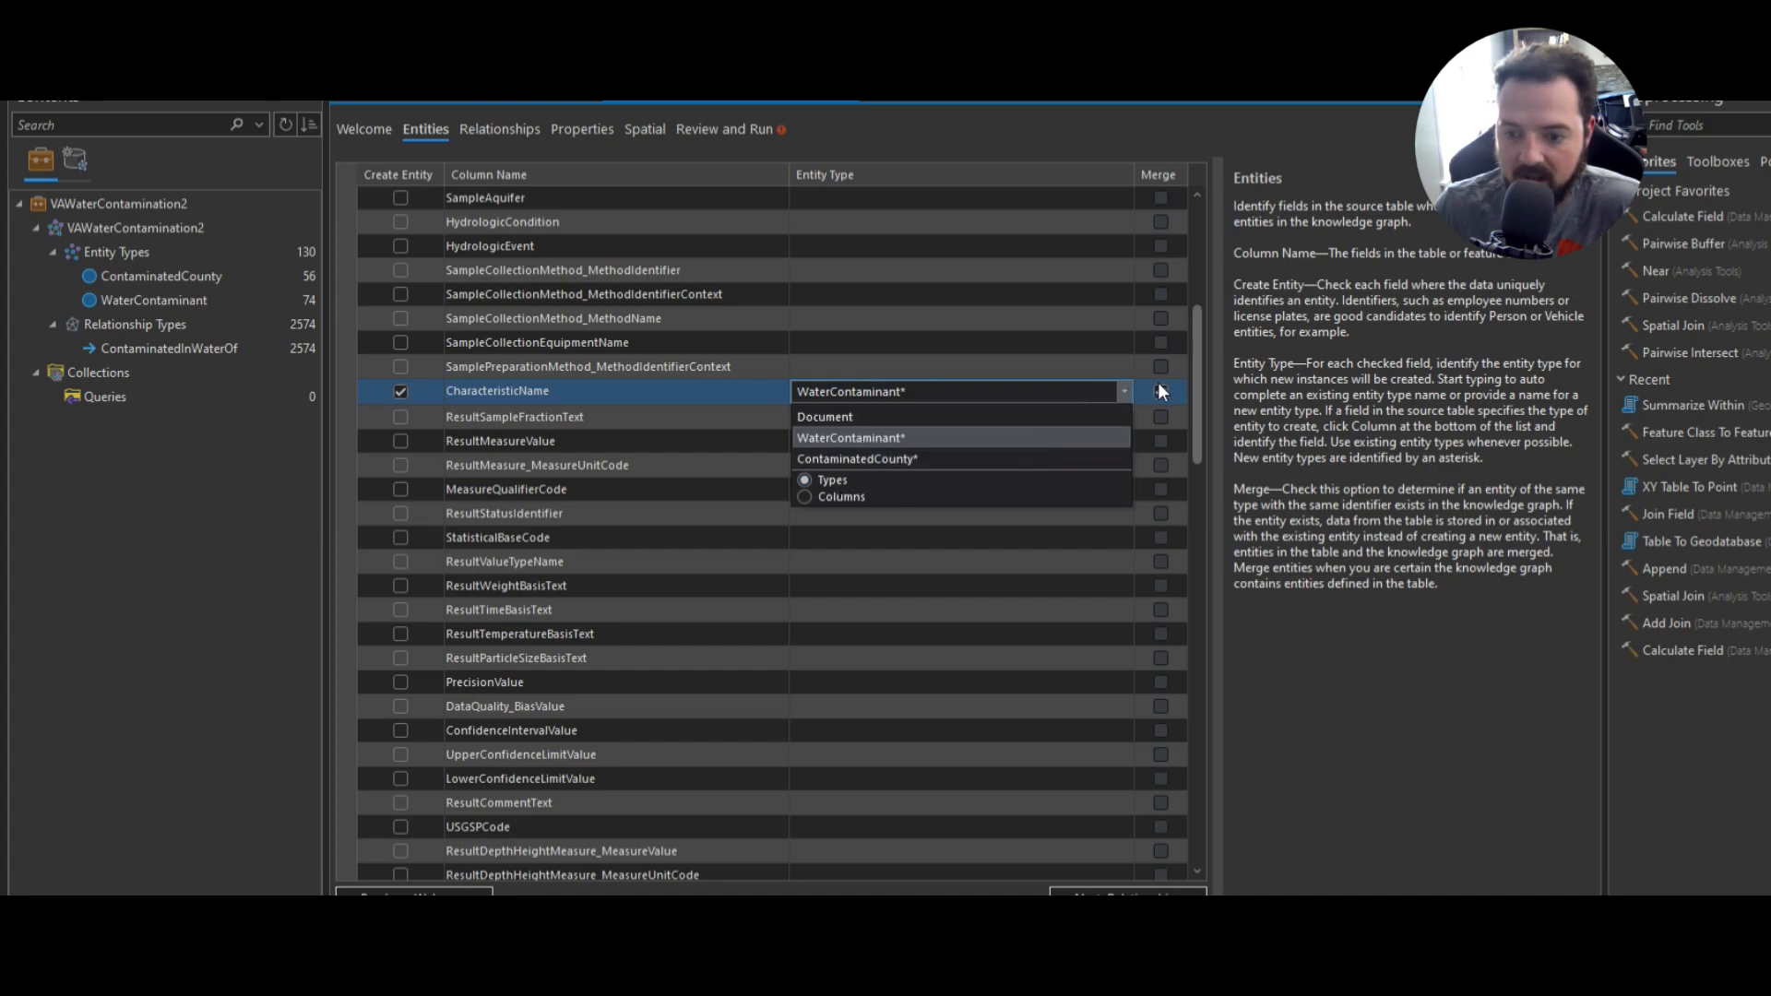
{"action": "left_click", "coordinate": [1094, 364]}
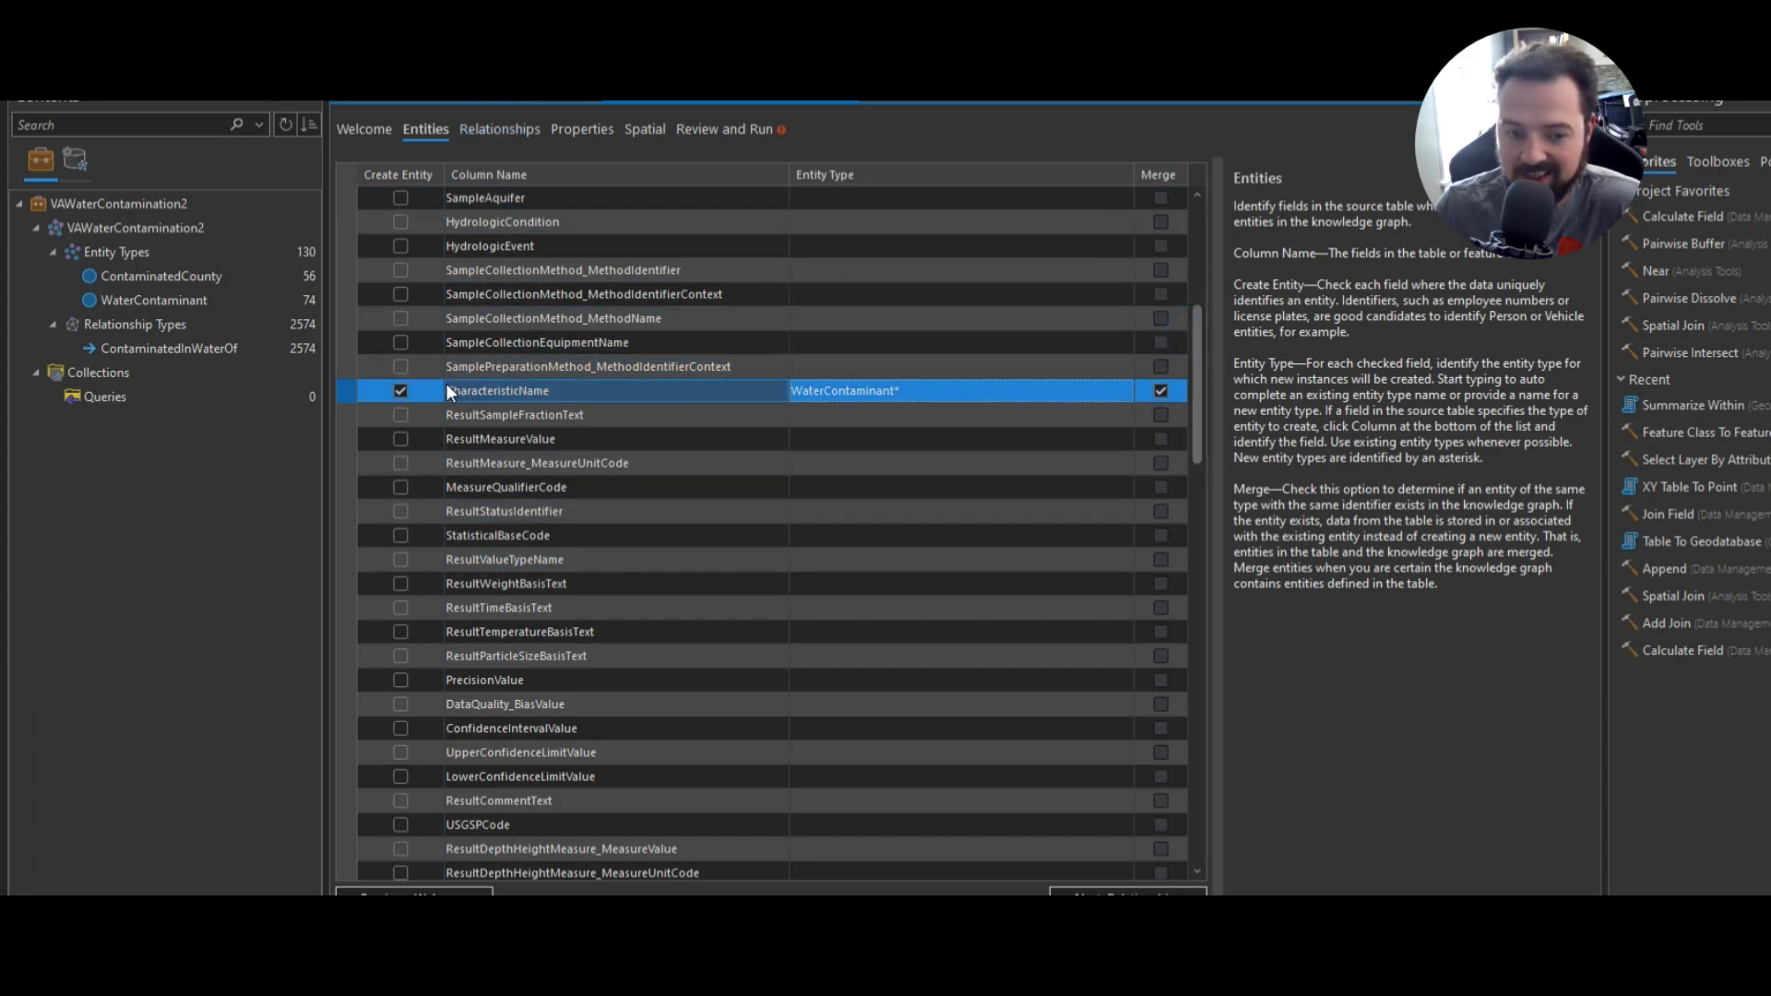
{"action": "left_click_drag", "start_coordinate": [1194, 344], "coordinate": [1185, 762]}
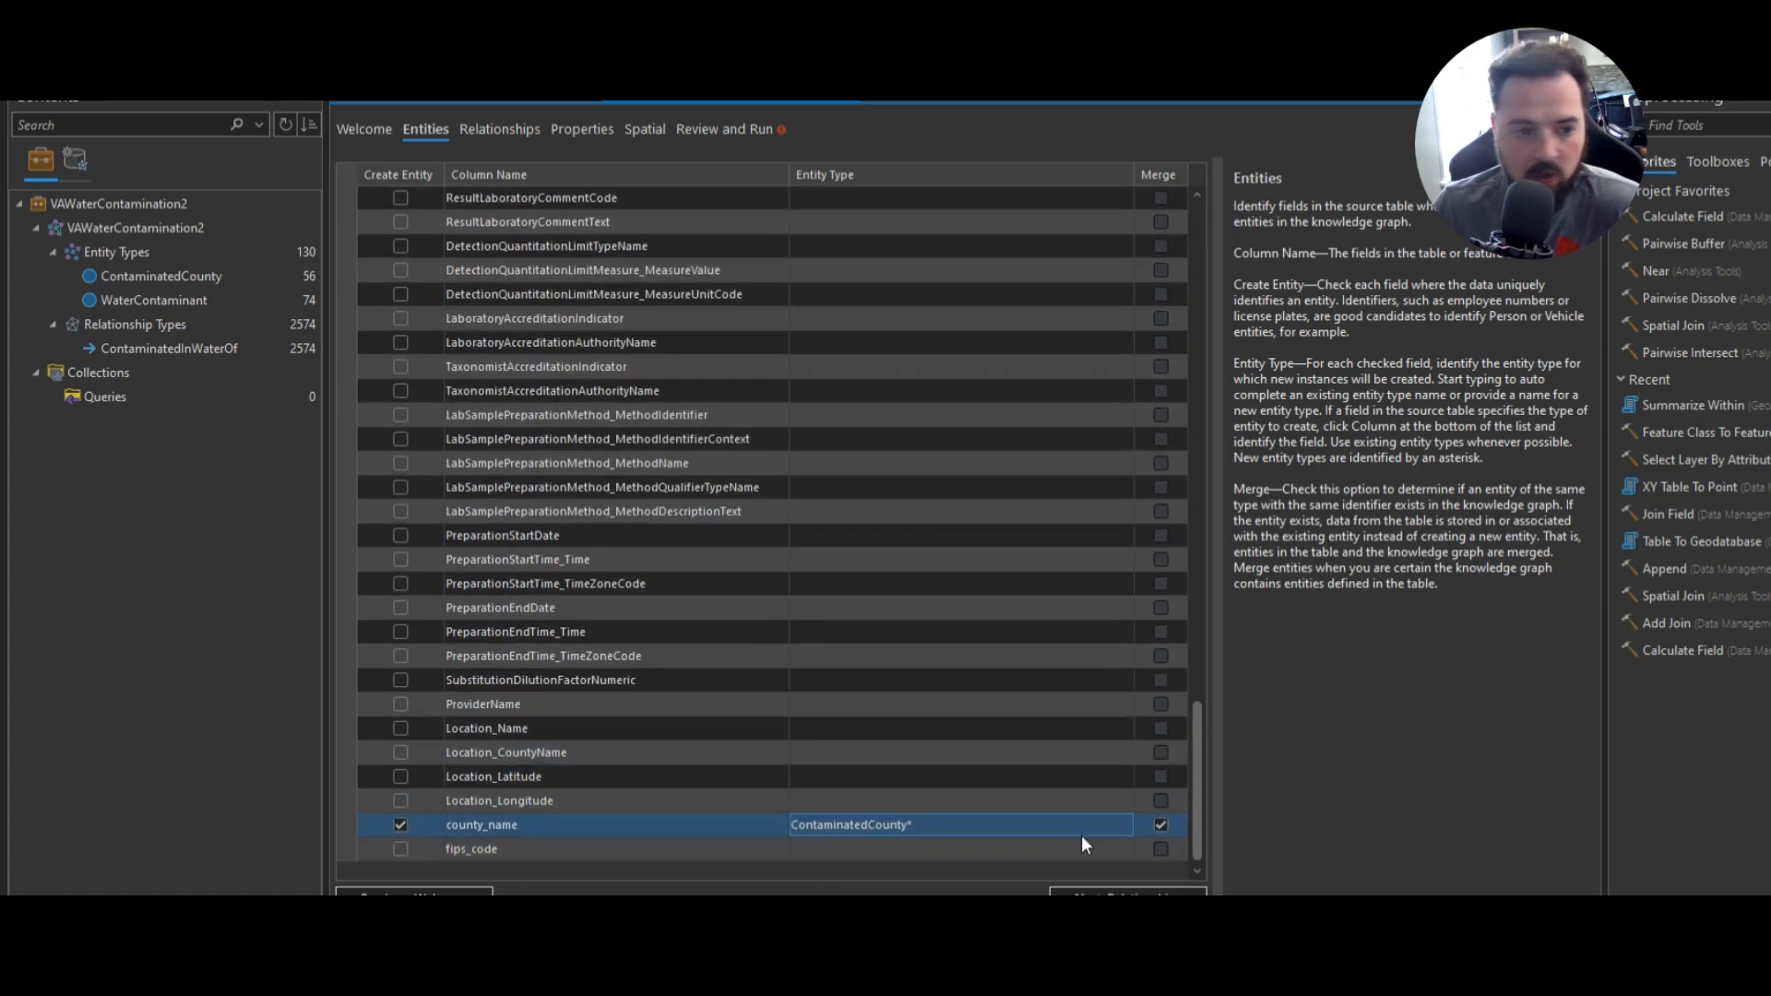
- Examine the relationship's type and destination entity choices in the table load, and review the CharacteristicName property definition
{"action": "left_click", "coordinate": [494, 131]}
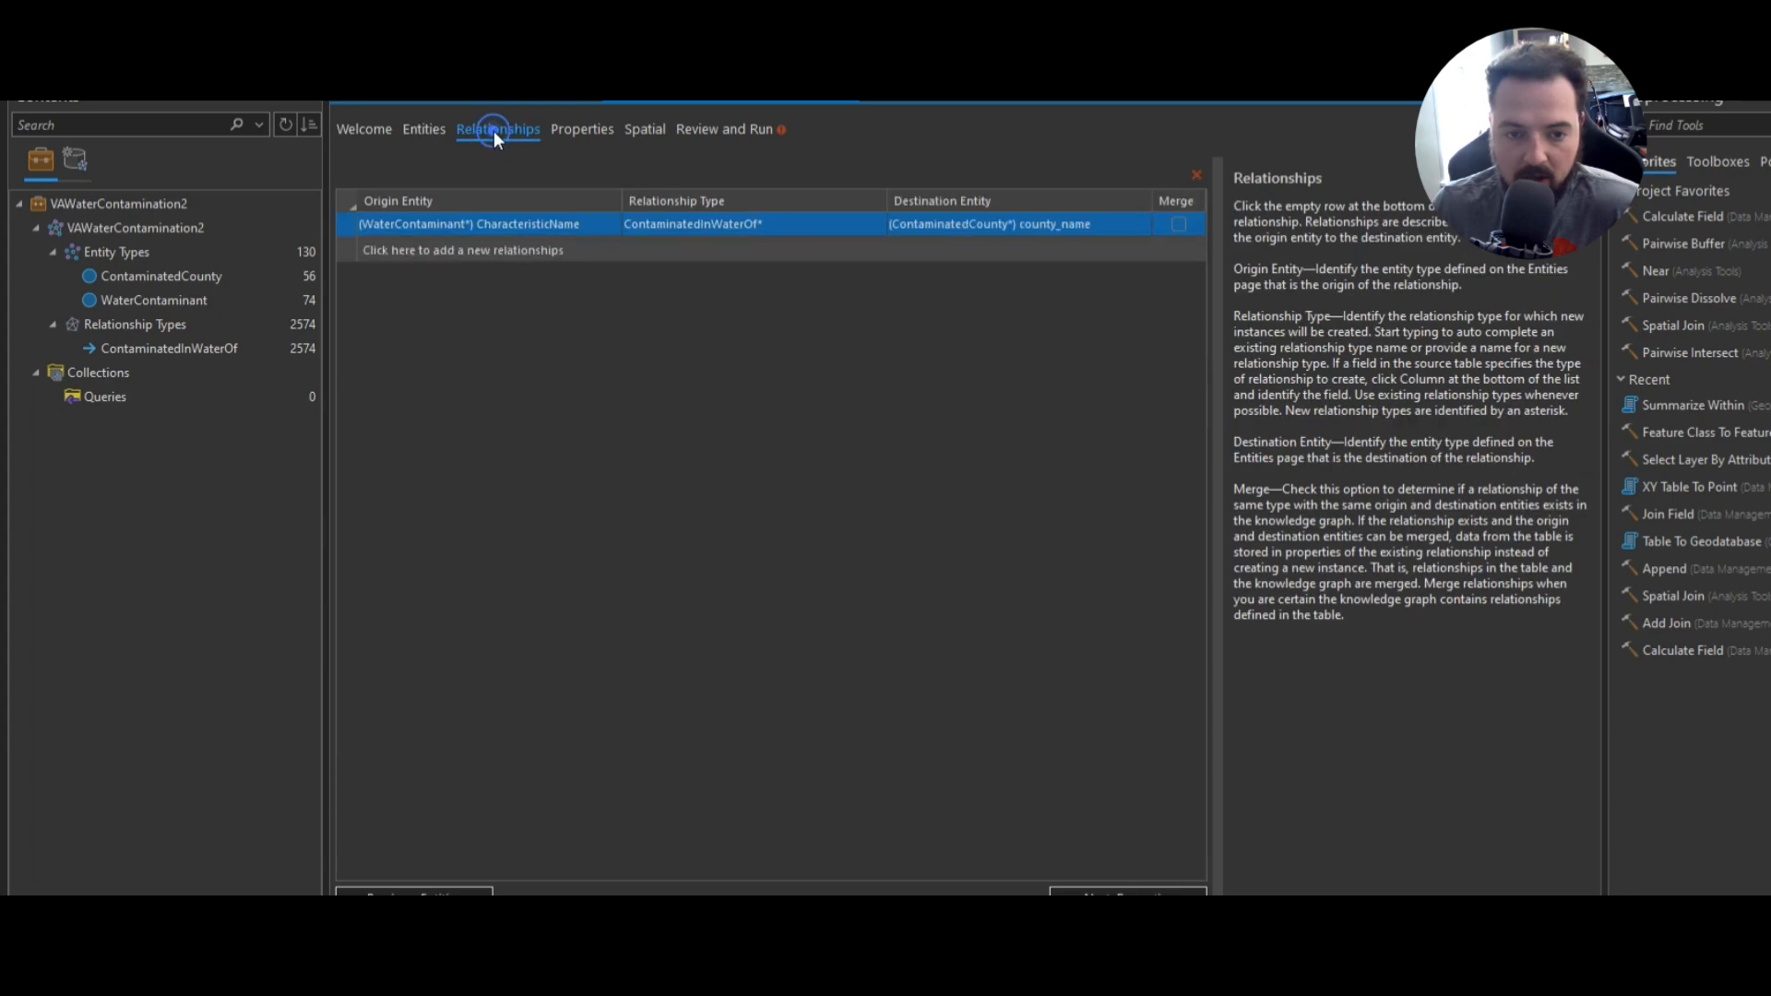
{"action": "left_click", "coordinate": [440, 226]}
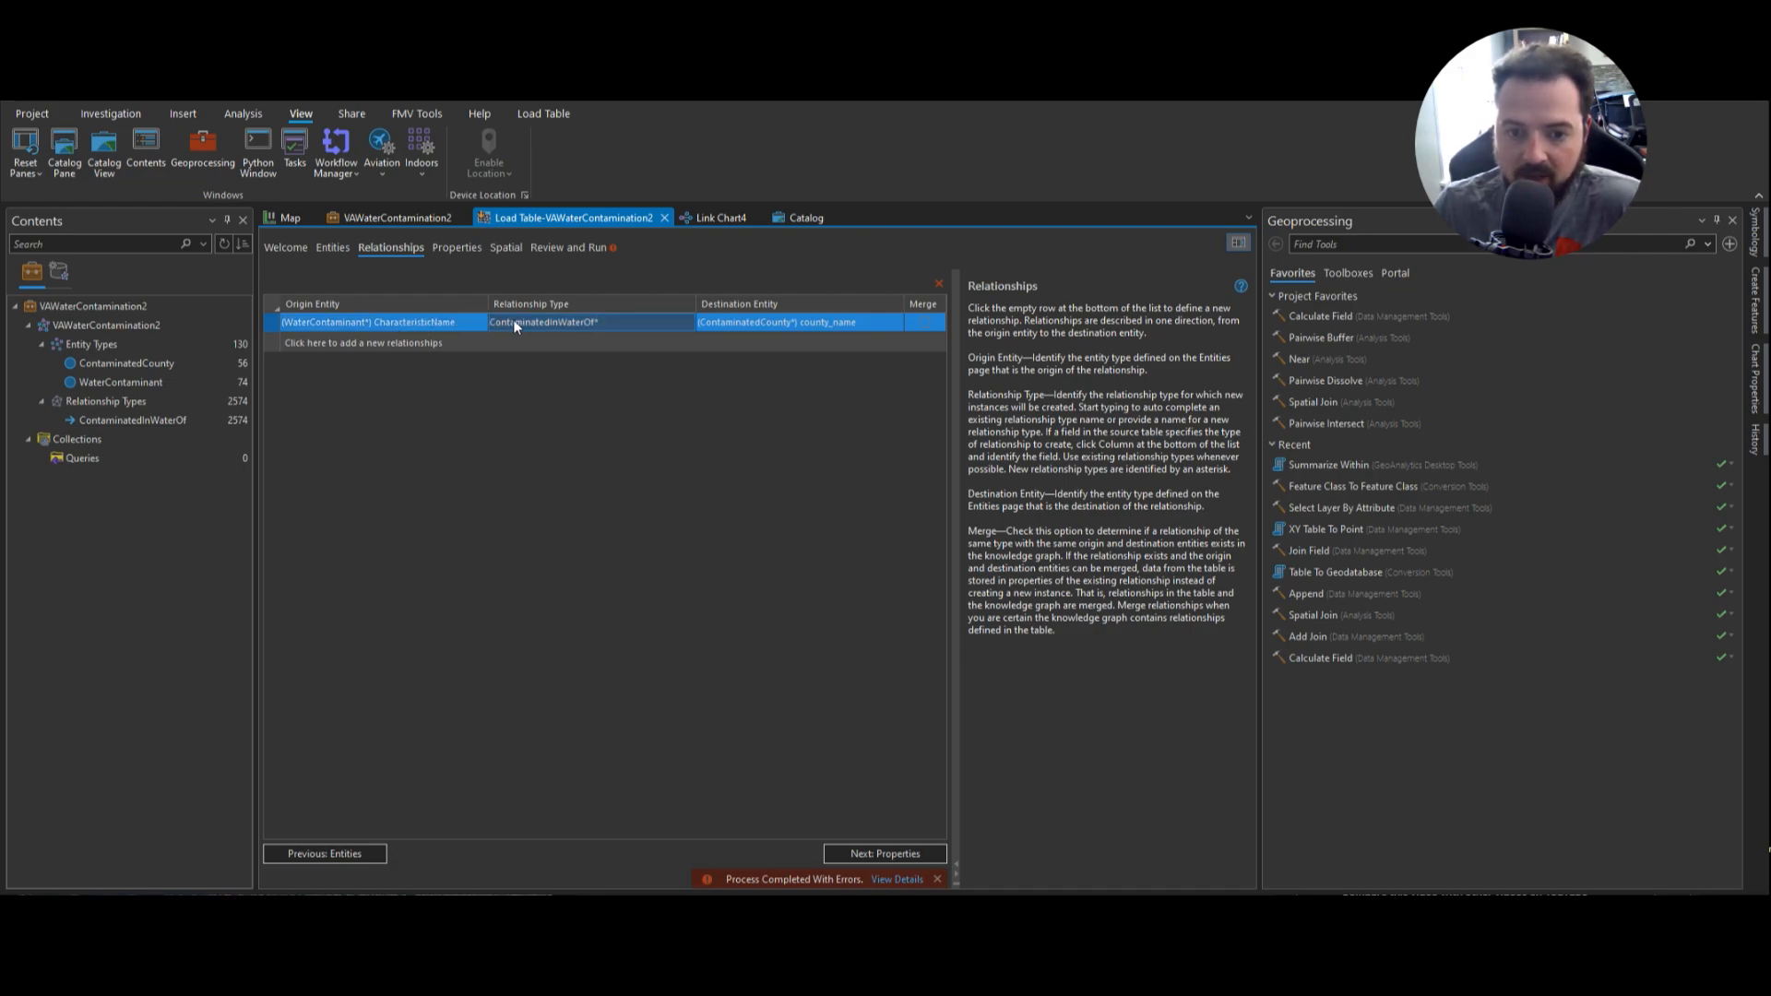
{"action": "left_click", "coordinate": [545, 323]}
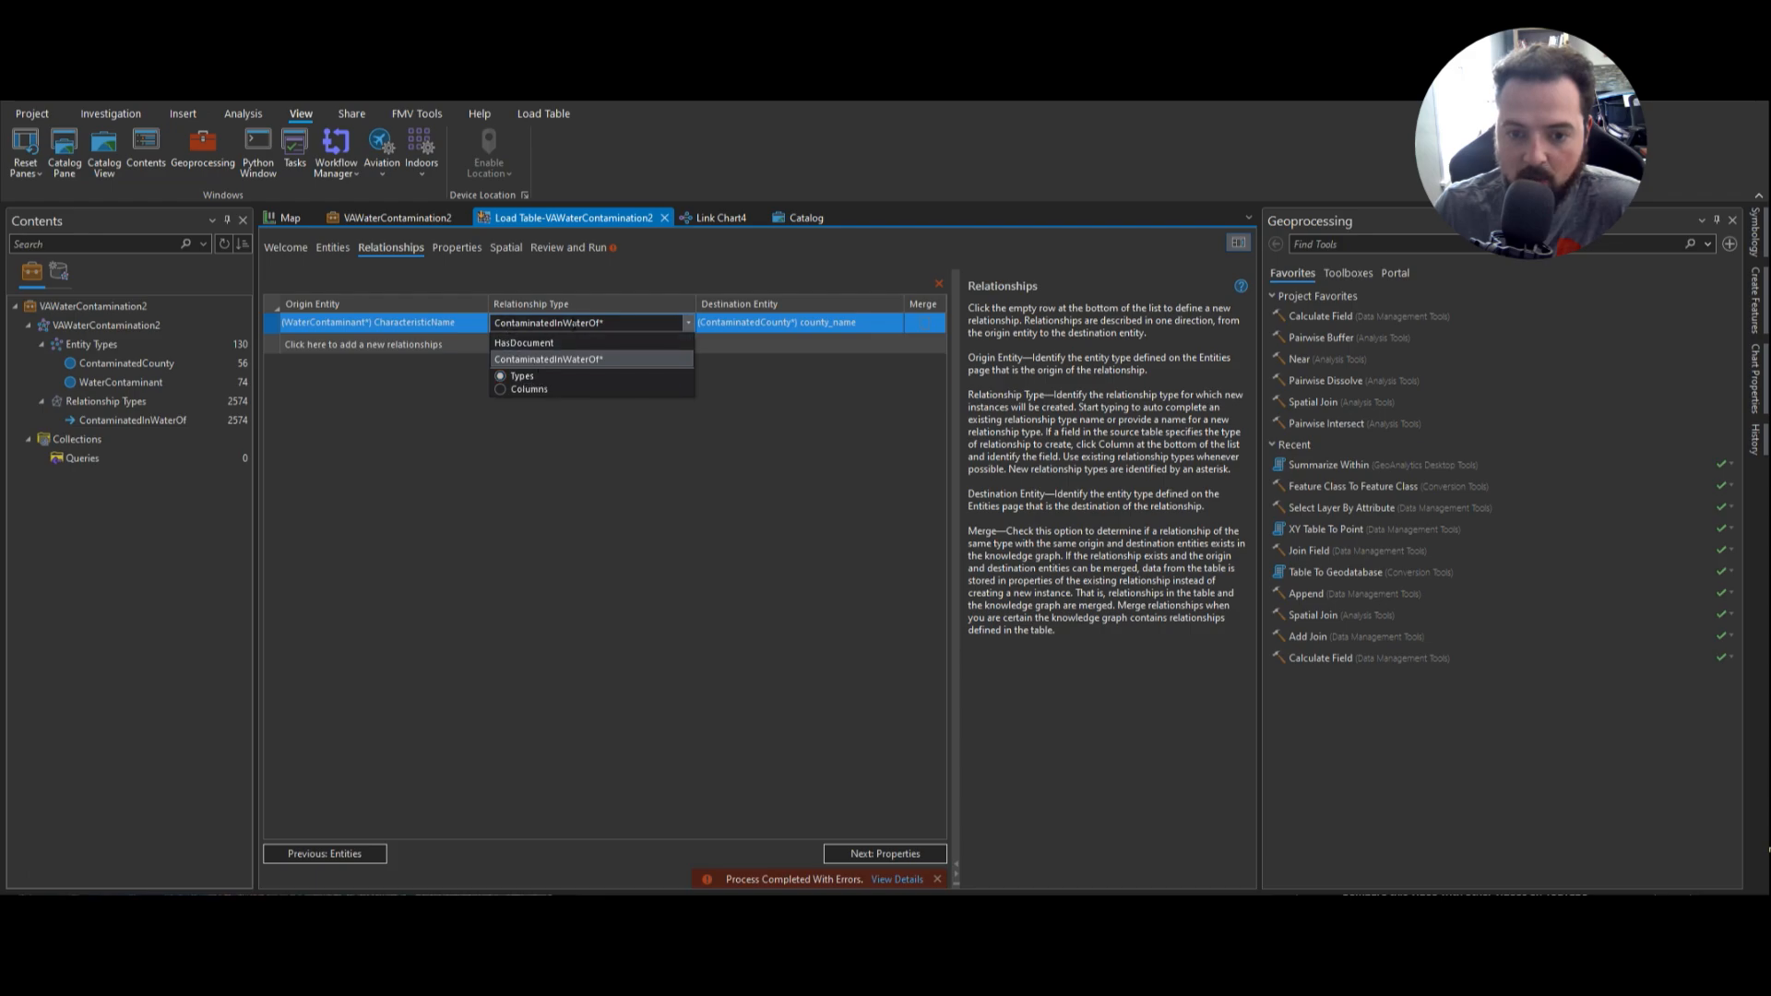
{"action": "left_click", "coordinate": [834, 378]}
{"action": "left_click", "coordinate": [832, 324]}
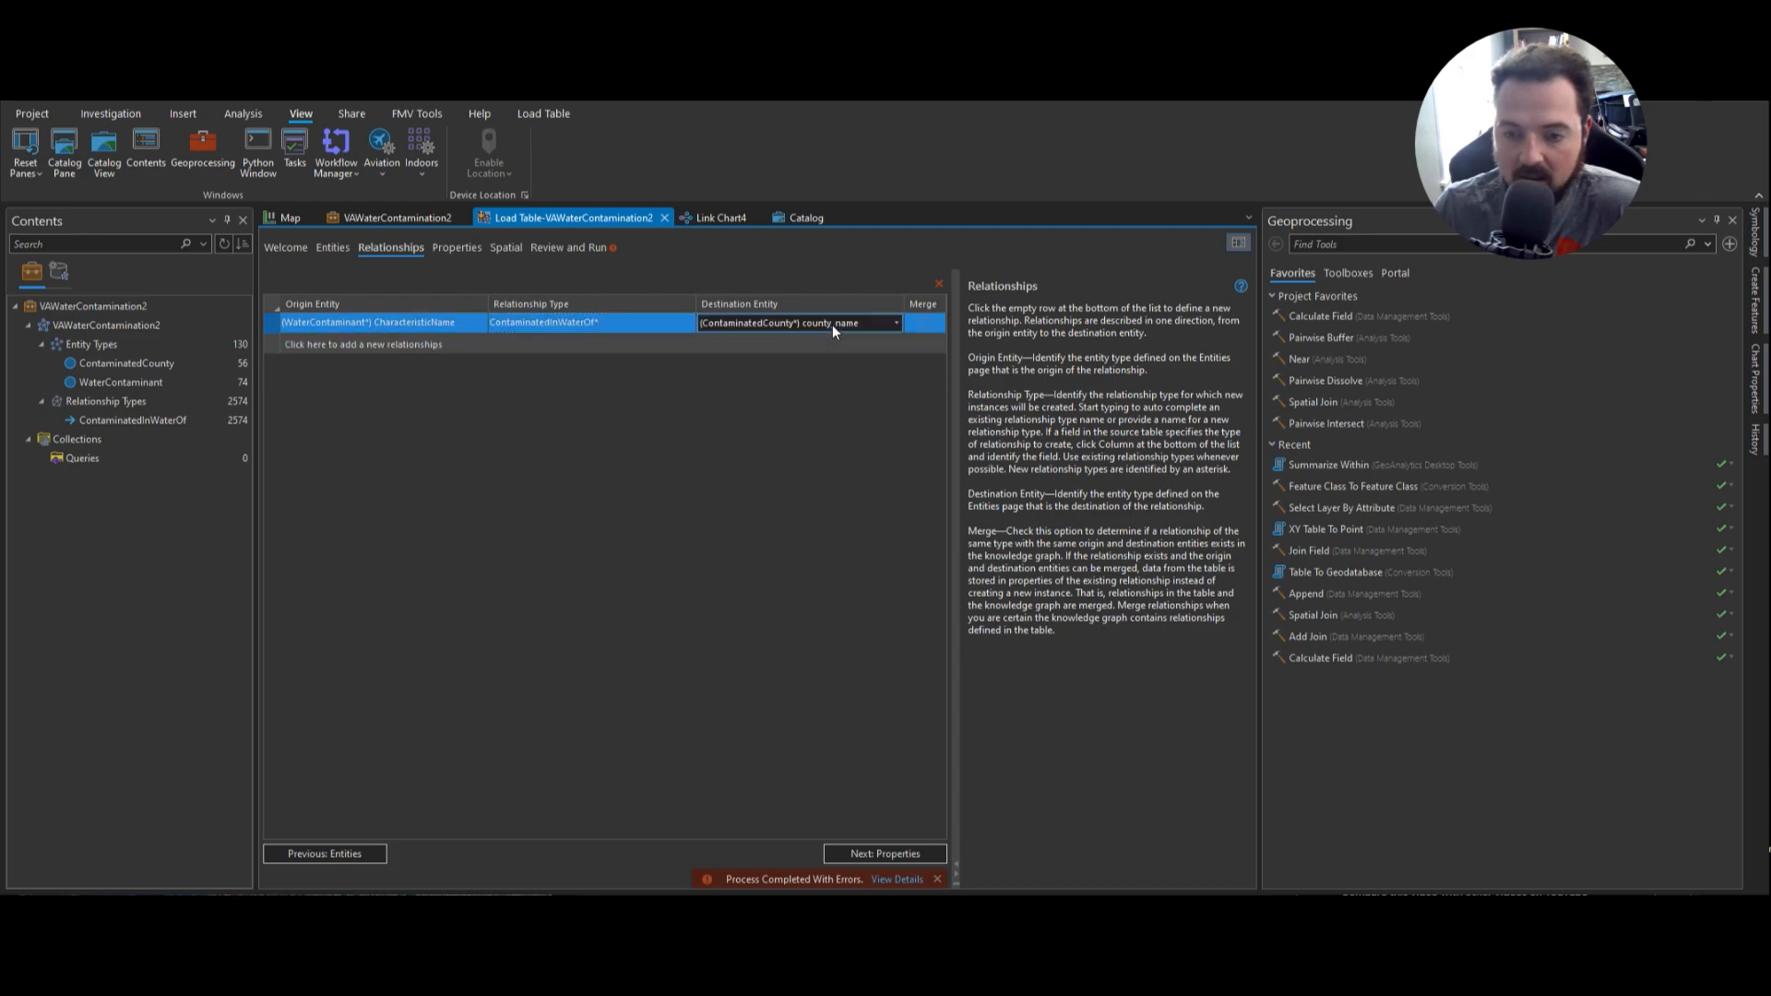
{"action": "left_click", "coordinate": [834, 387]}
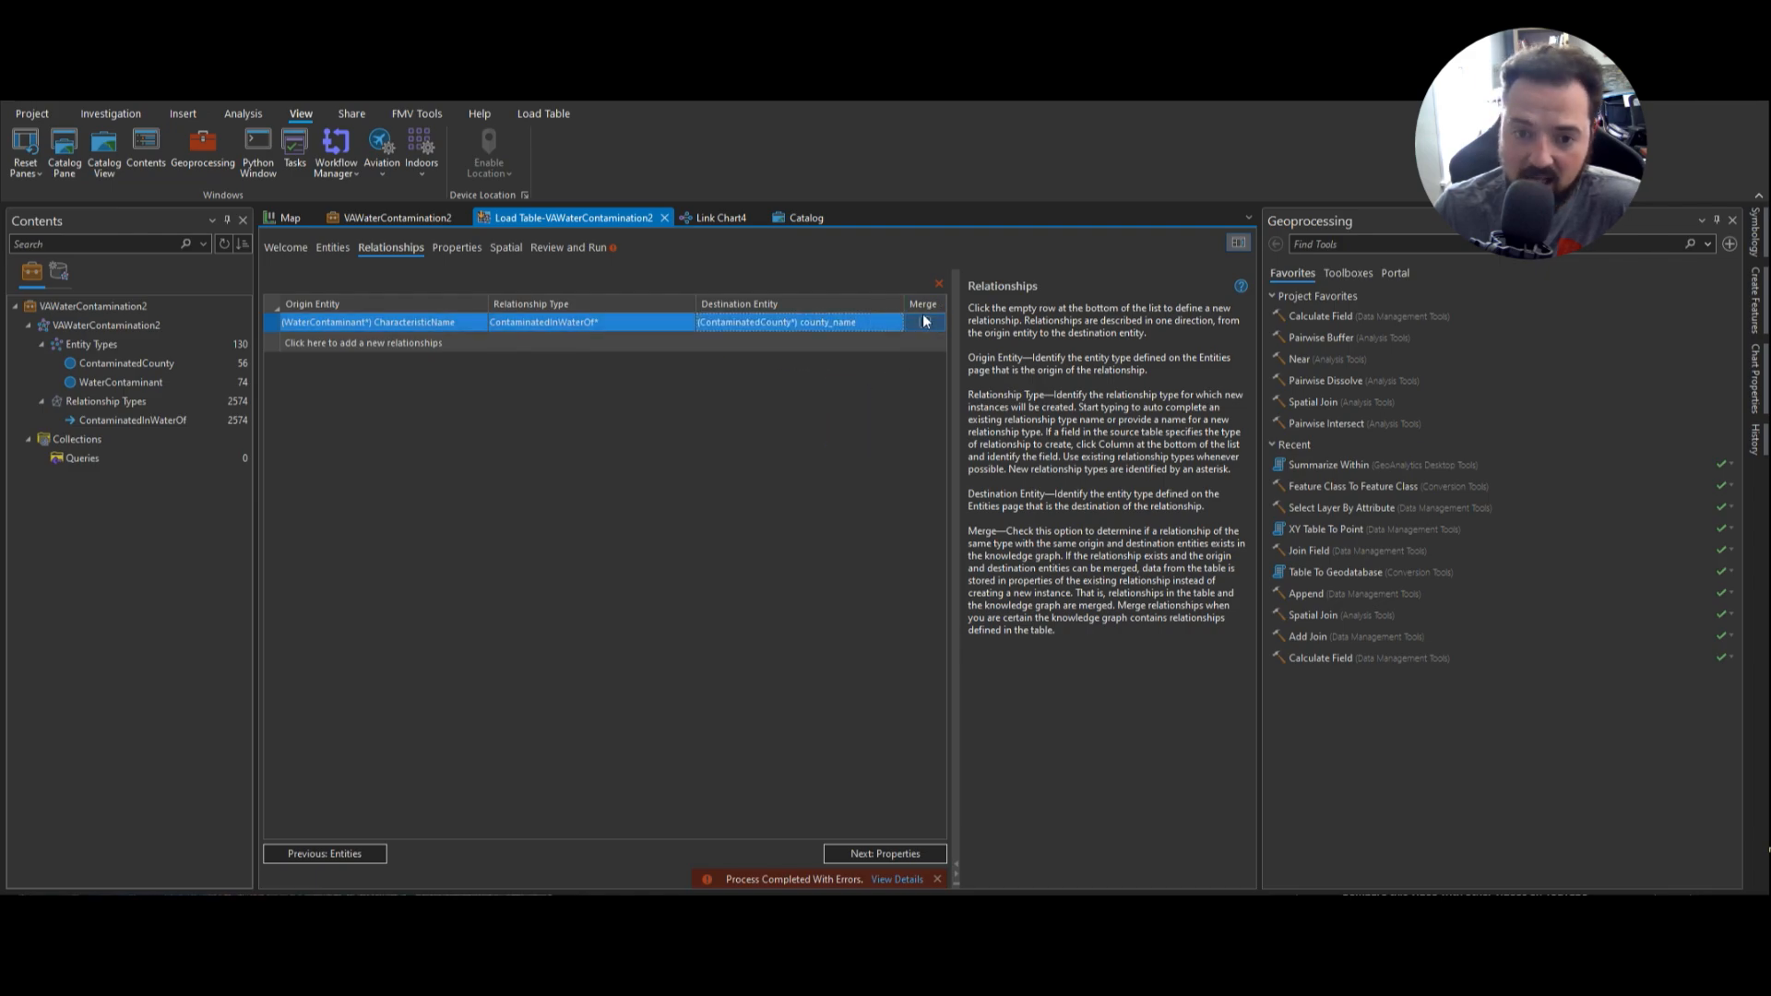
{"action": "left_click", "coordinate": [469, 247]}
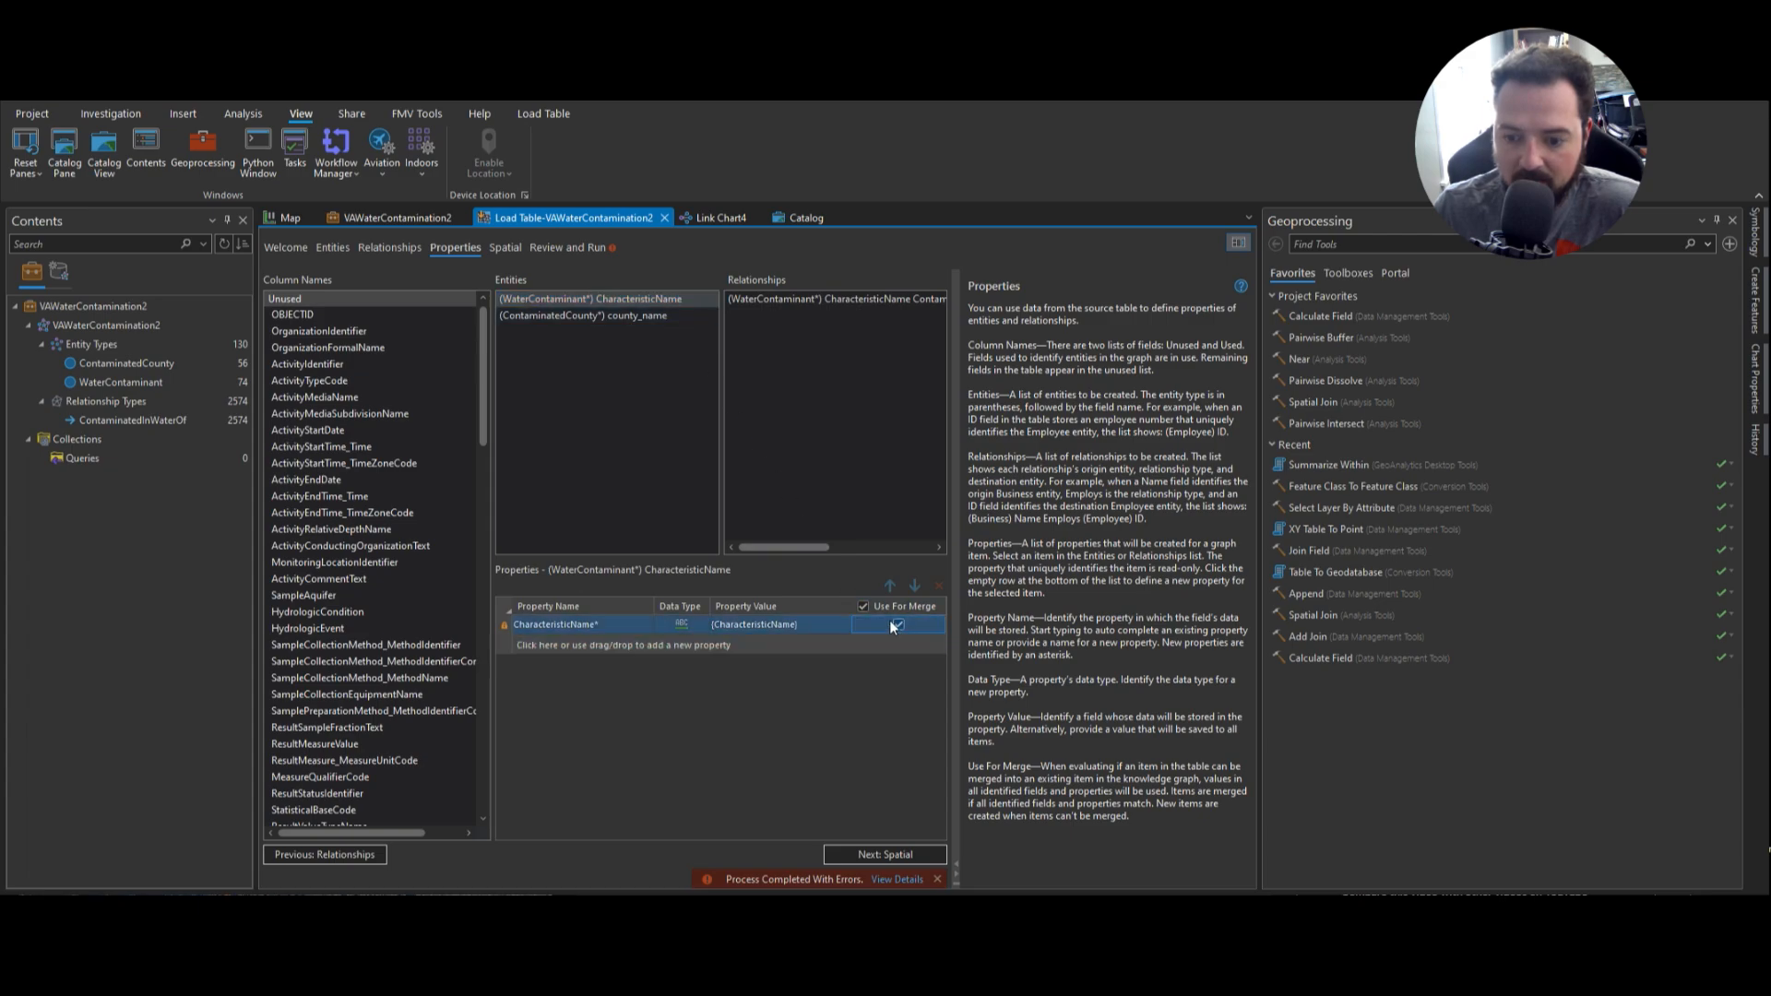
- Examine the link chart around Radon-222 and the neighbouring contaminants and counties, up to the cluster at Fairfax and Prince William County
{"action": "left_click", "coordinate": [701, 216]}
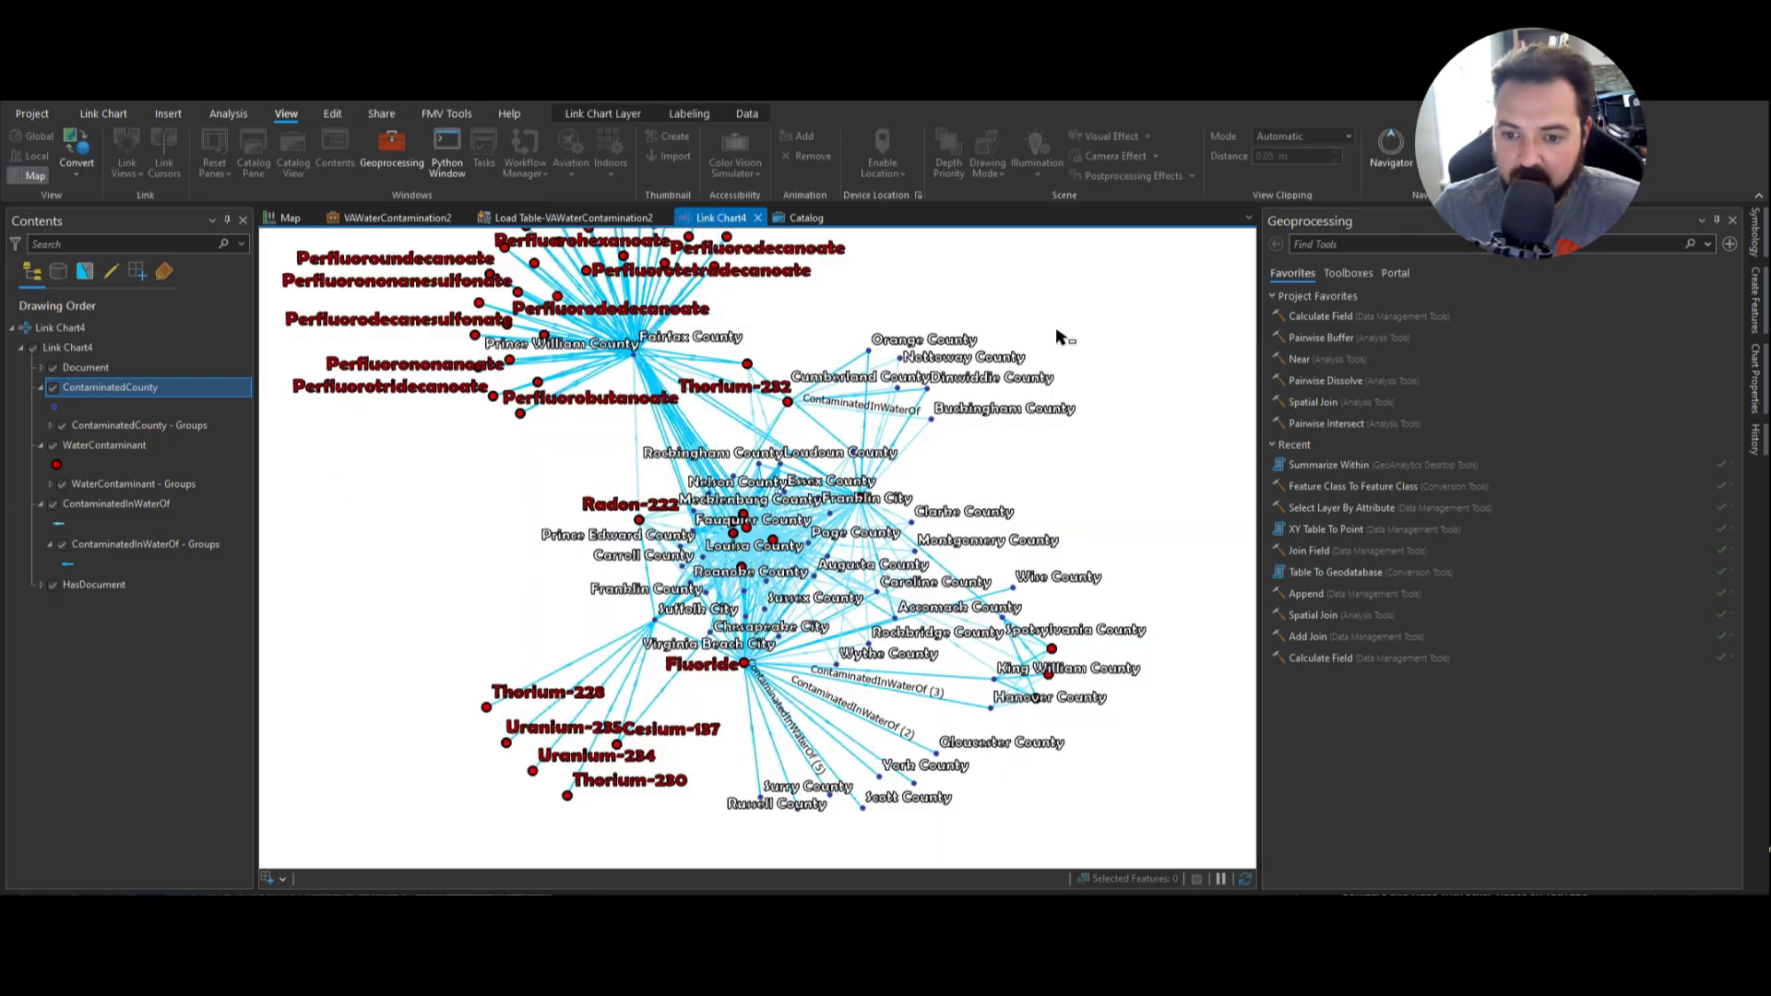
{"action": "scroll", "coordinate": [738, 558], "scroll_direction": "up", "scroll_amount": 3}
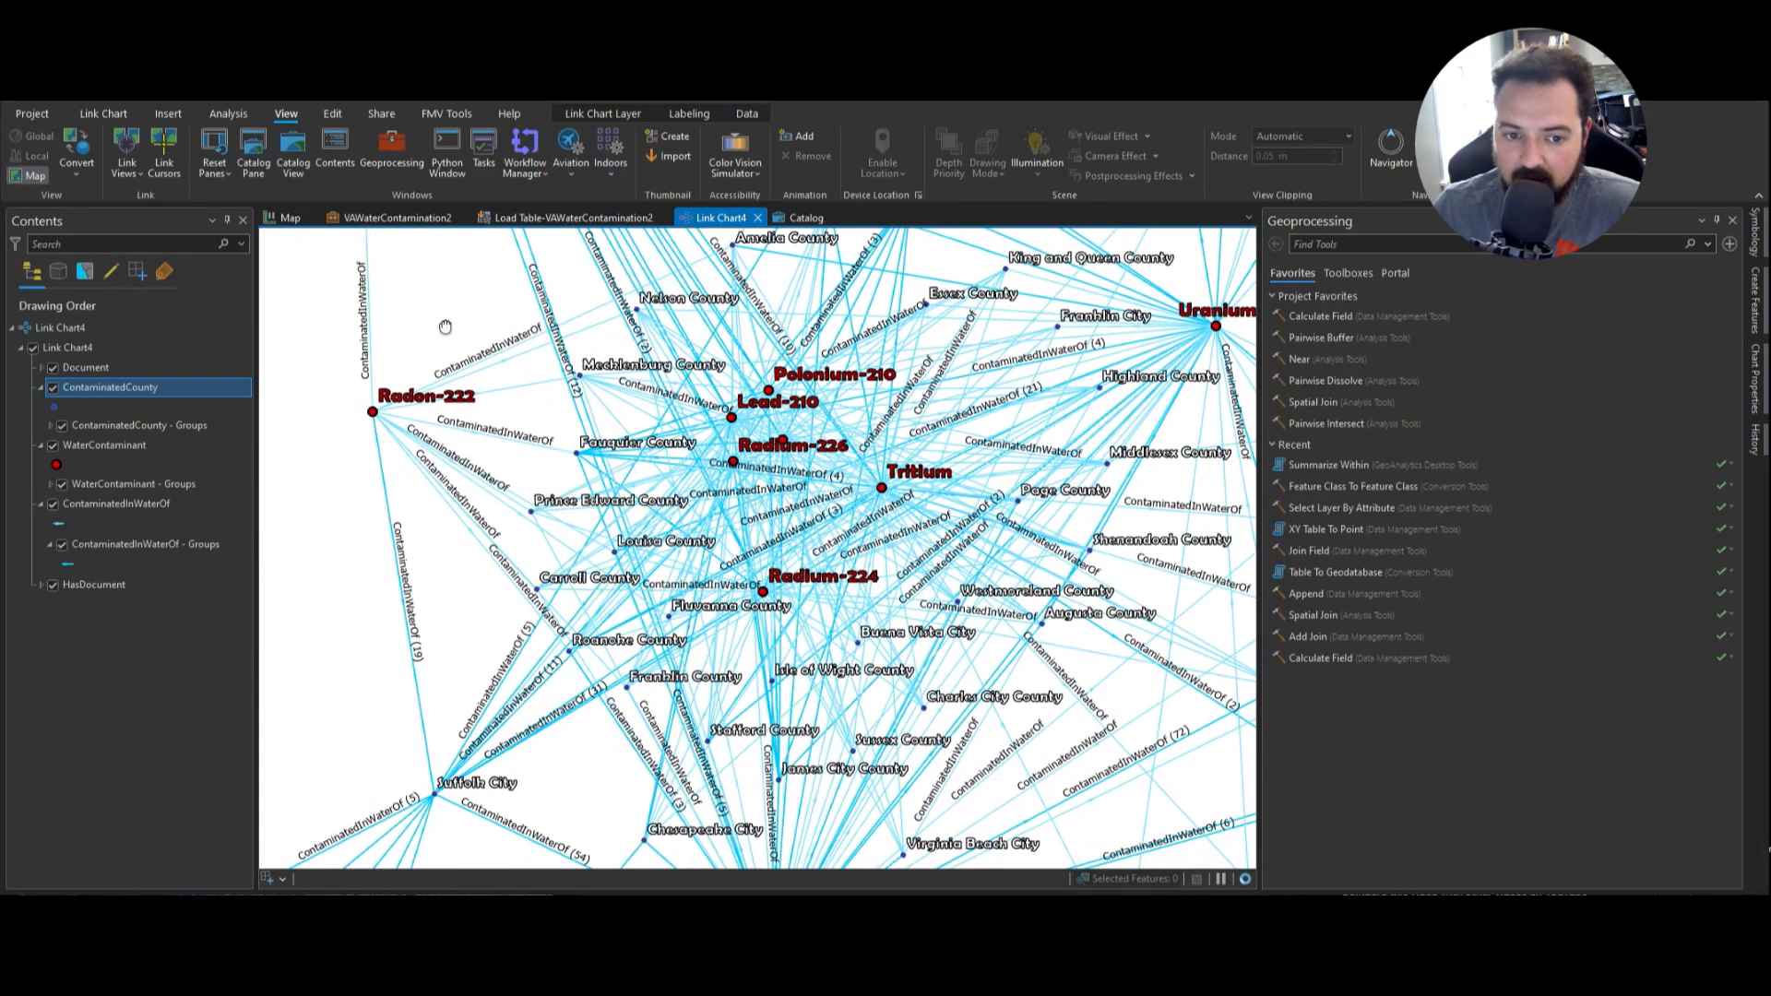
{"action": "left_click_drag", "start_coordinate": [447, 332], "coordinate": [636, 445]}
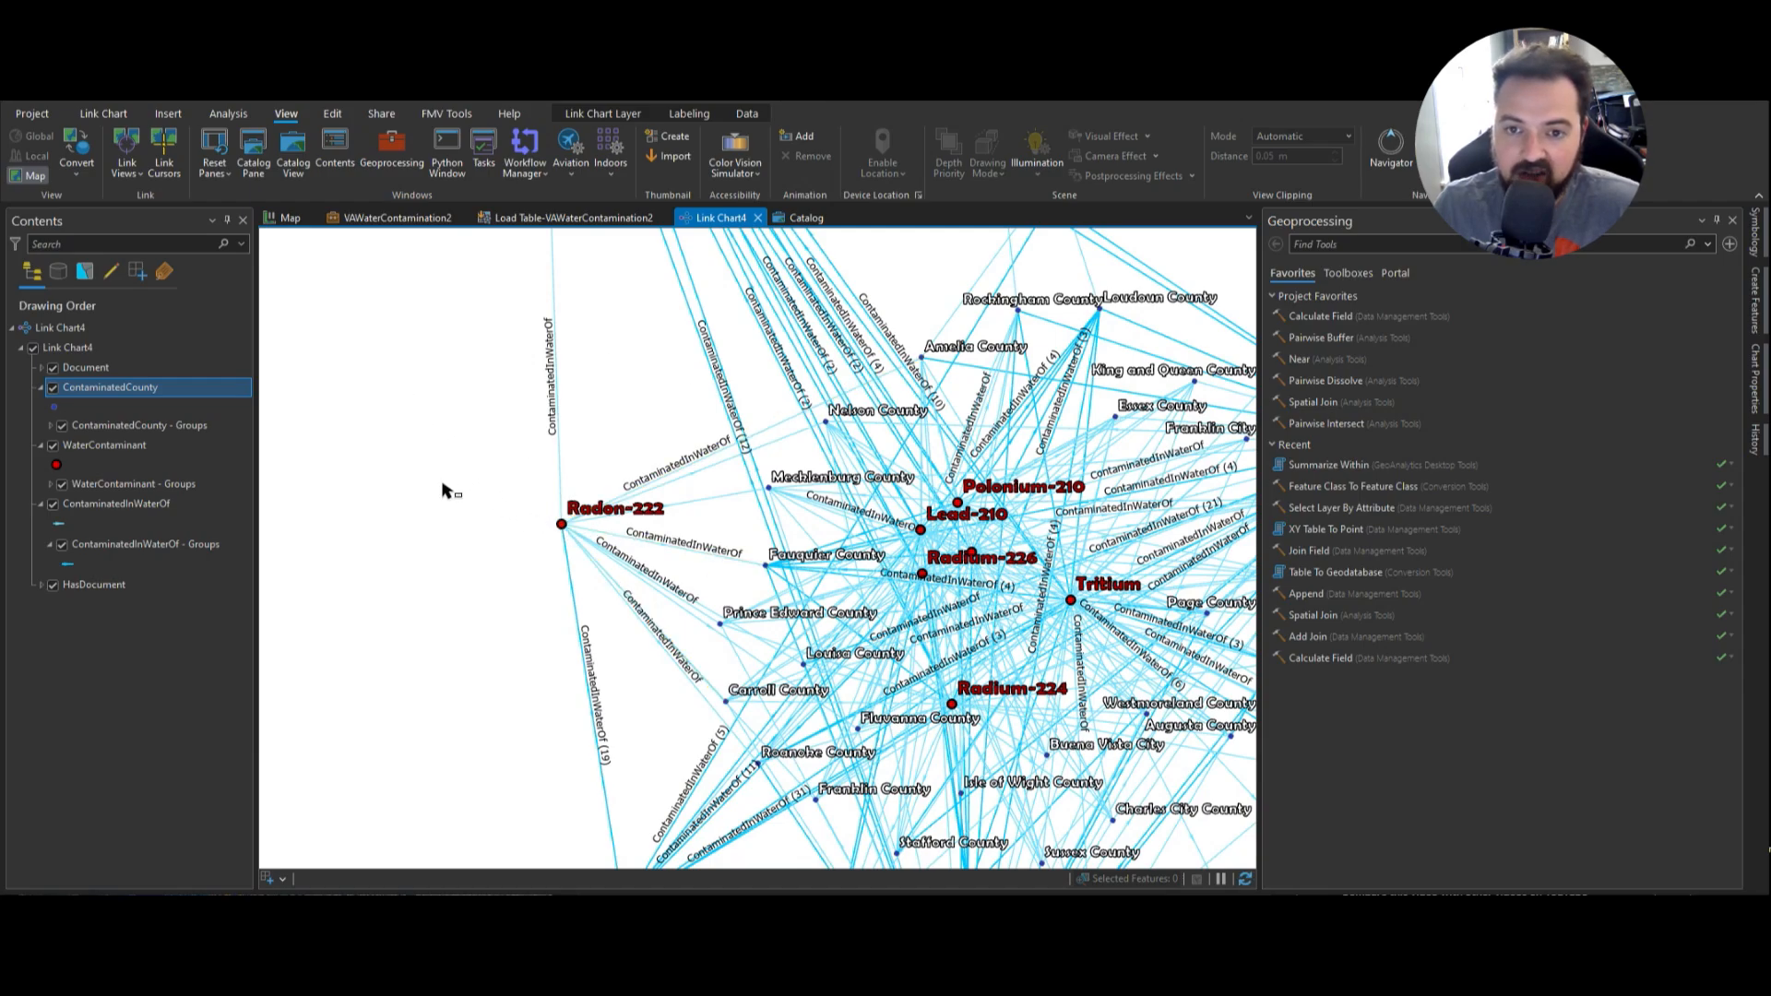
{"action": "left_click_drag", "start_coordinate": [437, 452], "coordinate": [397, 436]}
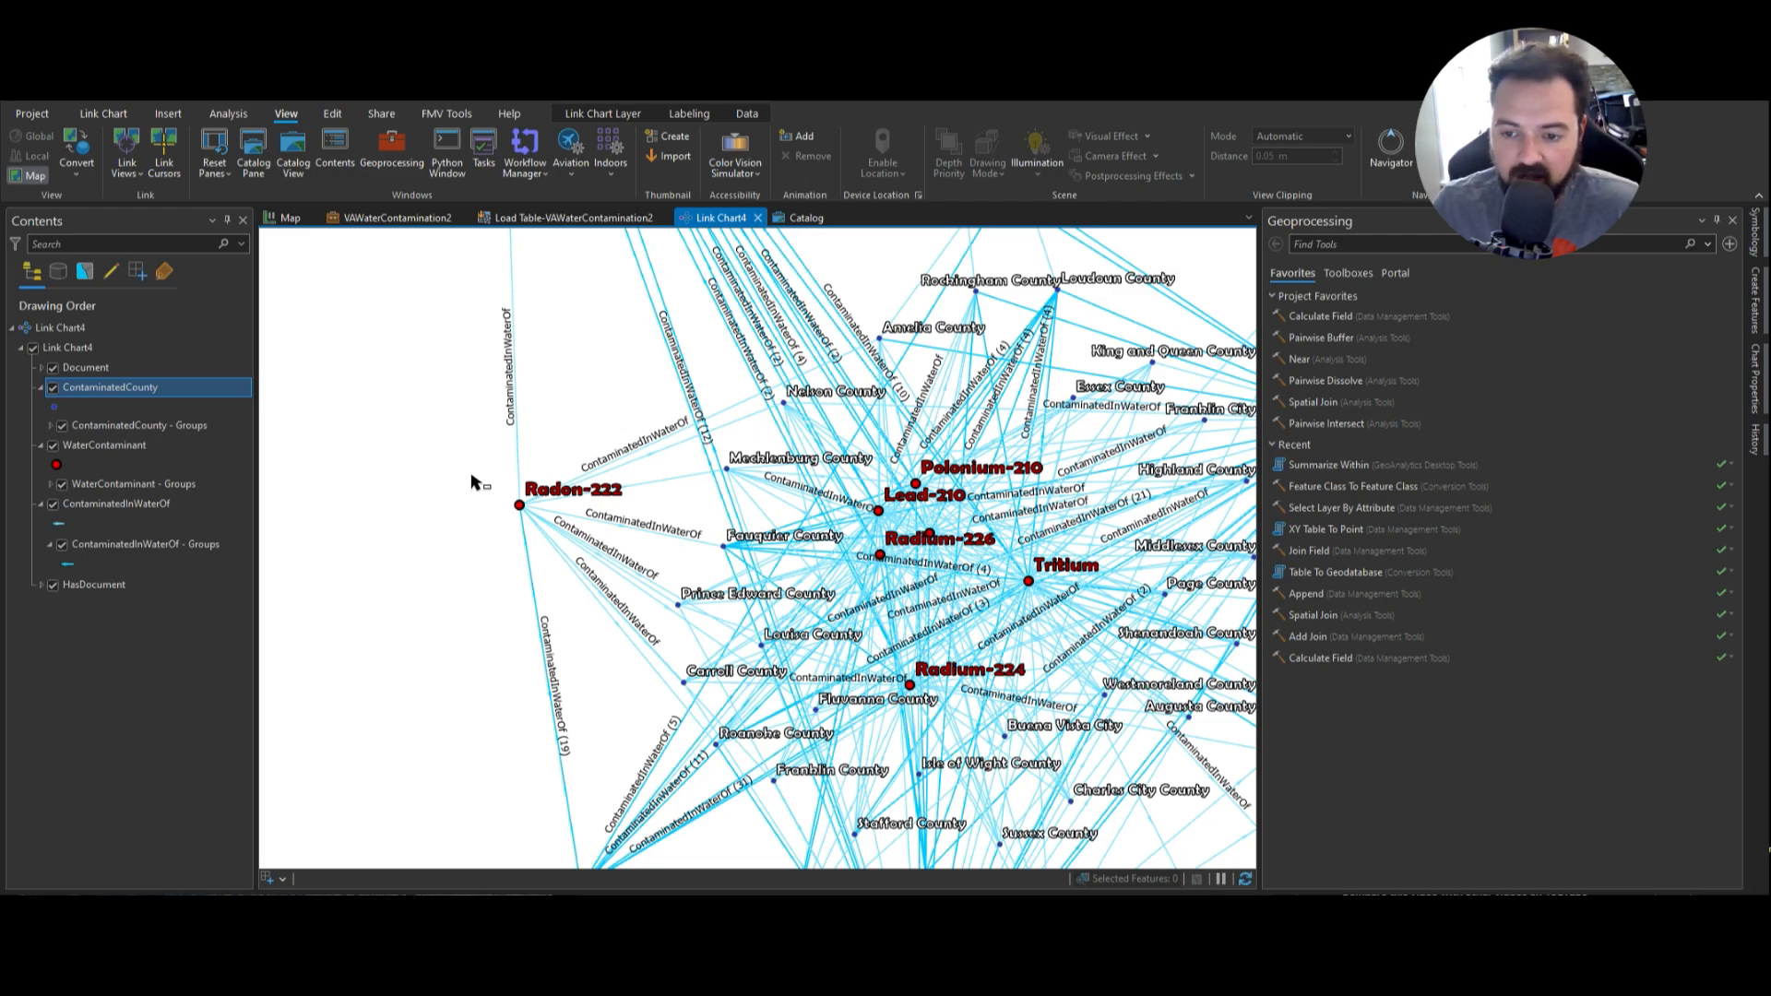
{"action": "left_click_drag", "start_coordinate": [487, 477], "coordinate": [431, 510]}
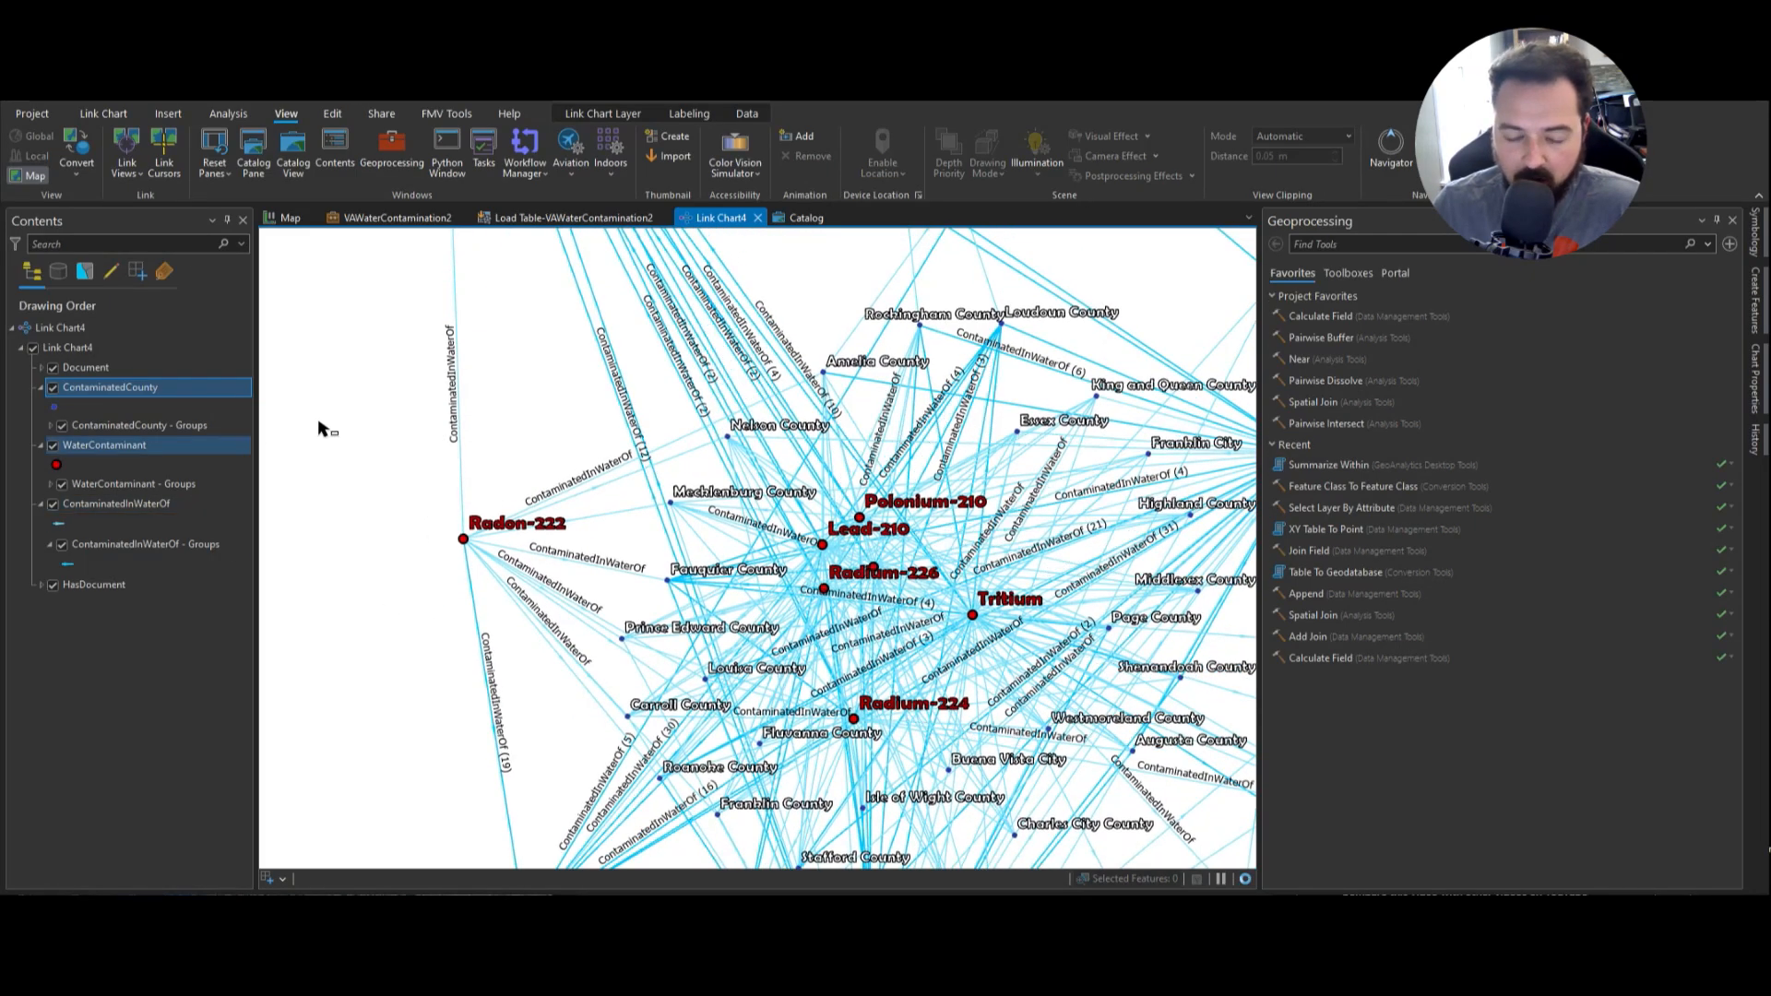
{"action": "left_click_drag", "start_coordinate": [478, 439], "coordinate": [480, 558]}
{"action": "scroll", "coordinate": [480, 565], "scroll_direction": "down", "scroll_amount": 4}
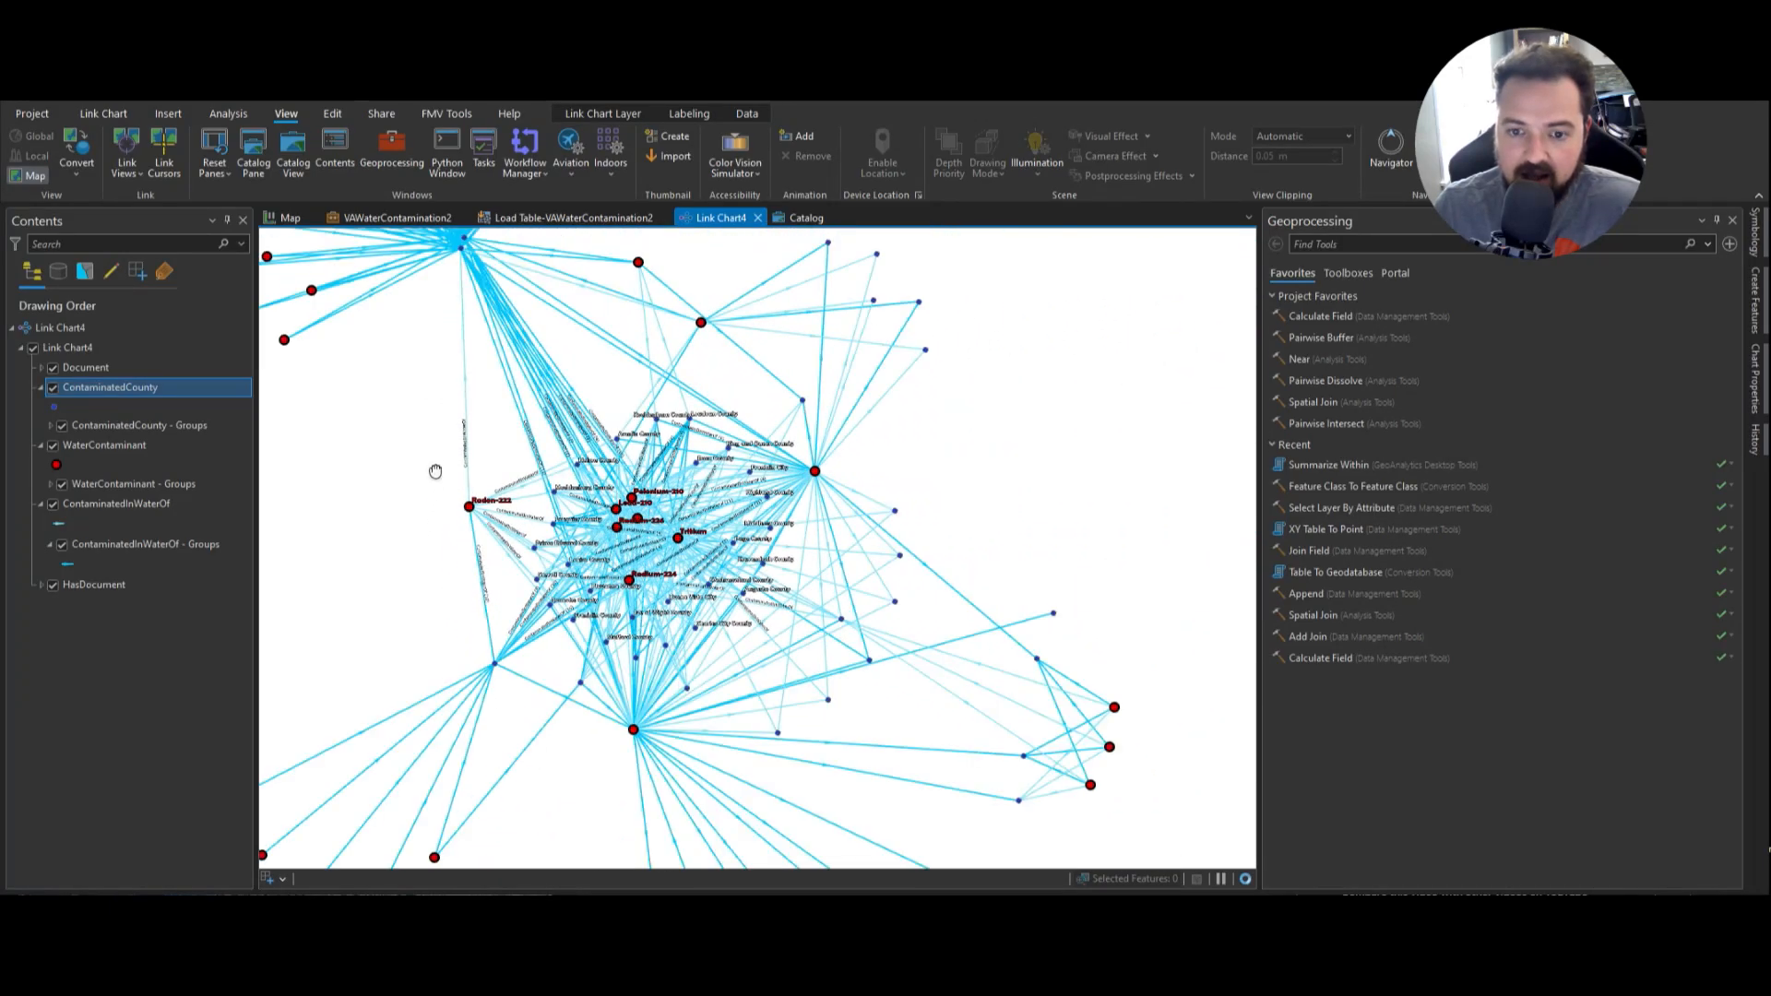
{"action": "left_click_drag", "start_coordinate": [434, 466], "coordinate": [568, 570]}
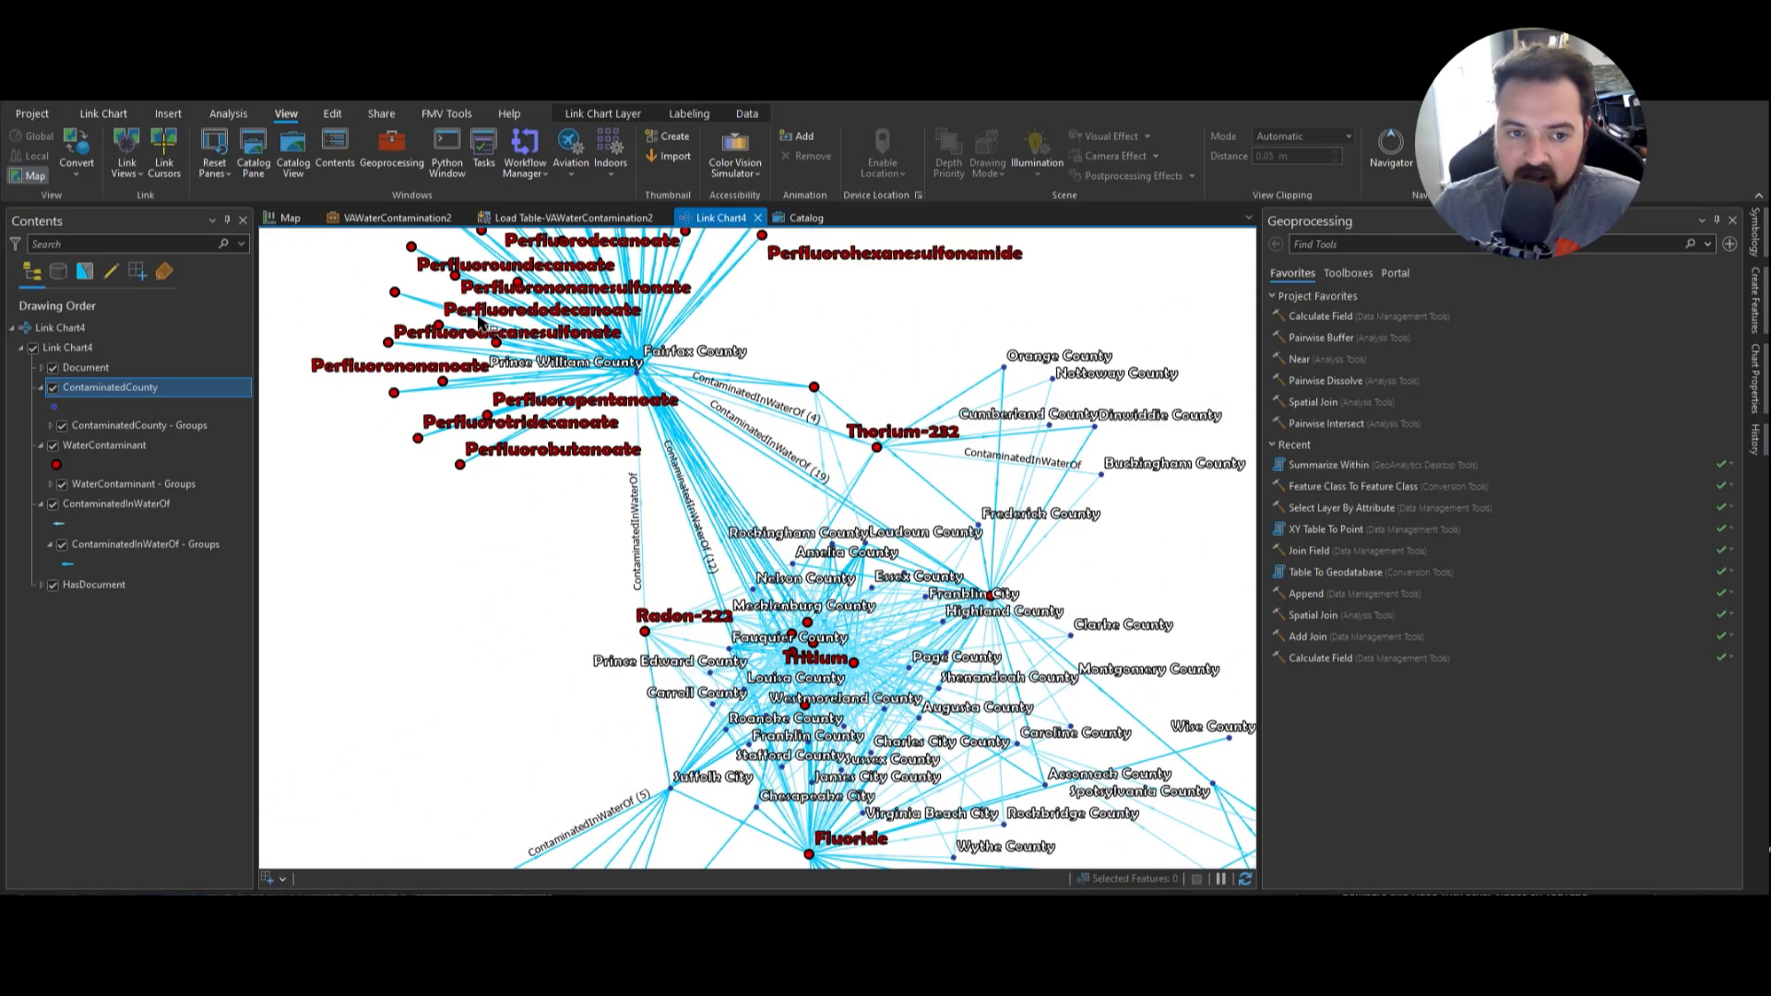
- Review the Virginia map's time settings and the layer options available for virginia_counties_features
{"action": "left_click", "coordinate": [290, 217]}
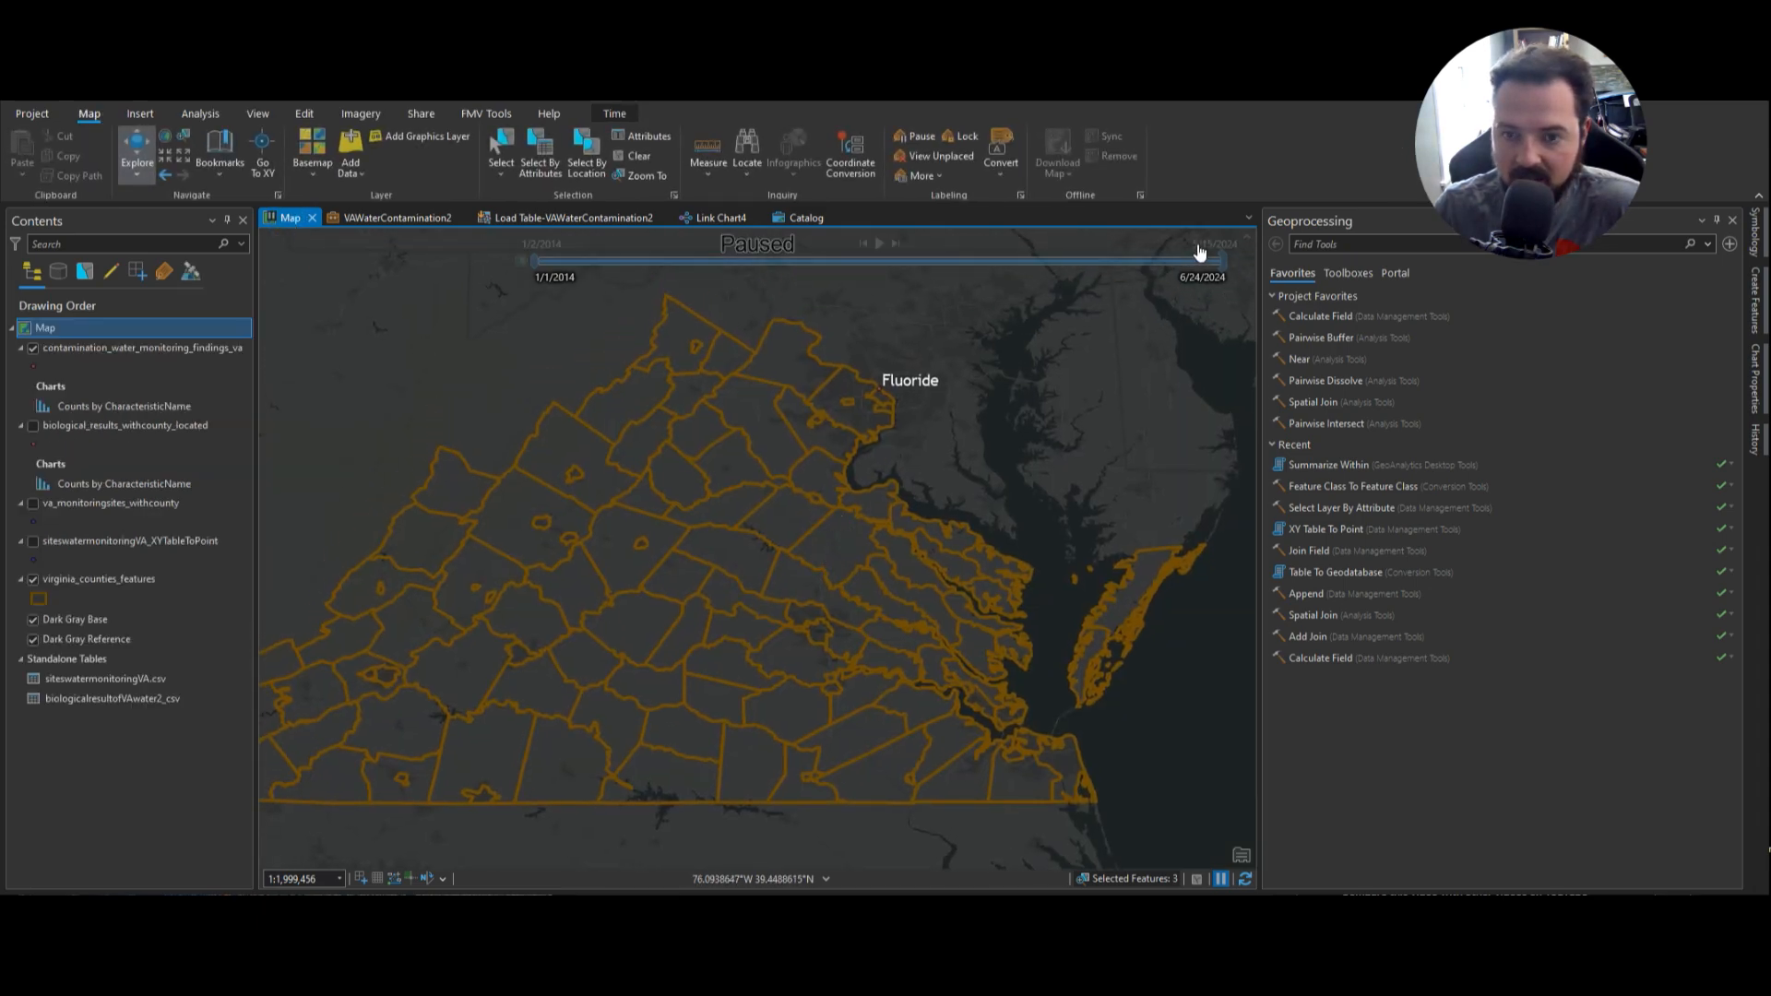
{"action": "left_click", "coordinate": [615, 114]}
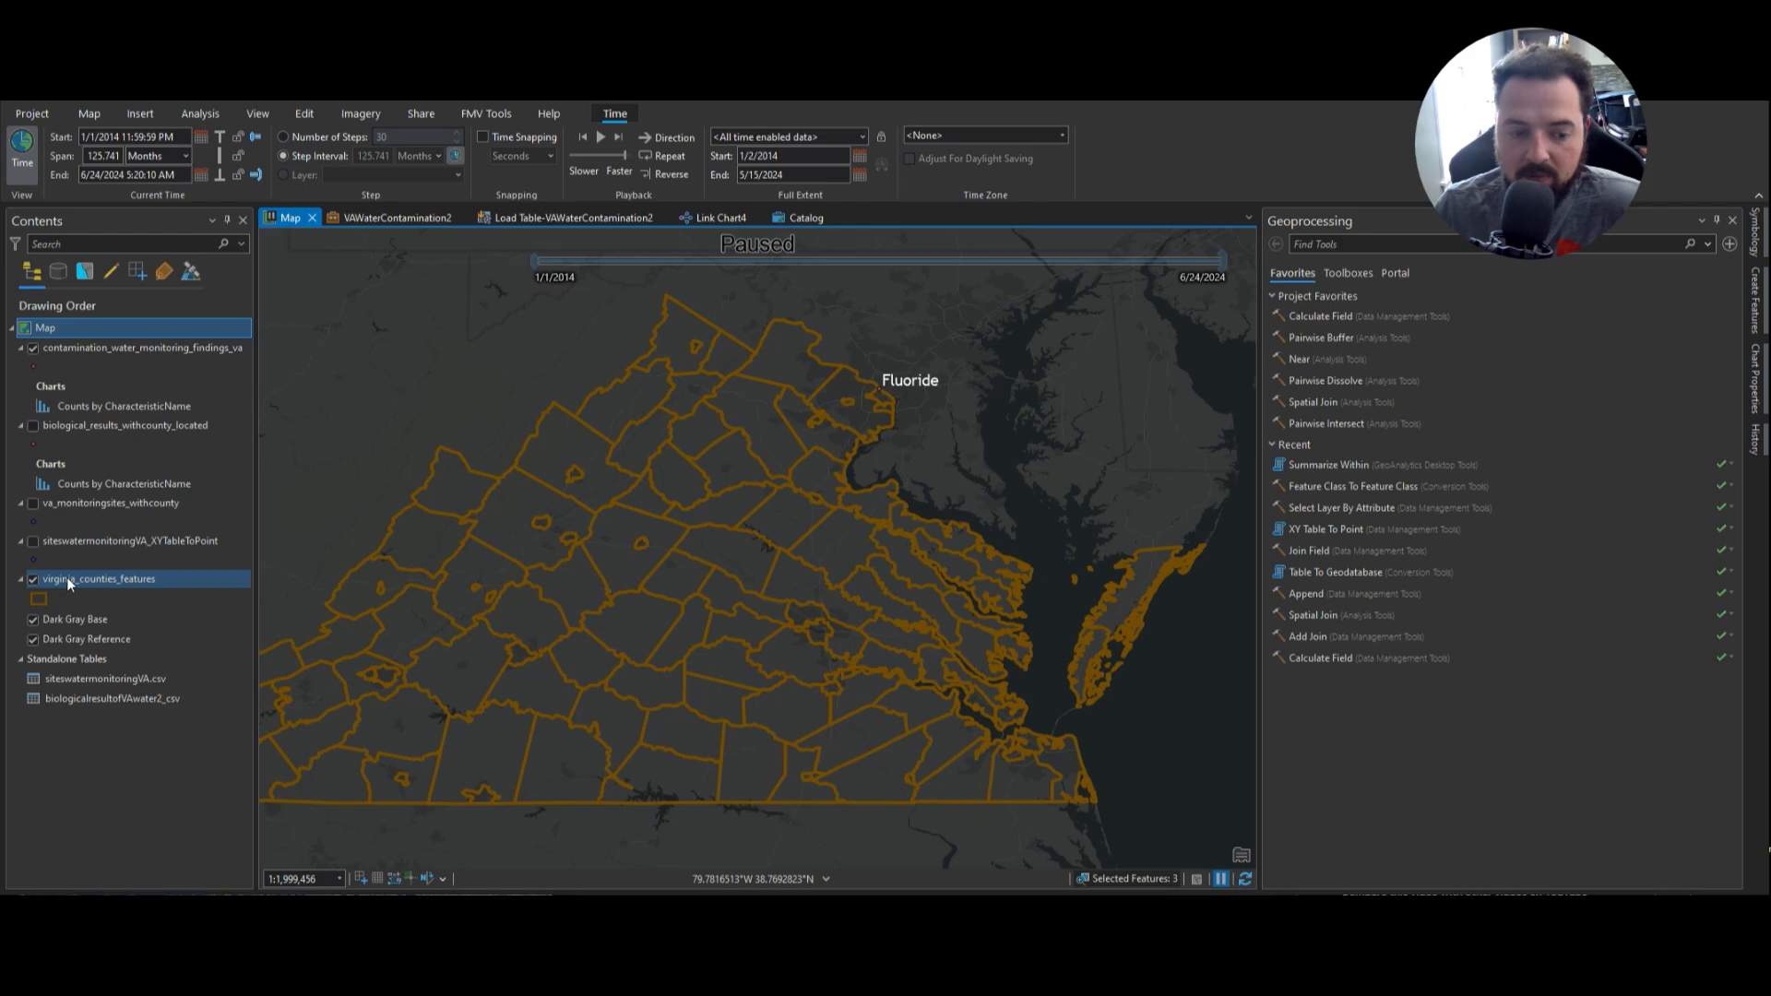
{"action": "left_click_drag", "start_coordinate": [463, 642], "coordinate": [490, 634]}
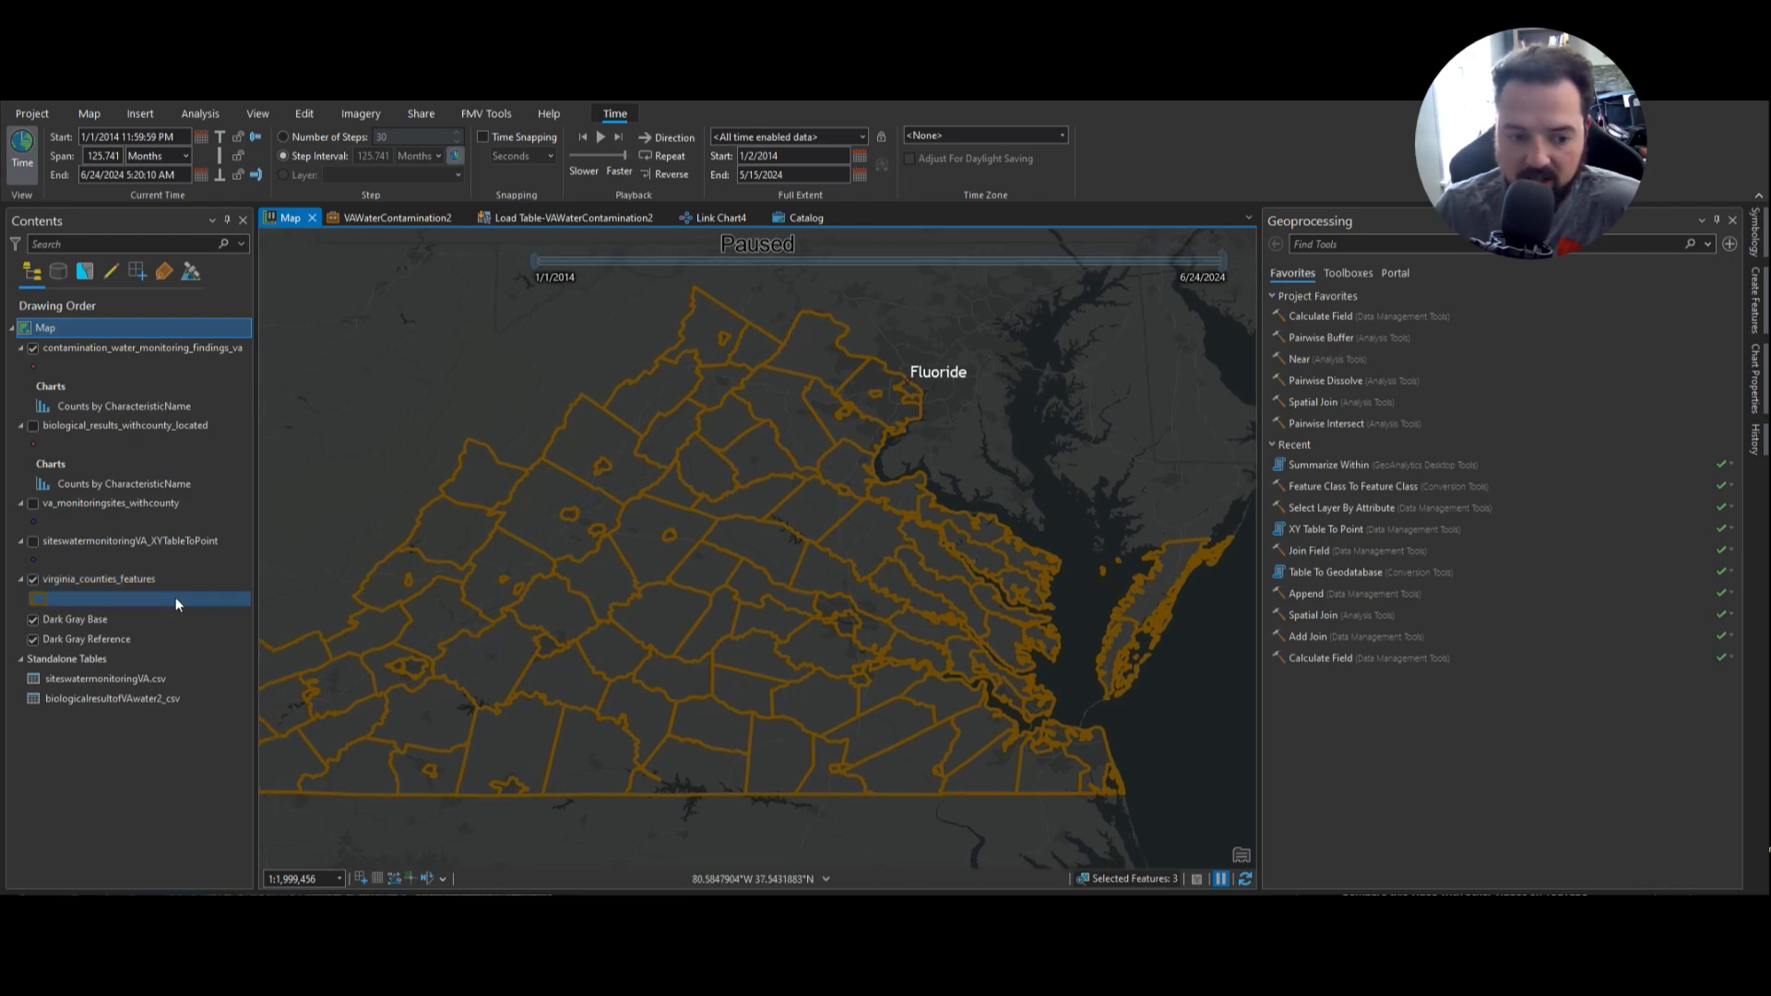
{"action": "left_click", "coordinate": [140, 581]}
{"action": "right_click", "coordinate": [140, 579]}
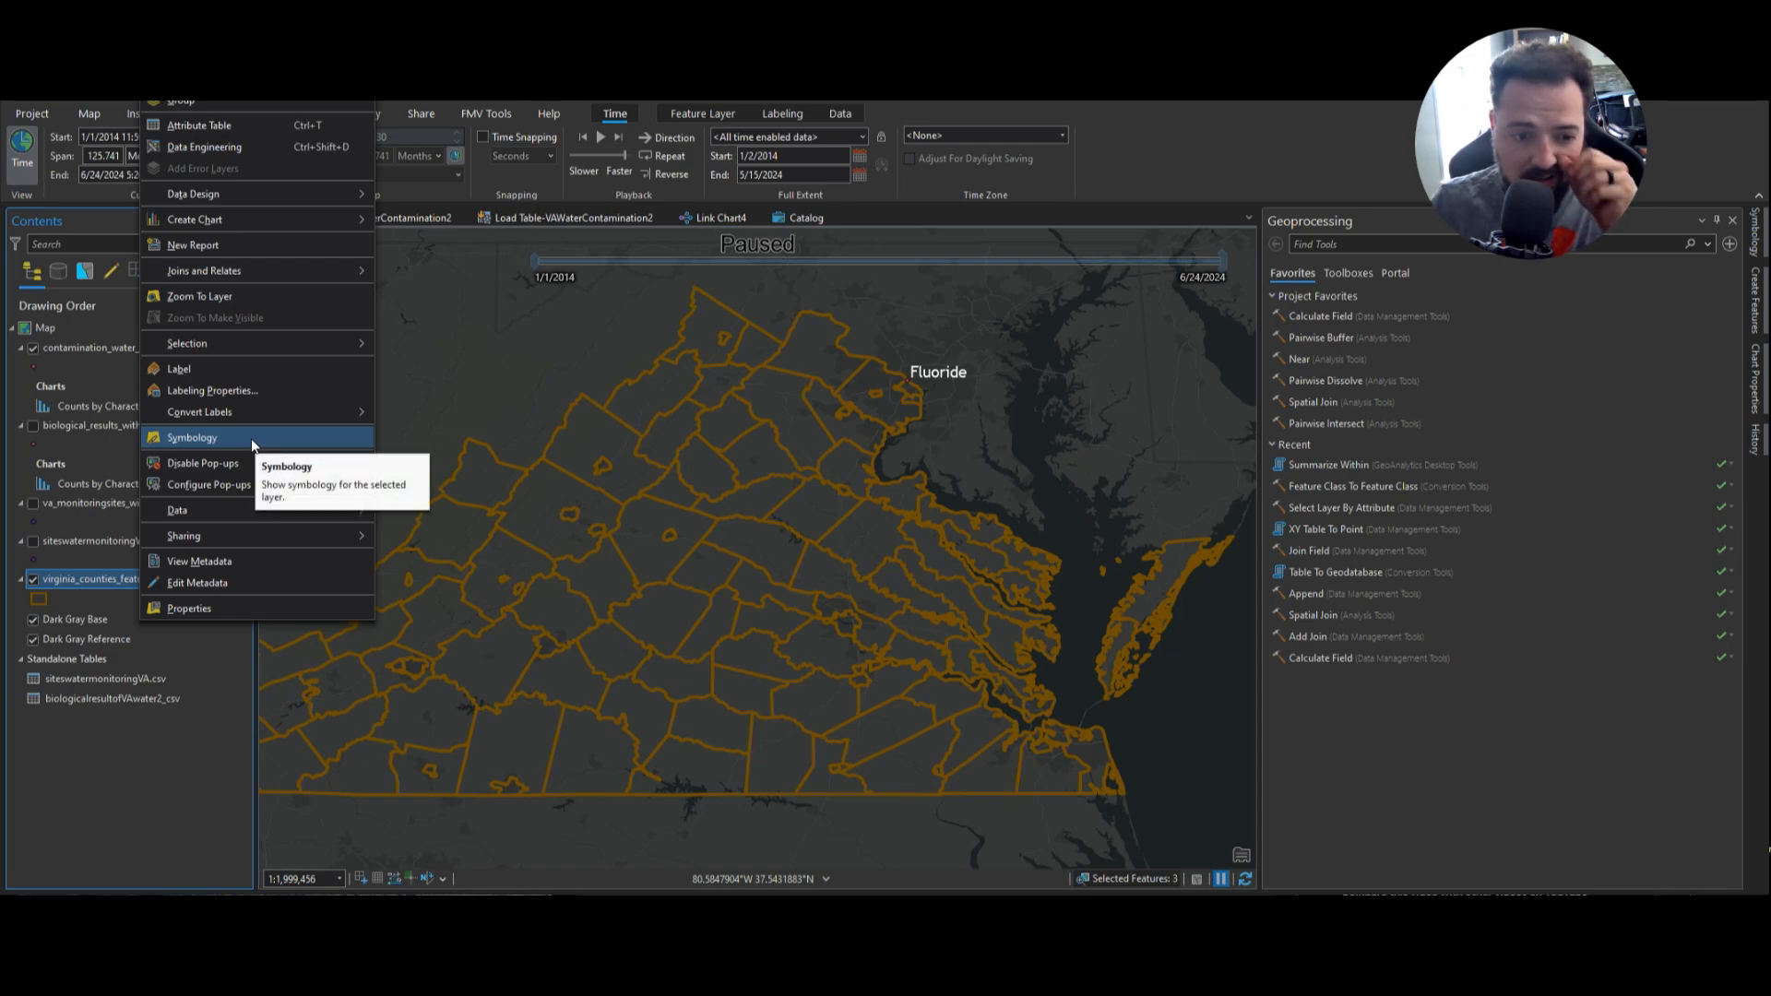
{"action": "left_click", "coordinate": [158, 784]}
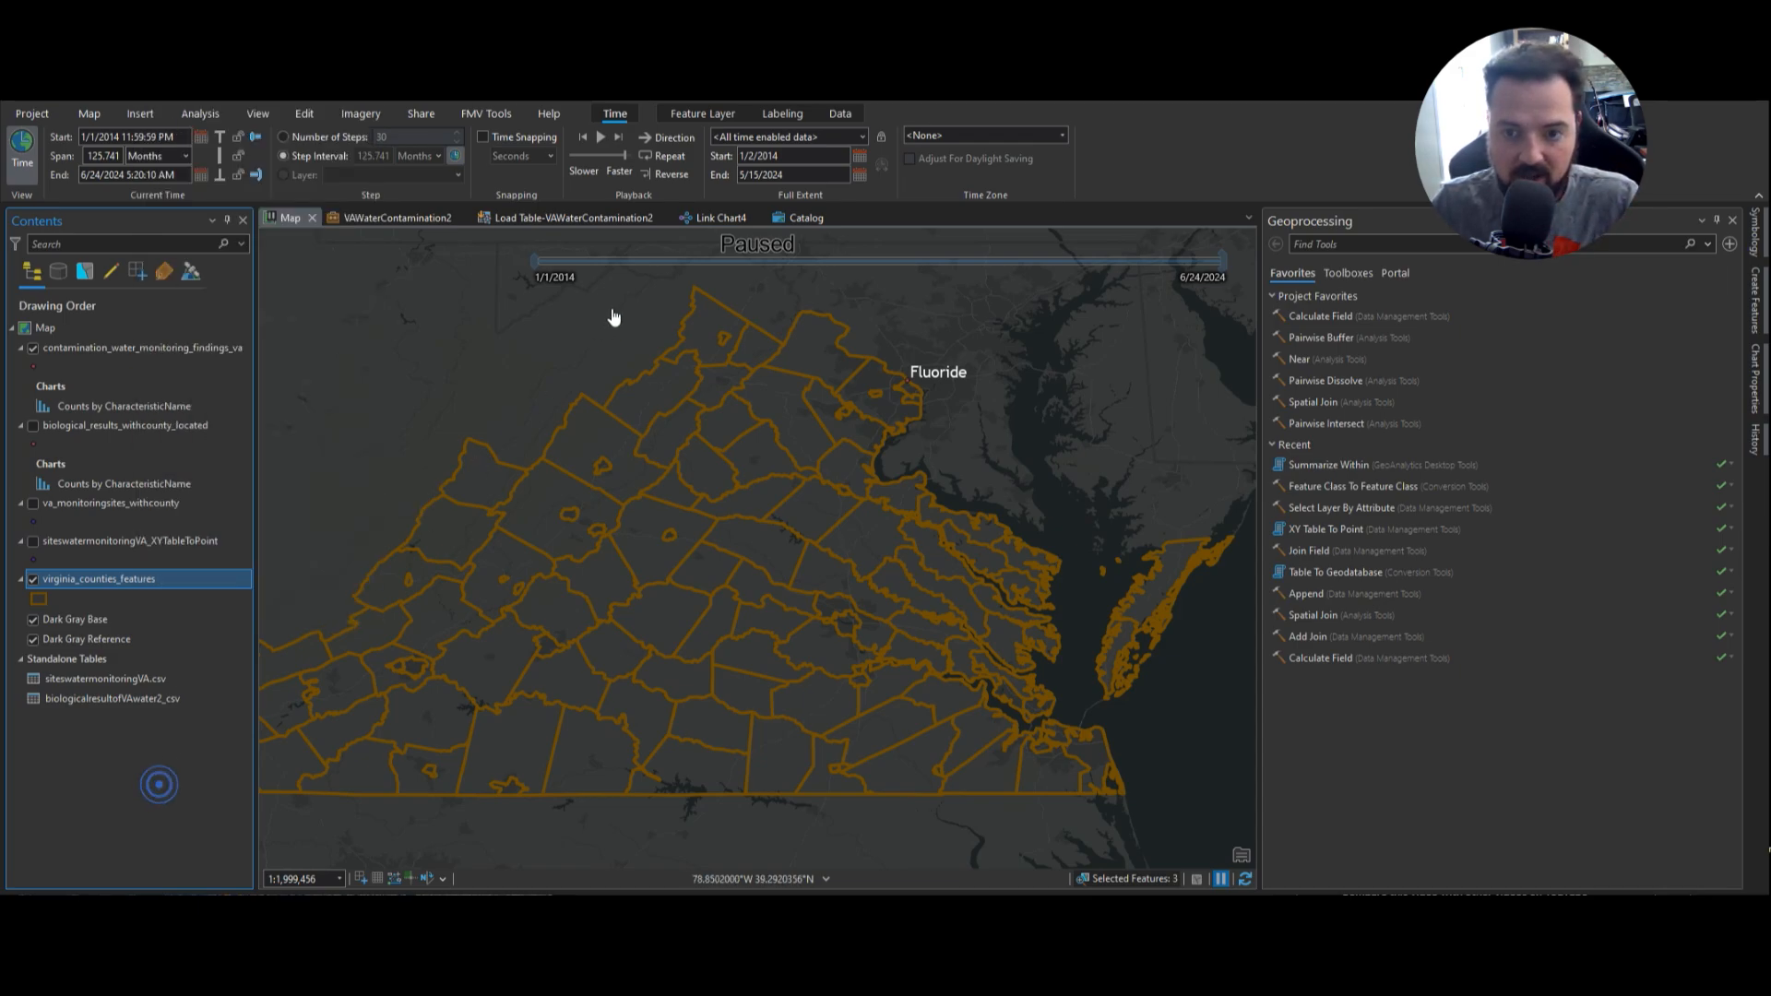
- Return to the link chart and review the layer options available for the WaterContaminant entities, including symbology
{"action": "left_click", "coordinate": [716, 219]}
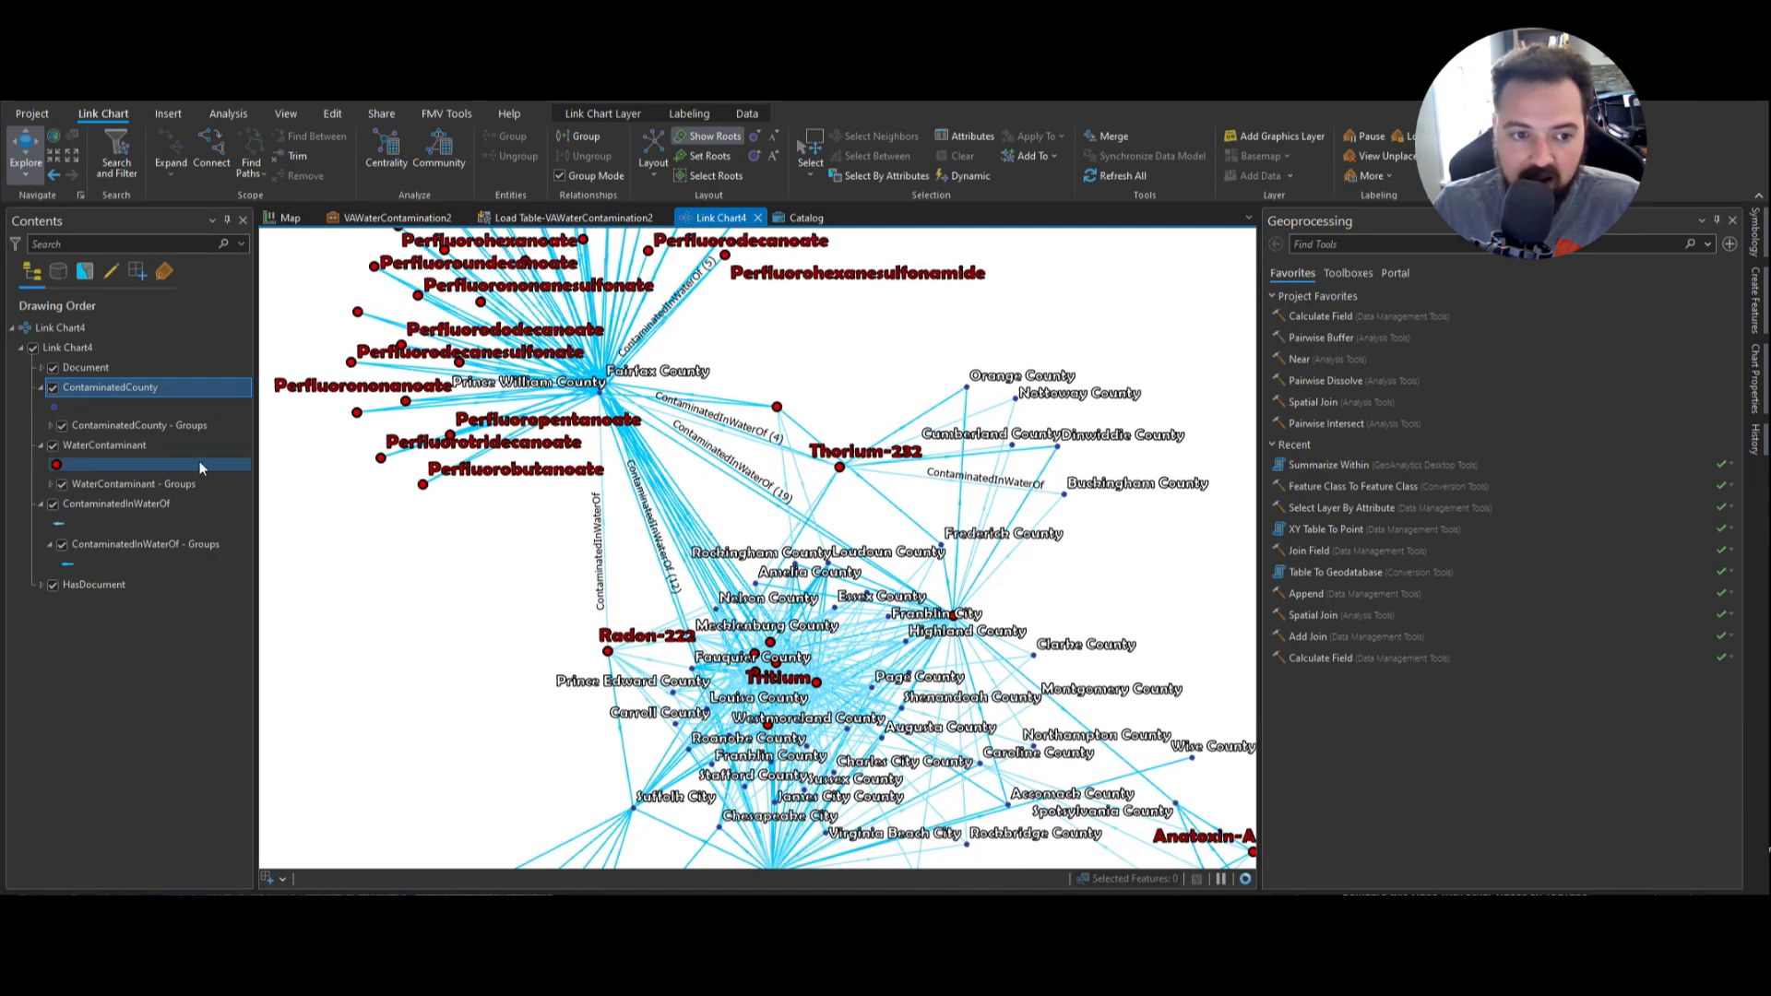
{"action": "right_click", "coordinate": [122, 444]}
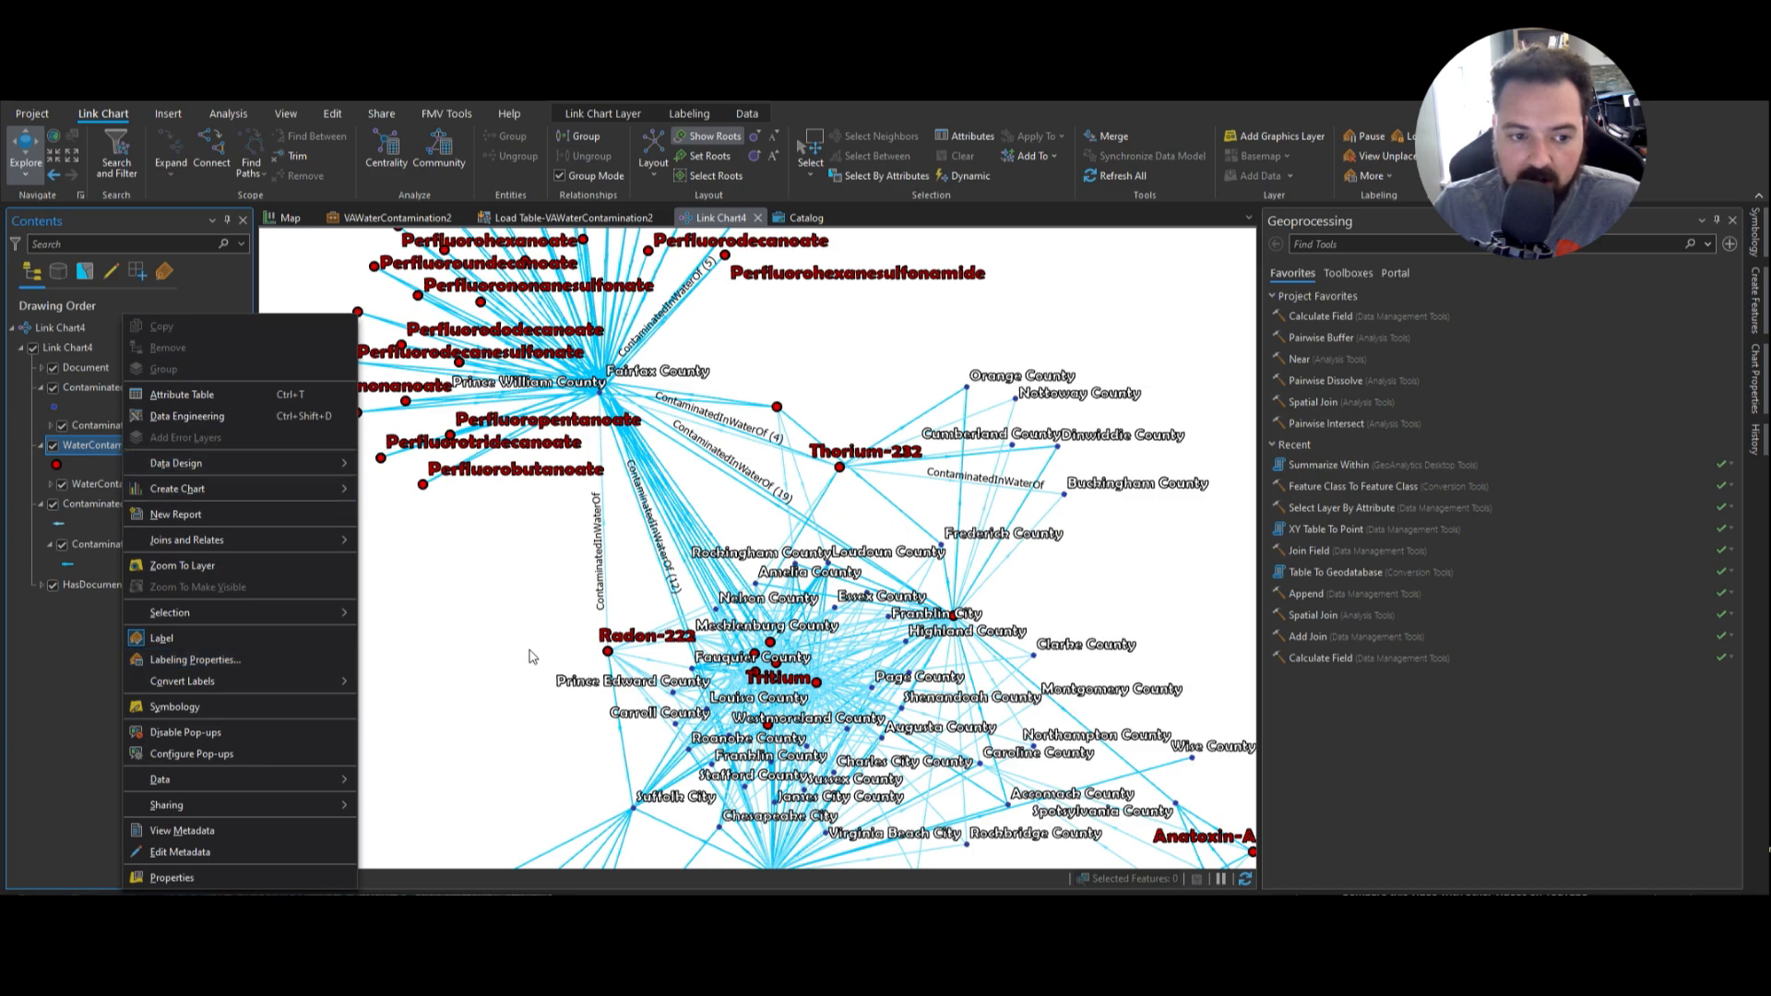
{"action": "left_click", "coordinate": [444, 592]}
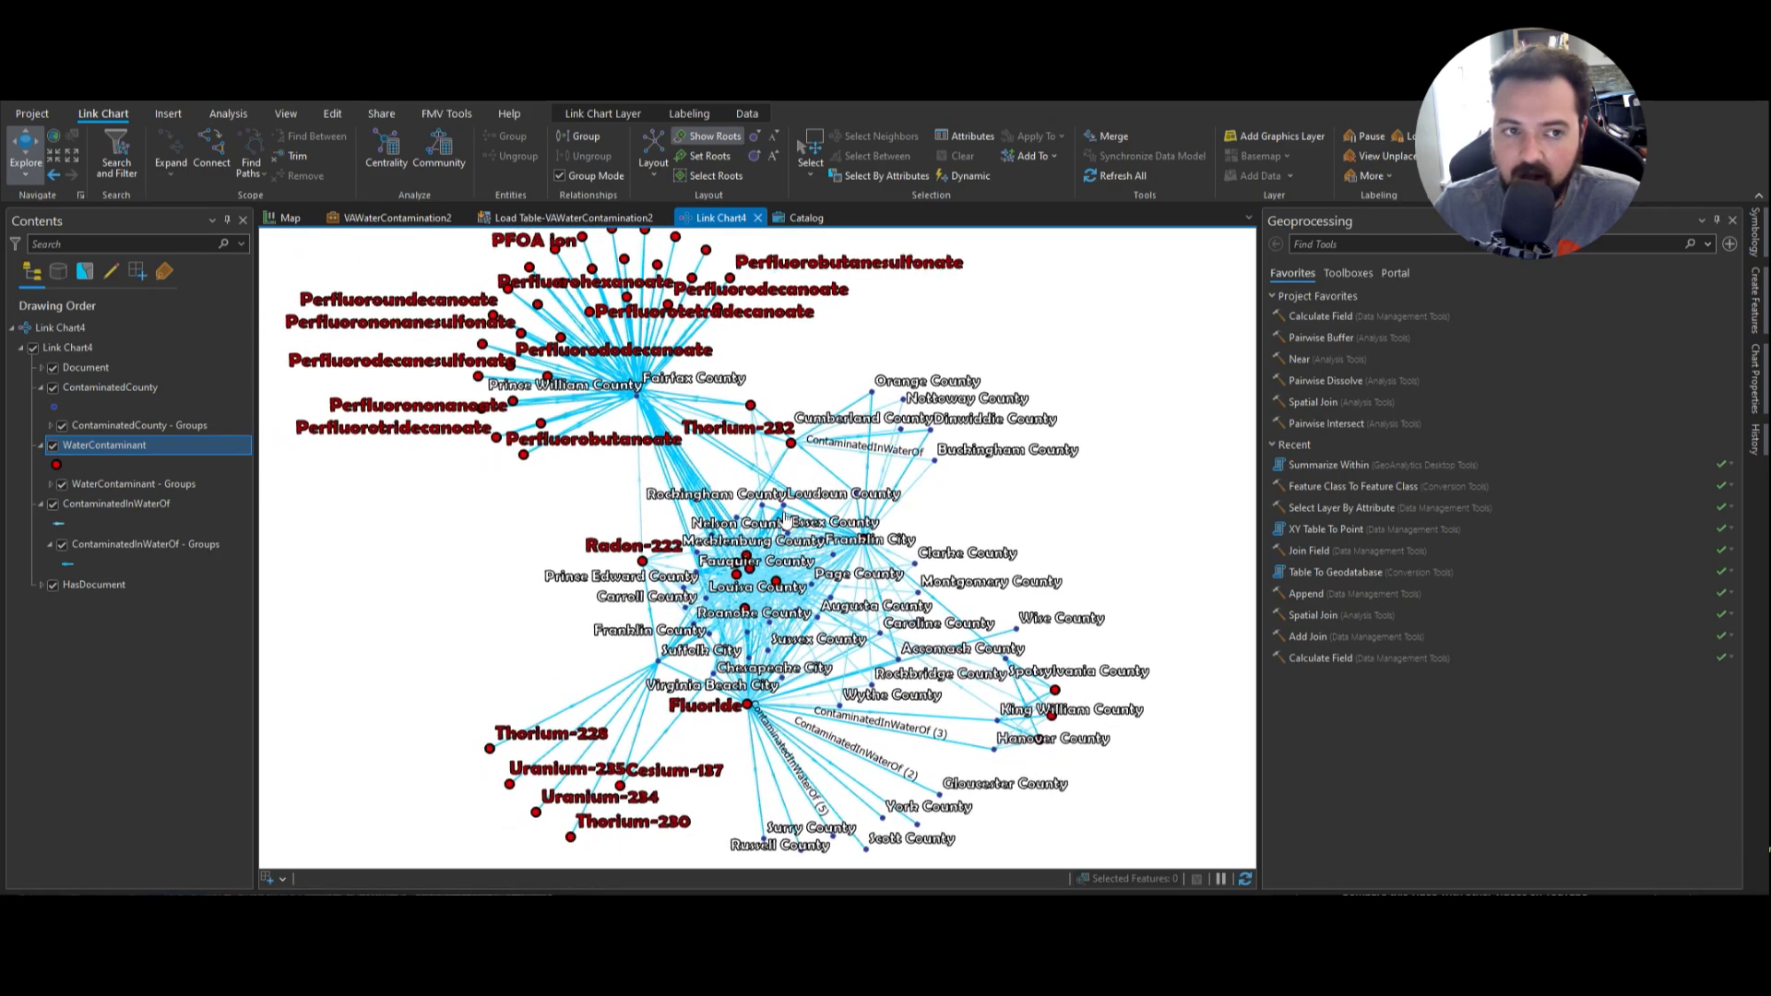
{"action": "right_click", "coordinate": [96, 451]}
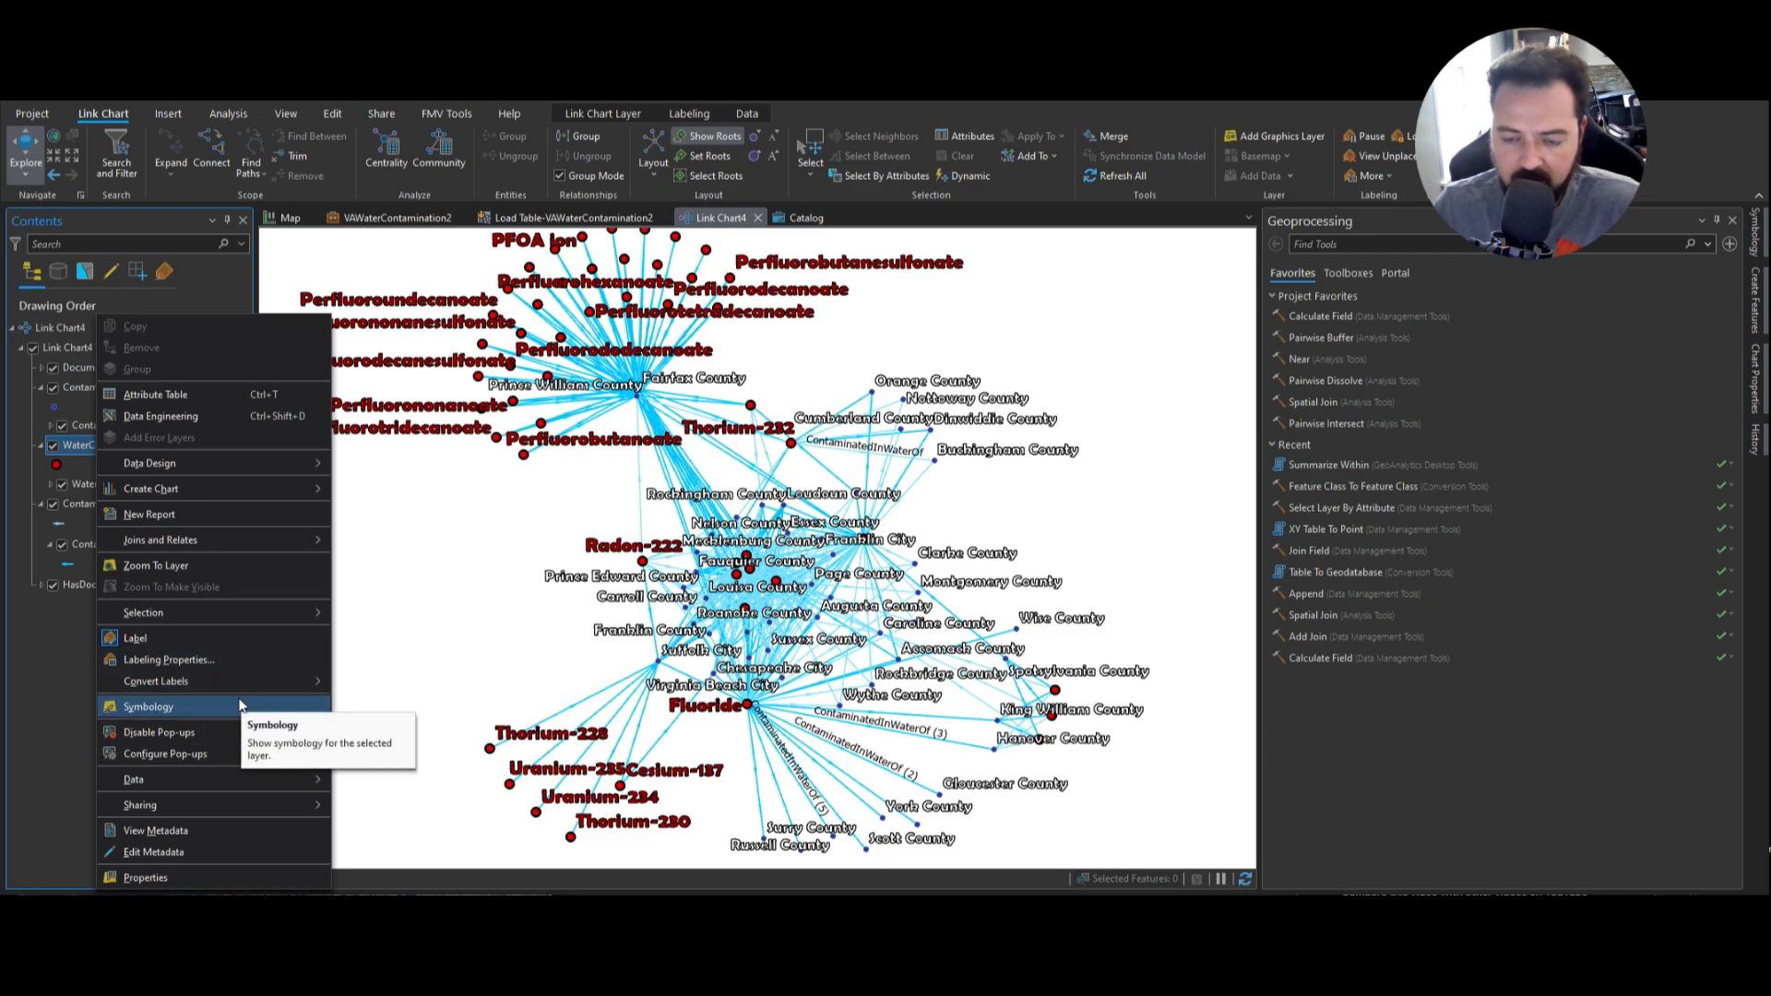
{"action": "left_click", "coordinate": [483, 566]}
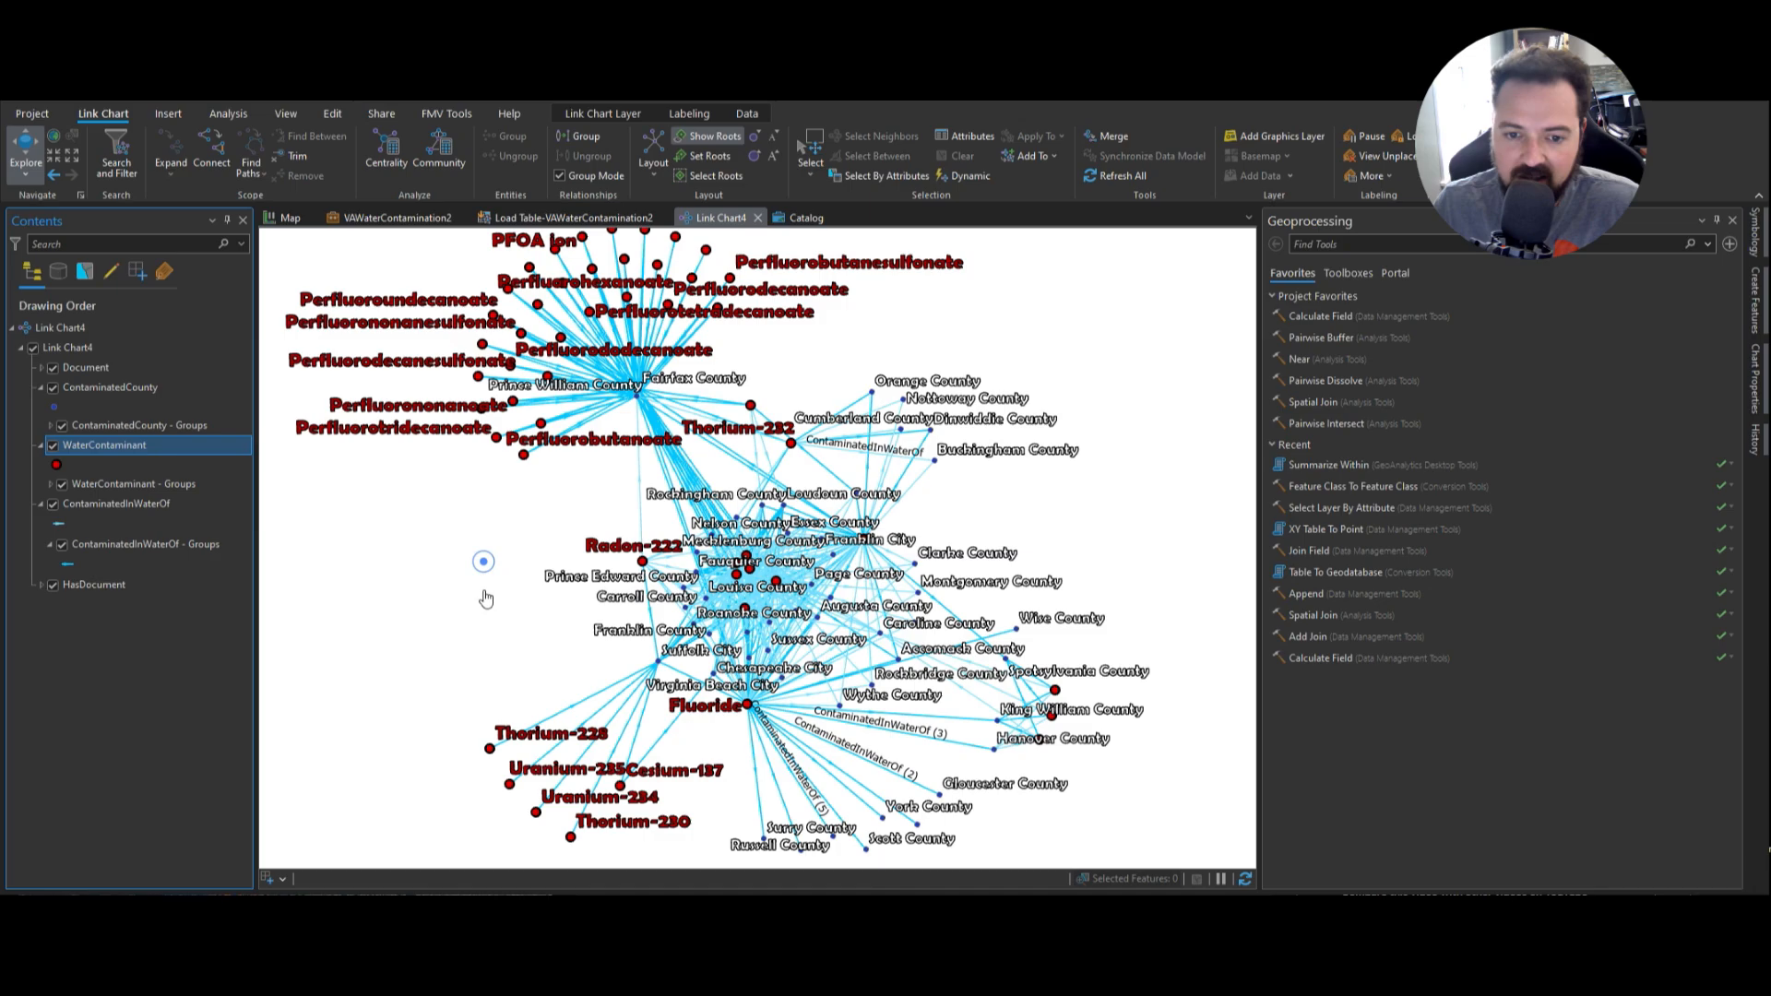
{"action": "mouse_move", "coordinate": [472, 579]}
{"action": "left_mouse_down"}
{"action": "mouse_move", "coordinate": [443, 641]}
{"action": "mouse_move", "coordinate": [486, 601]}
{"action": "mouse_move", "coordinate": [455, 584]}
{"action": "left_mouse_up"}
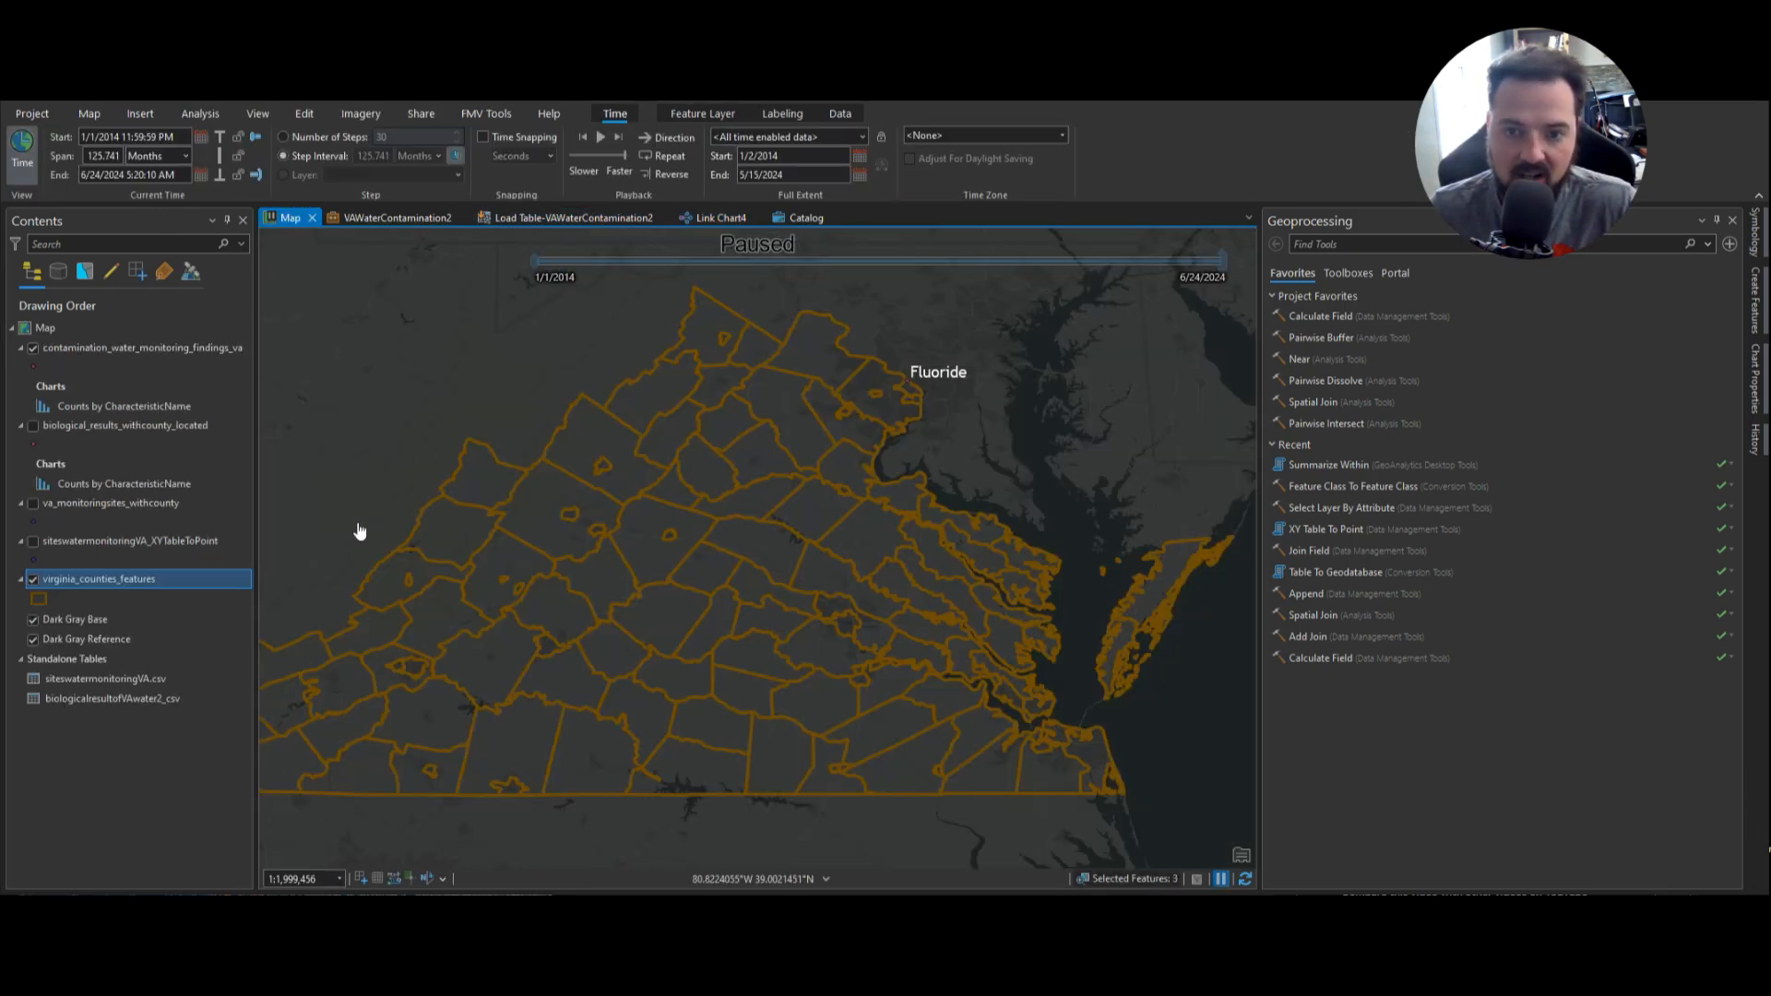
- Examine the overall link chart structure, from the outer contaminant clusters to the densely connected counties in the middle
{"action": "left_click", "coordinate": [707, 220]}
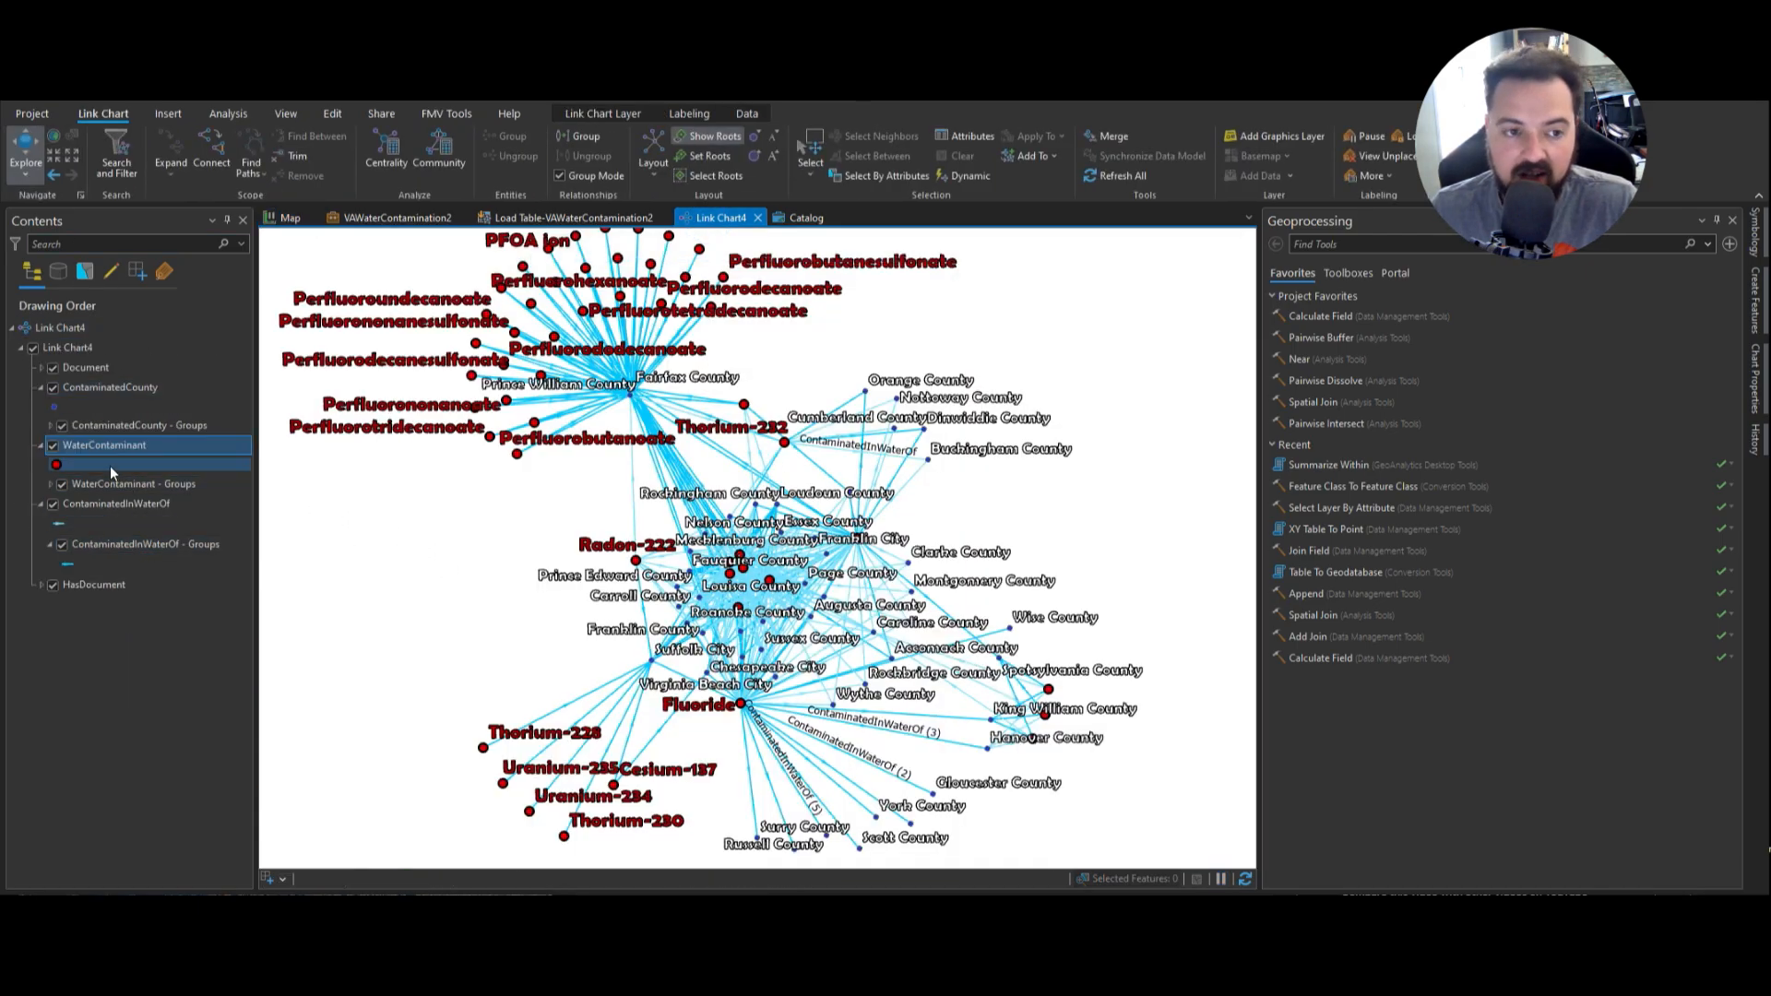
{"action": "scroll", "coordinate": [467, 646], "scroll_direction": "down", "scroll_amount": 3}
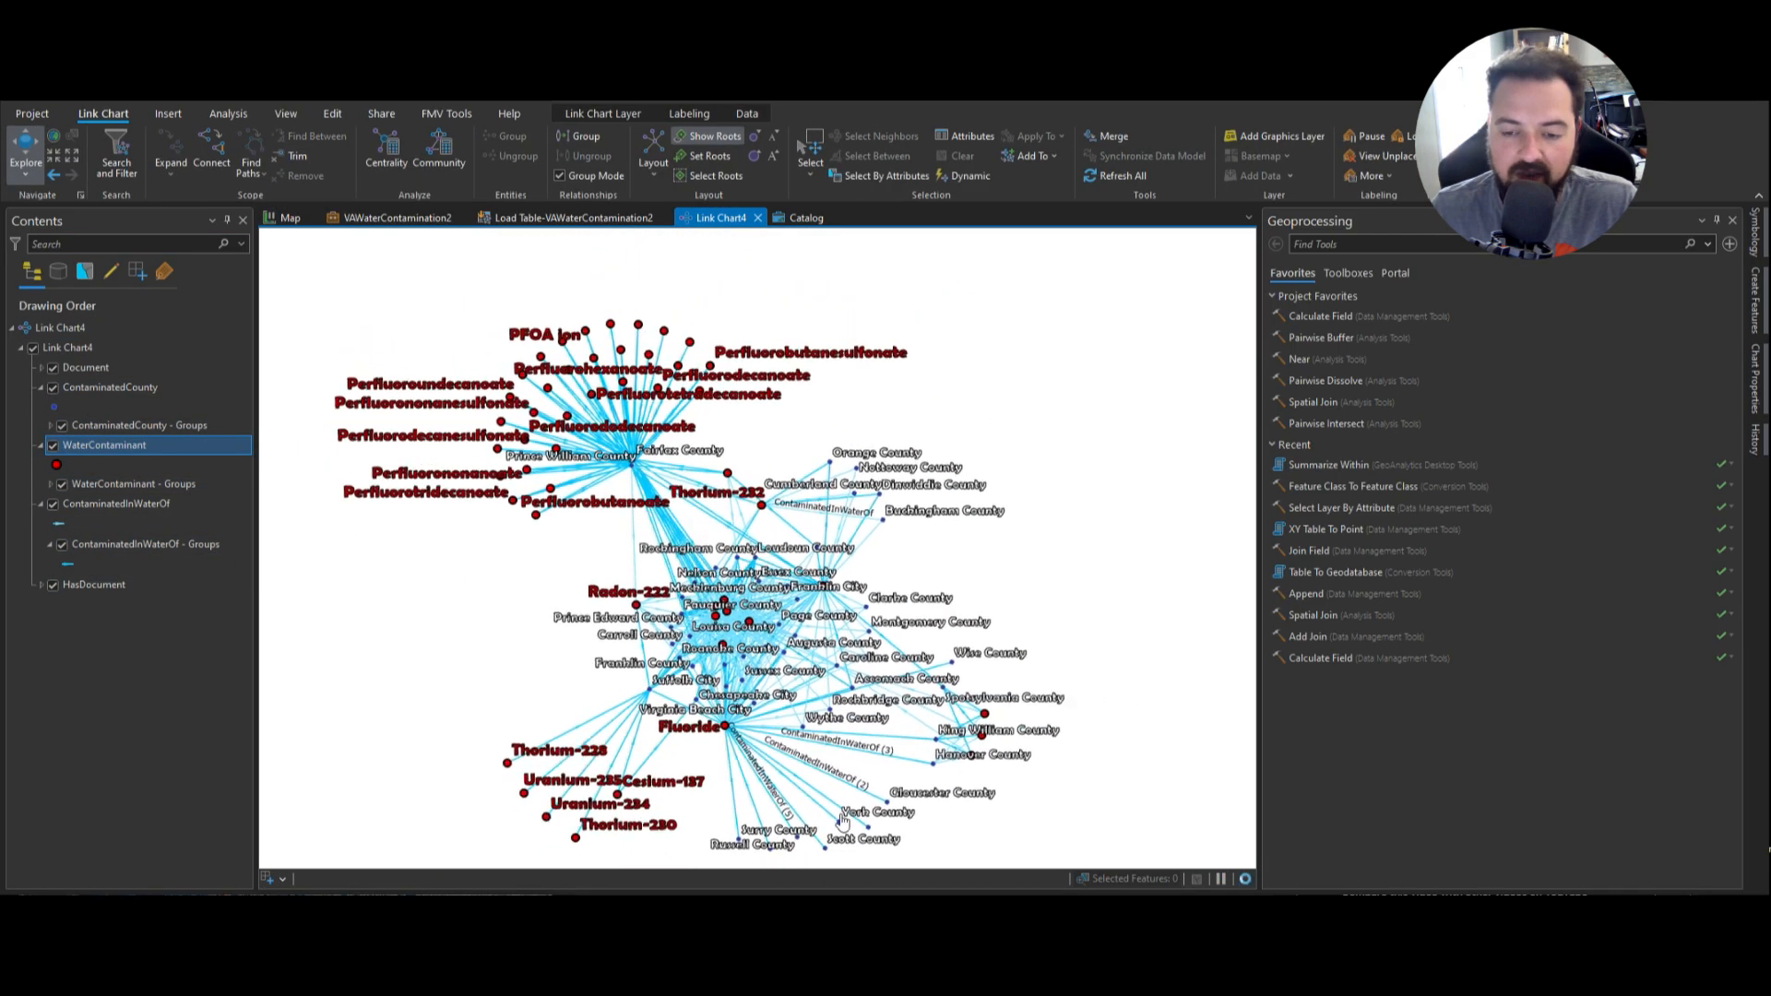
{"action": "scroll", "coordinate": [358, 545], "scroll_direction": "up", "scroll_amount": 5}
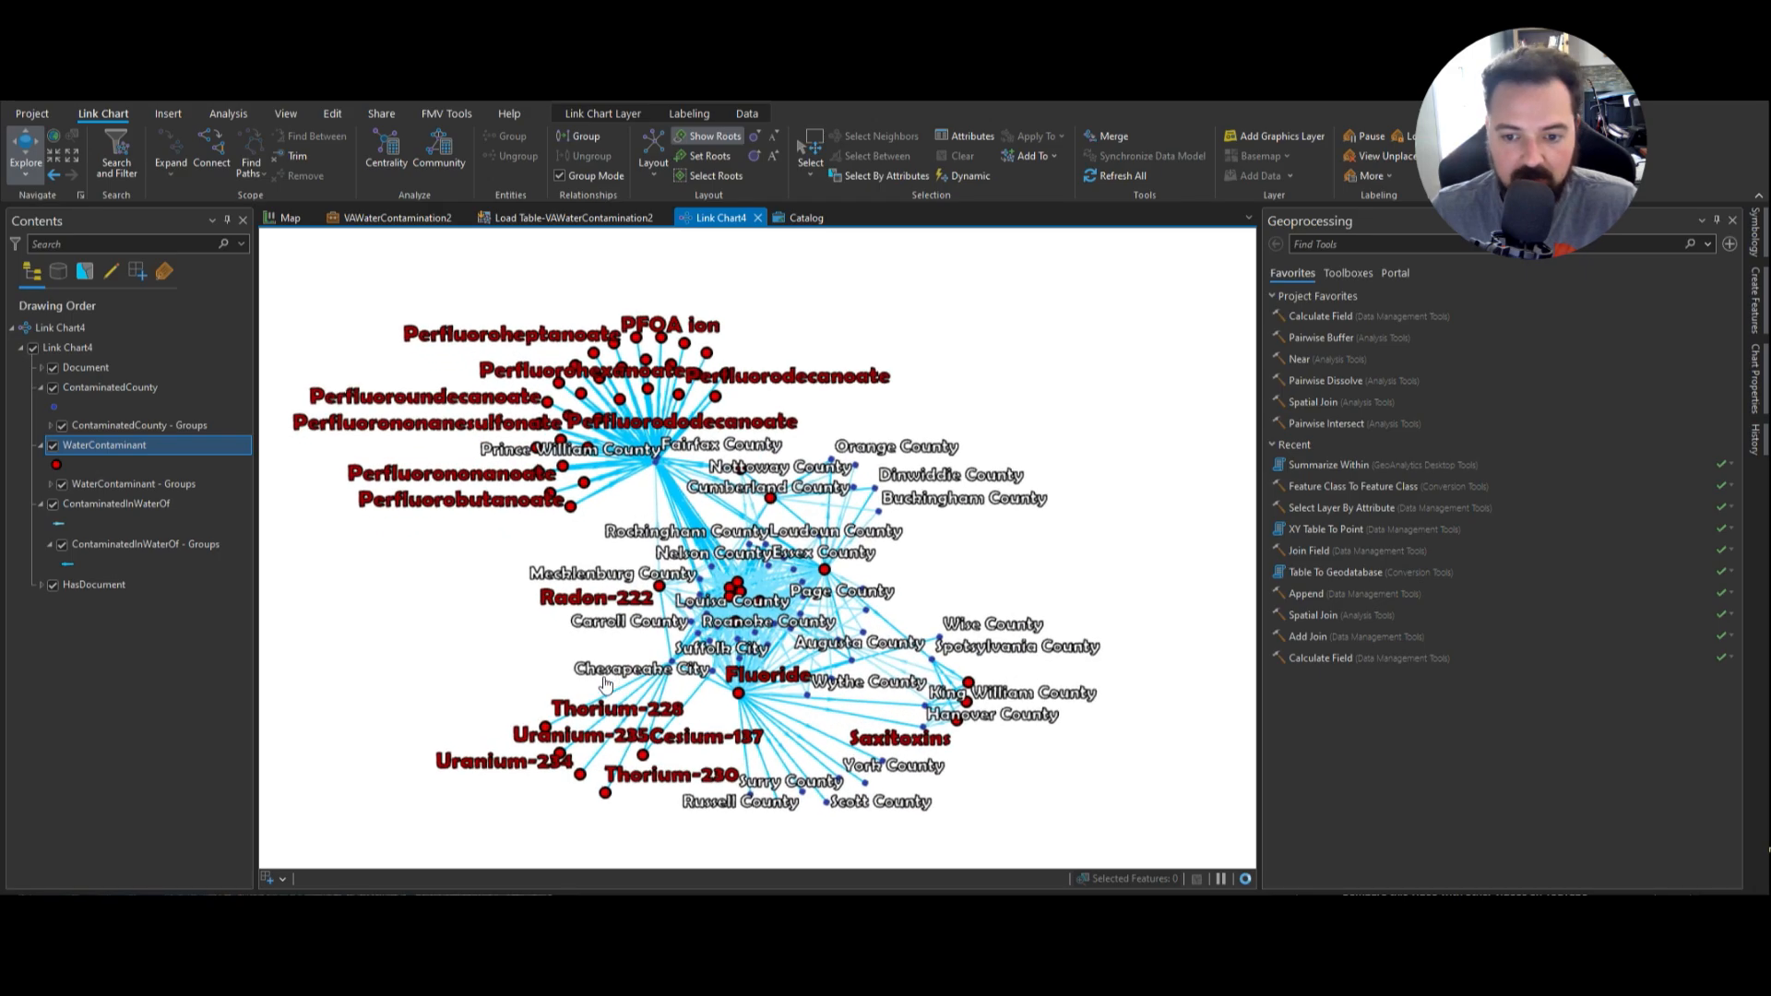
{"action": "scroll", "coordinate": [494, 588], "scroll_direction": "down", "scroll_amount": 2}
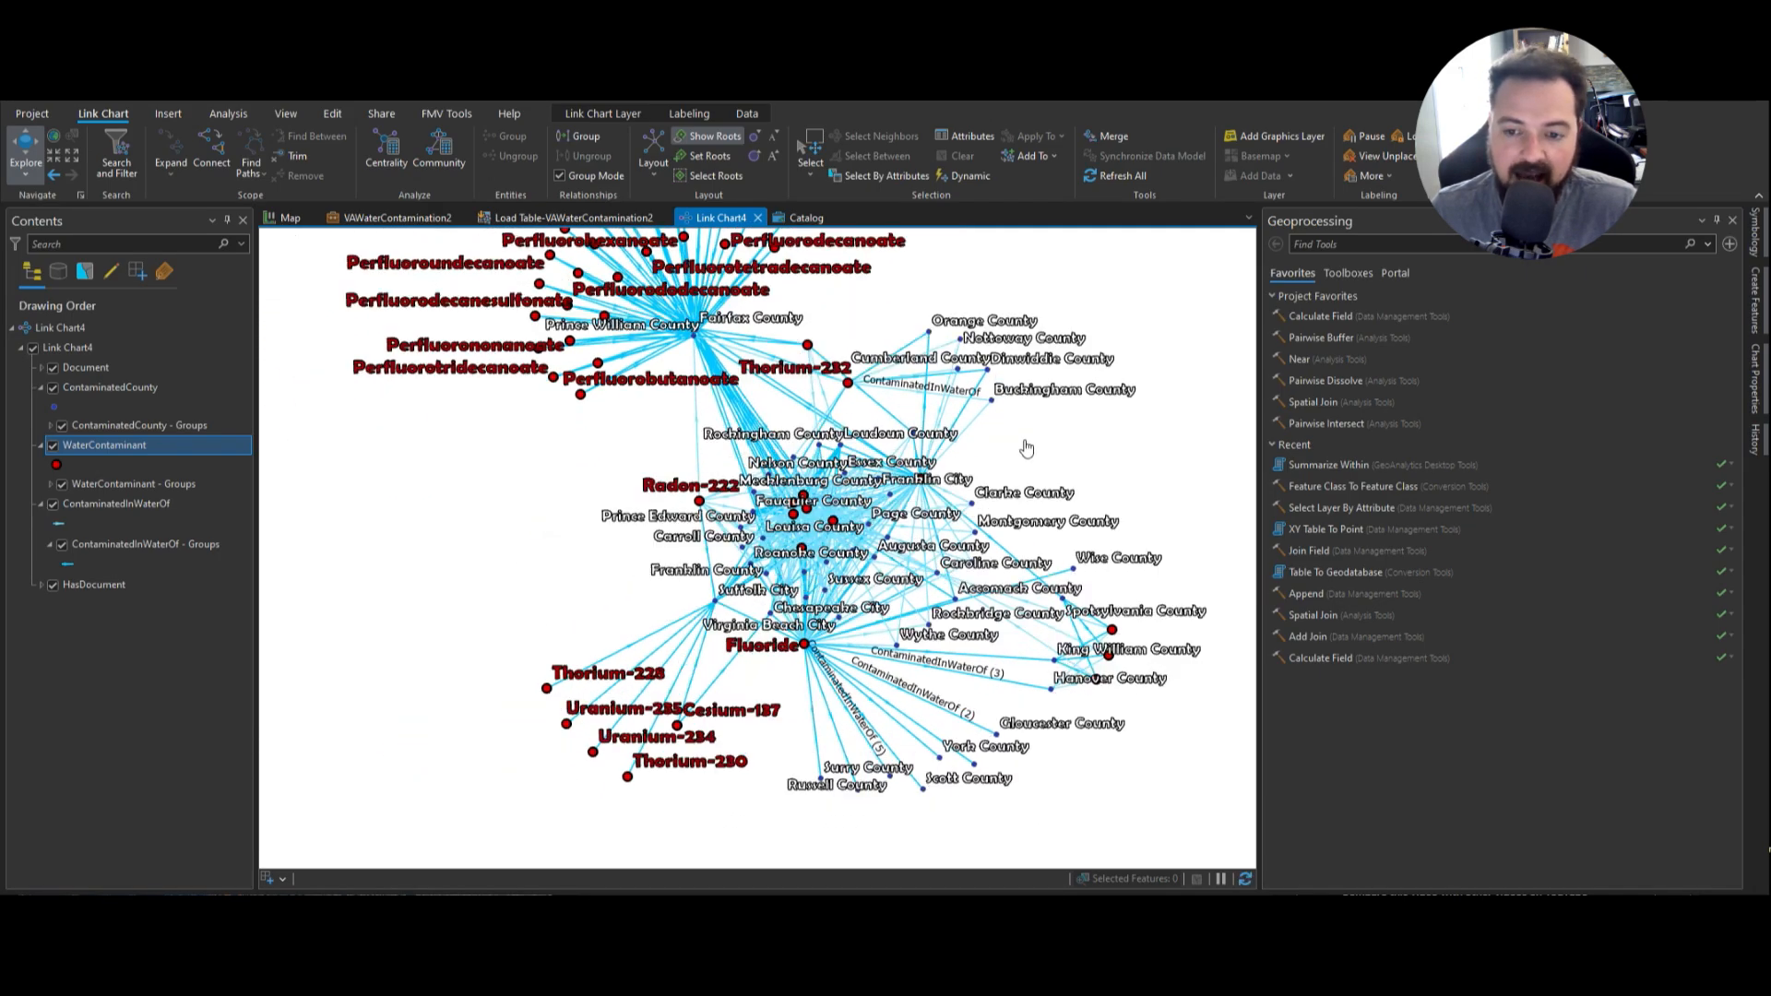
{"action": "left_click_drag", "start_coordinate": [1060, 420], "coordinate": [996, 448]}
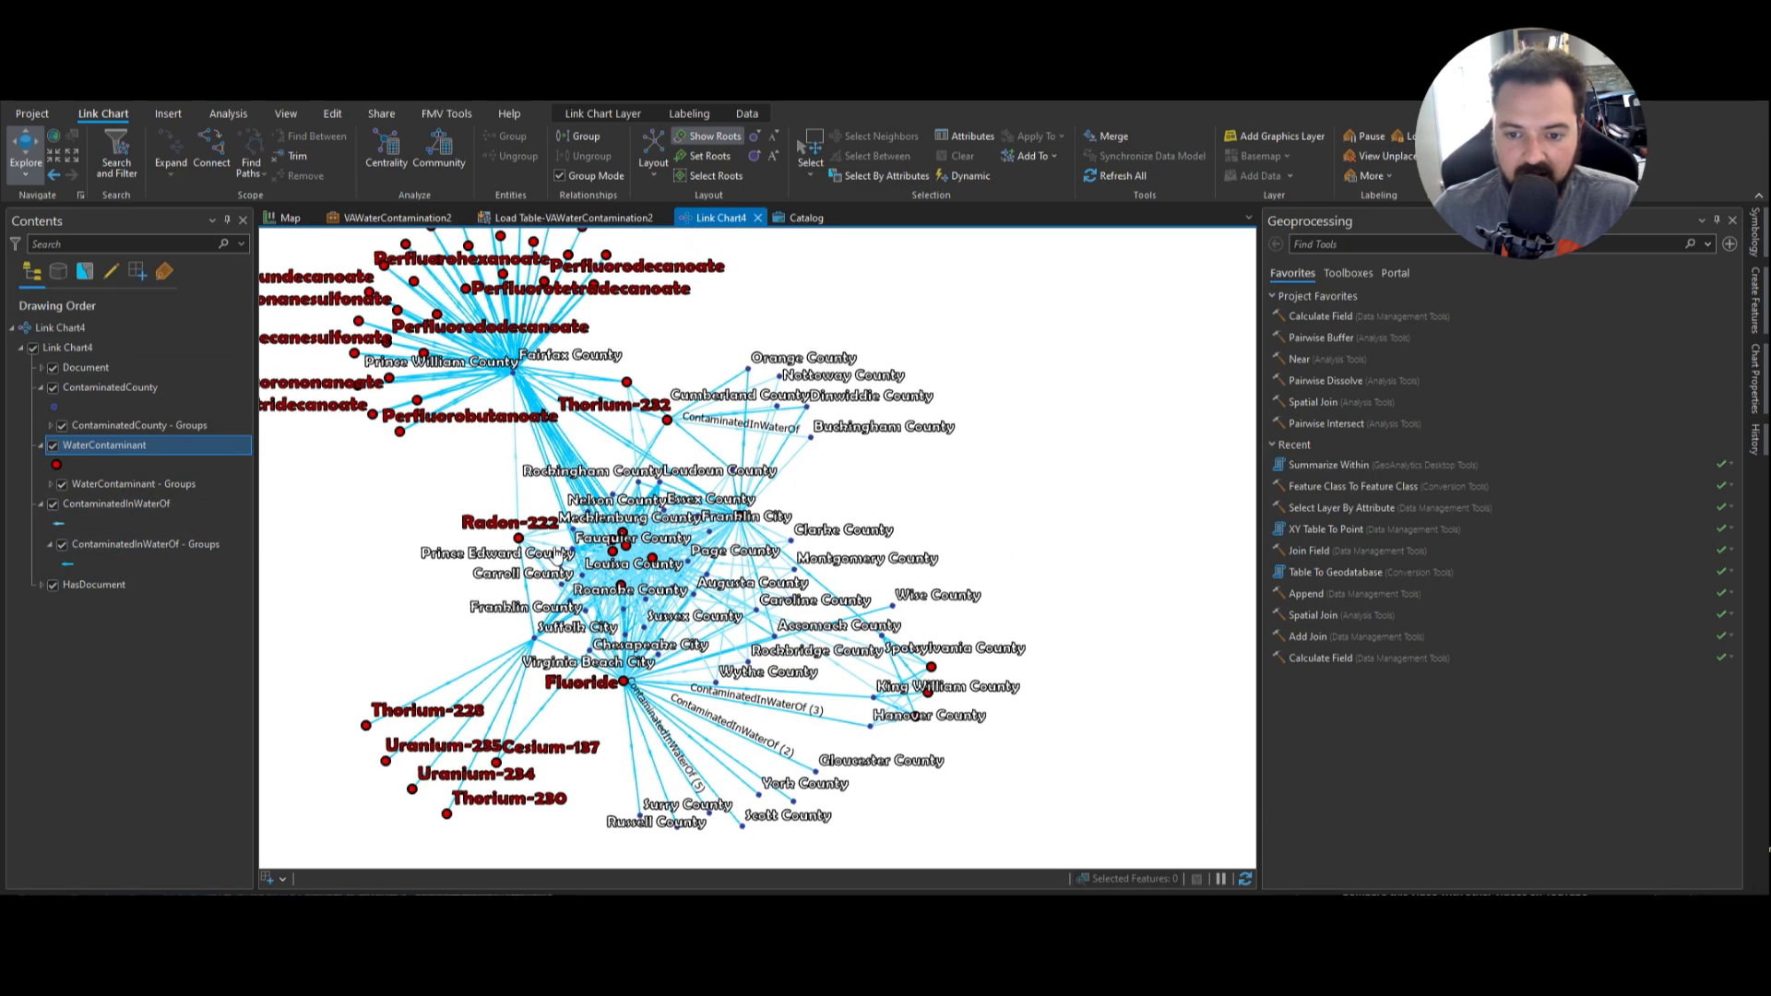
{"action": "scroll", "coordinate": [709, 489], "scroll_direction": "up", "scroll_amount": 10}
{"action": "scroll", "coordinate": [709, 488], "scroll_direction": "down", "scroll_amount": 10}
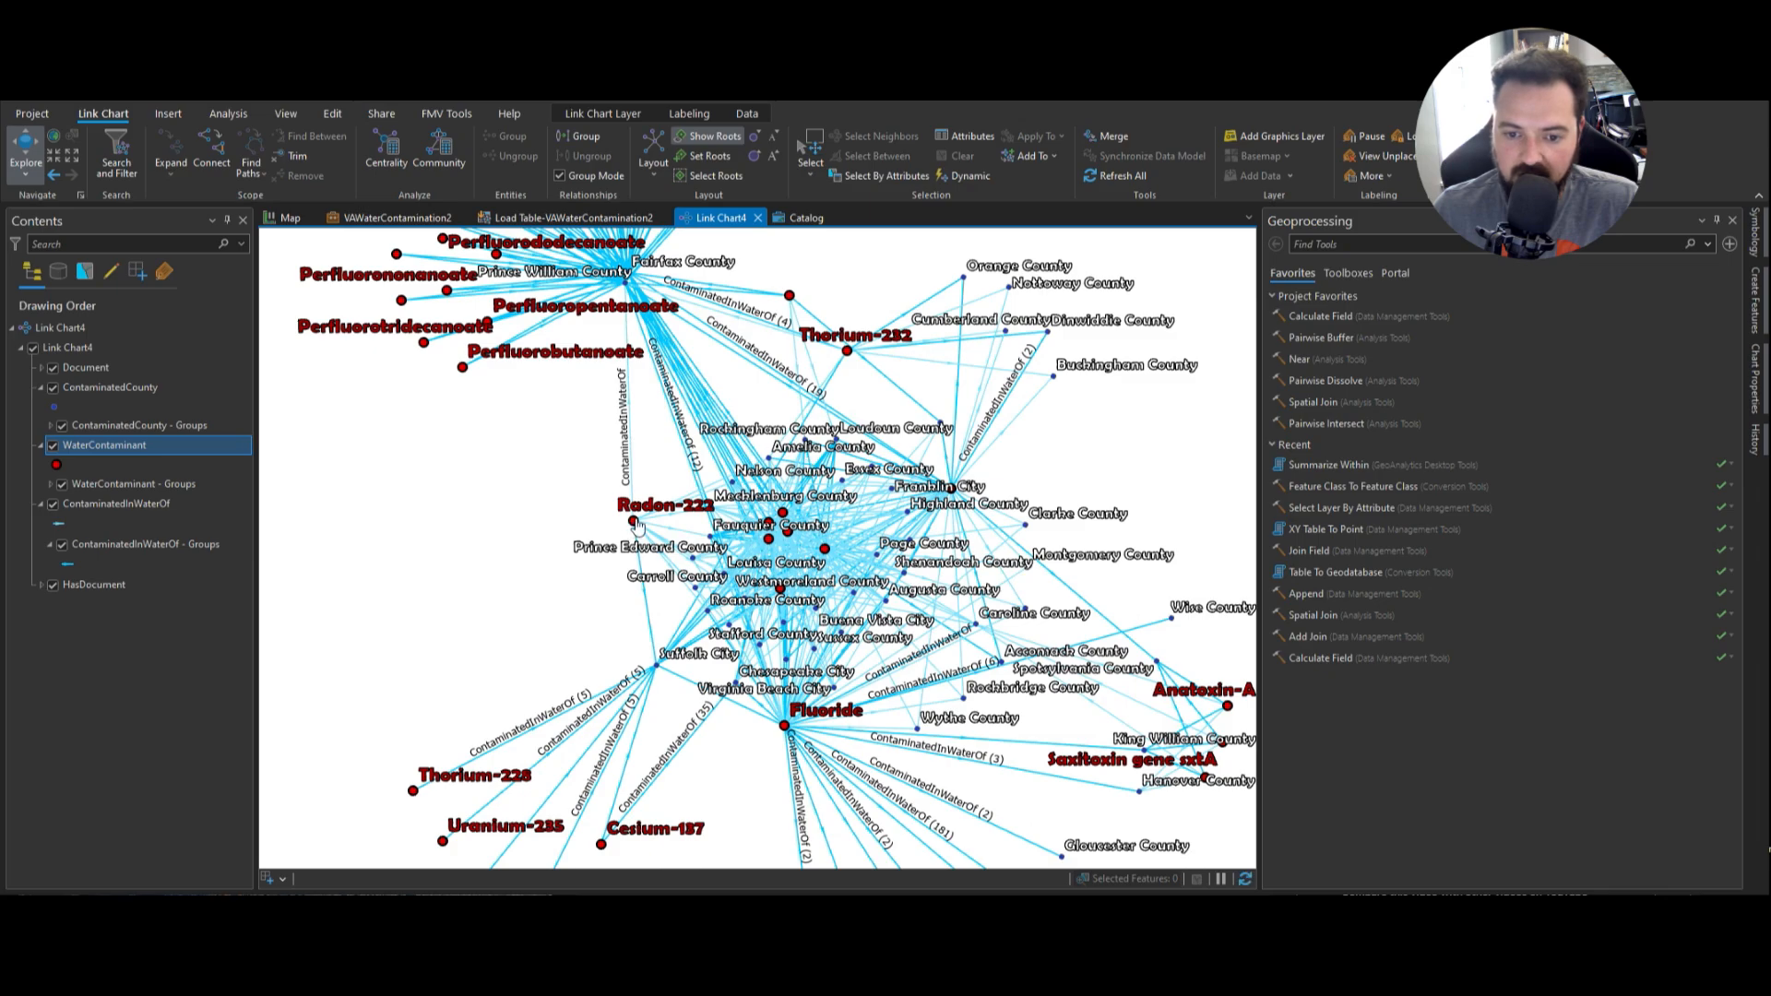
- Inspect the pop-up details of the Radon-222 contaminant and its nearby ContaminatedInWaterOf links, and close each pop-up
{"action": "left_click", "coordinate": [635, 523]}
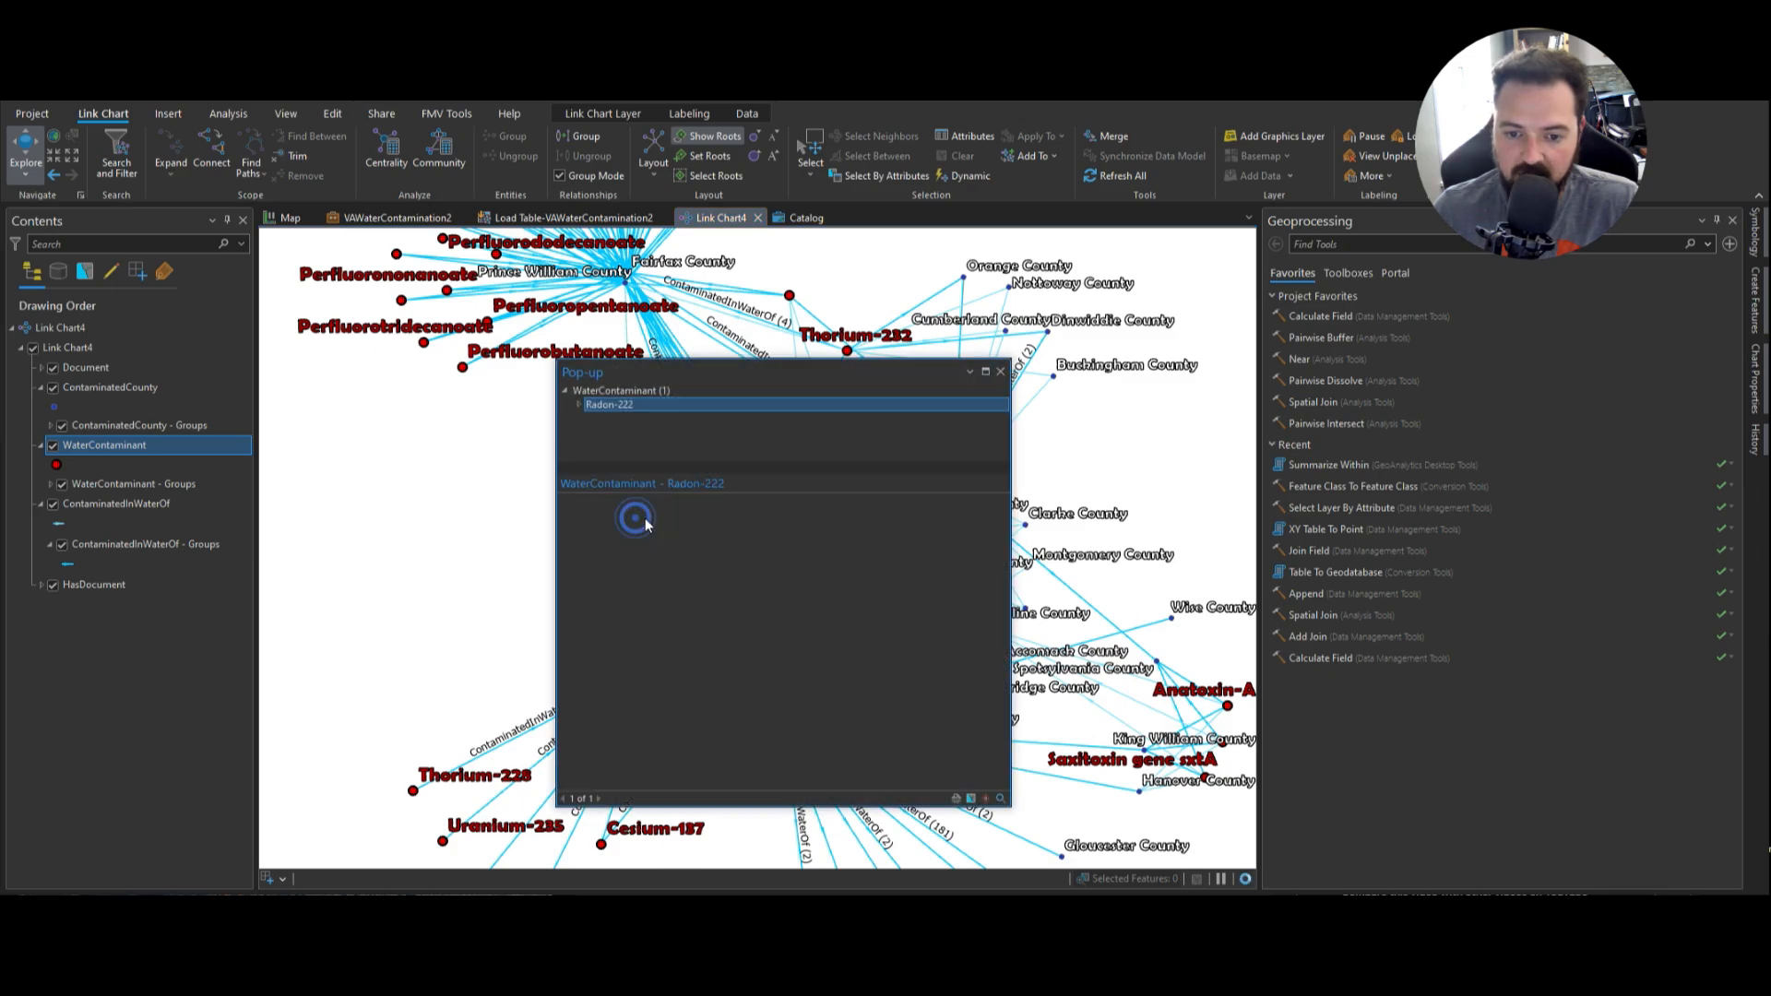
{"action": "left_click", "coordinate": [999, 374]}
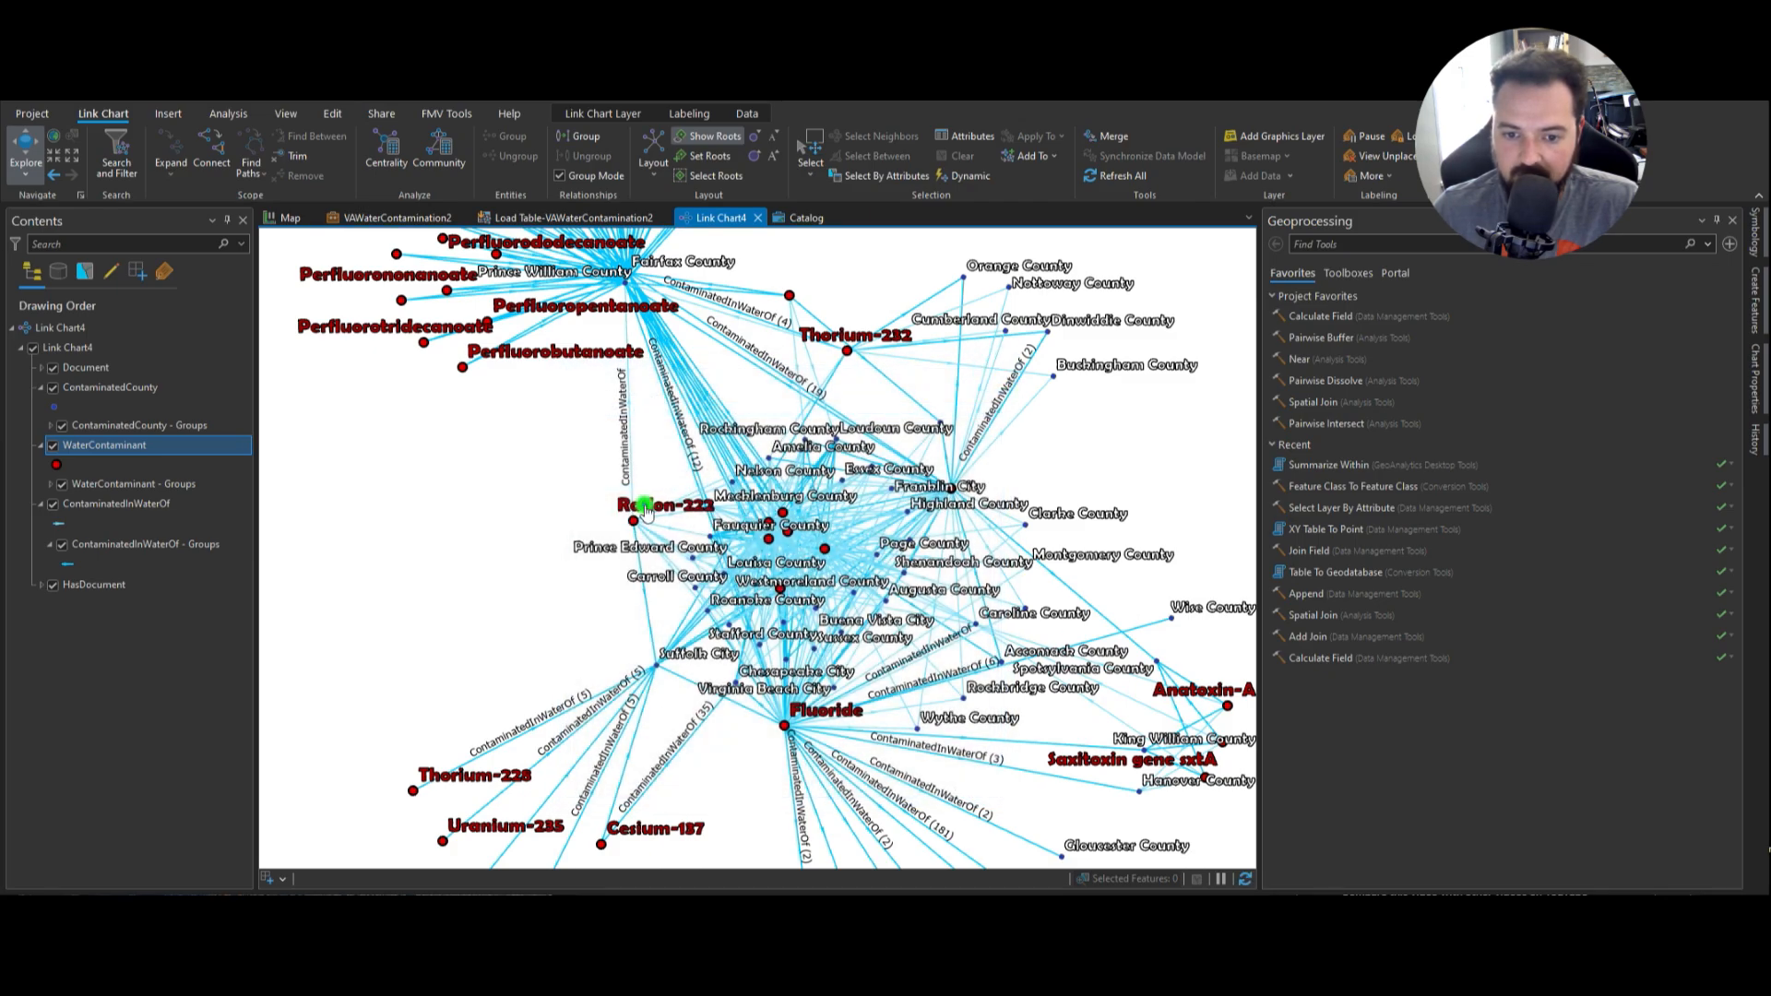
{"action": "left_click_drag", "start_coordinate": [611, 523], "coordinate": [581, 517]}
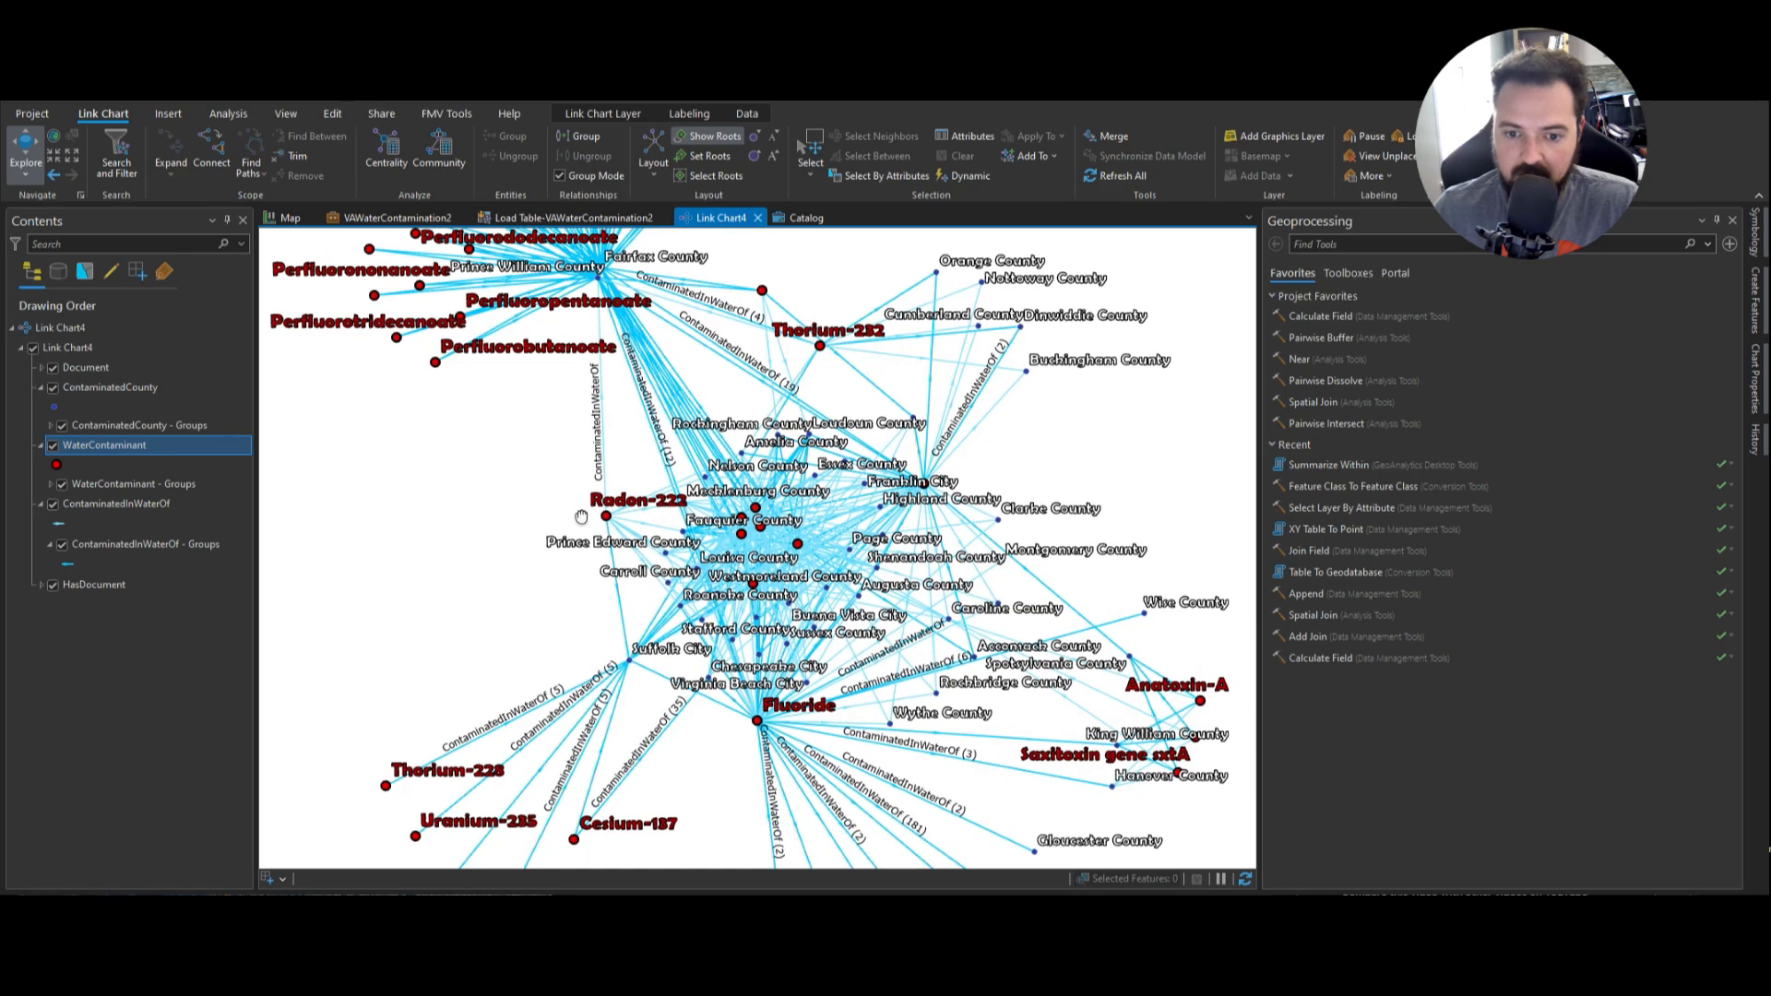
{"action": "left_click", "coordinate": [605, 520]}
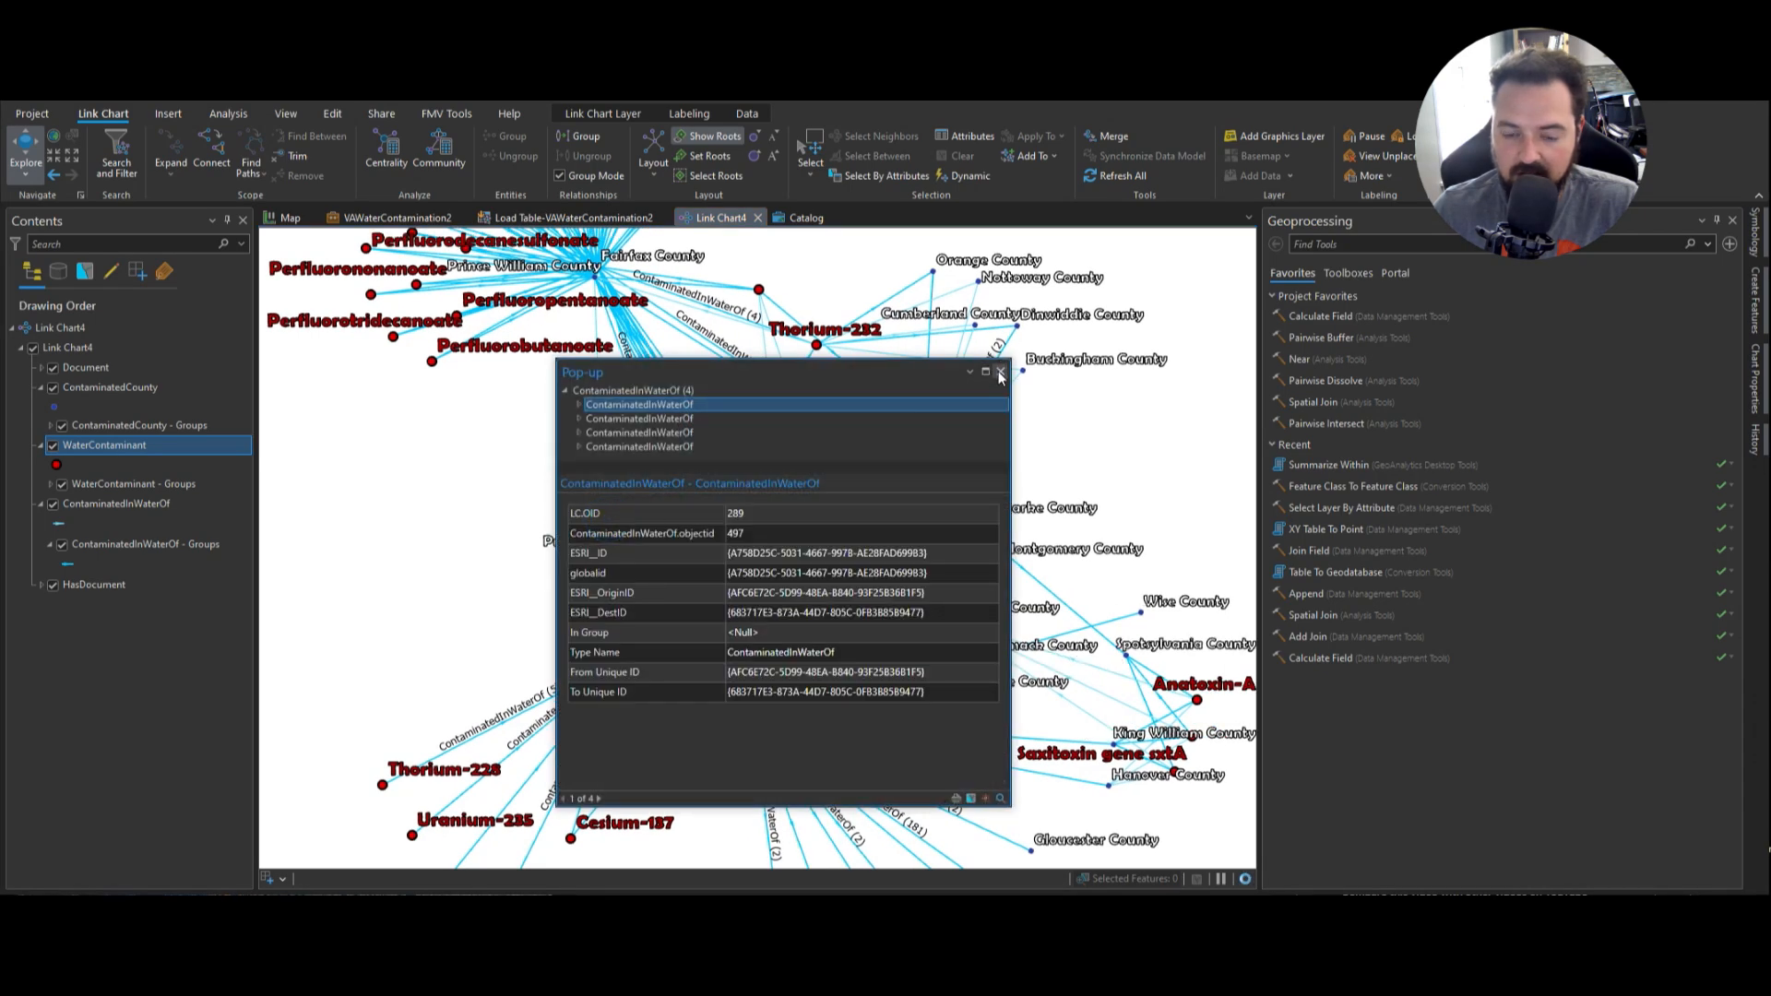
{"action": "left_click", "coordinate": [999, 373]}
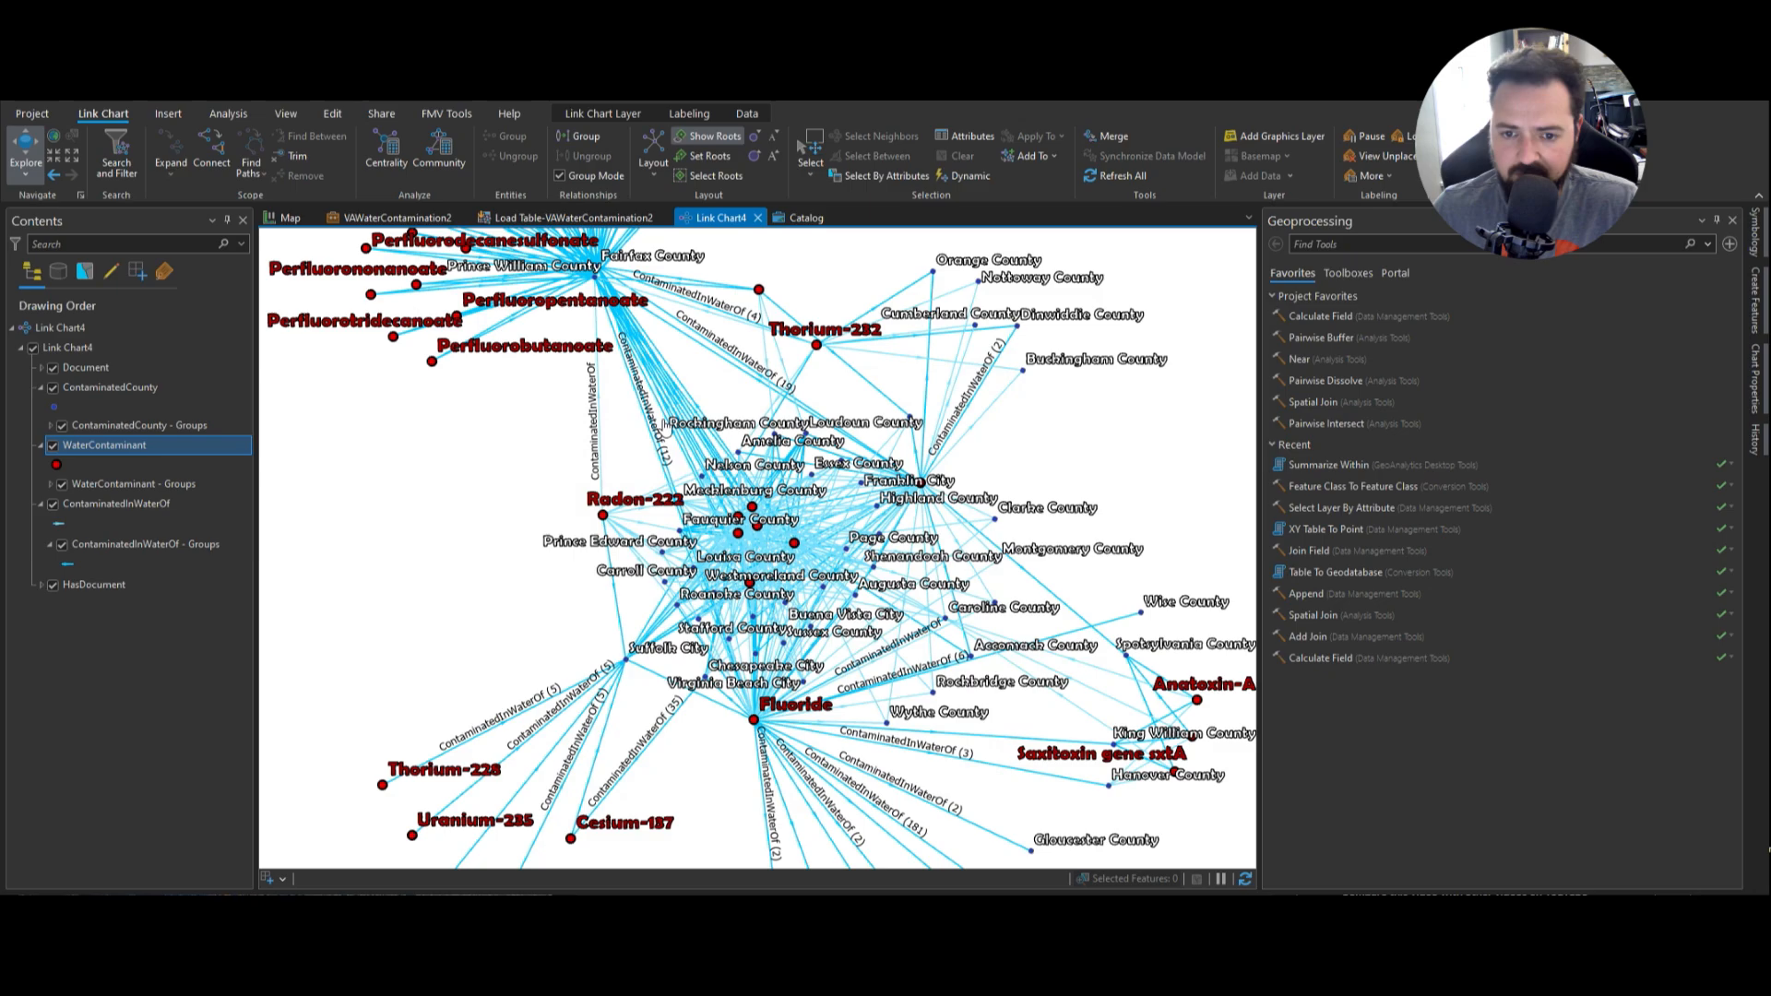
- Move the Radon-222 contaminant, together with its ContaminatedInWaterOf links and connected counties, outward from the dense central cluster of the link chart
{"action": "scroll", "coordinate": [669, 411], "scroll_direction": "up", "scroll_amount": 3}
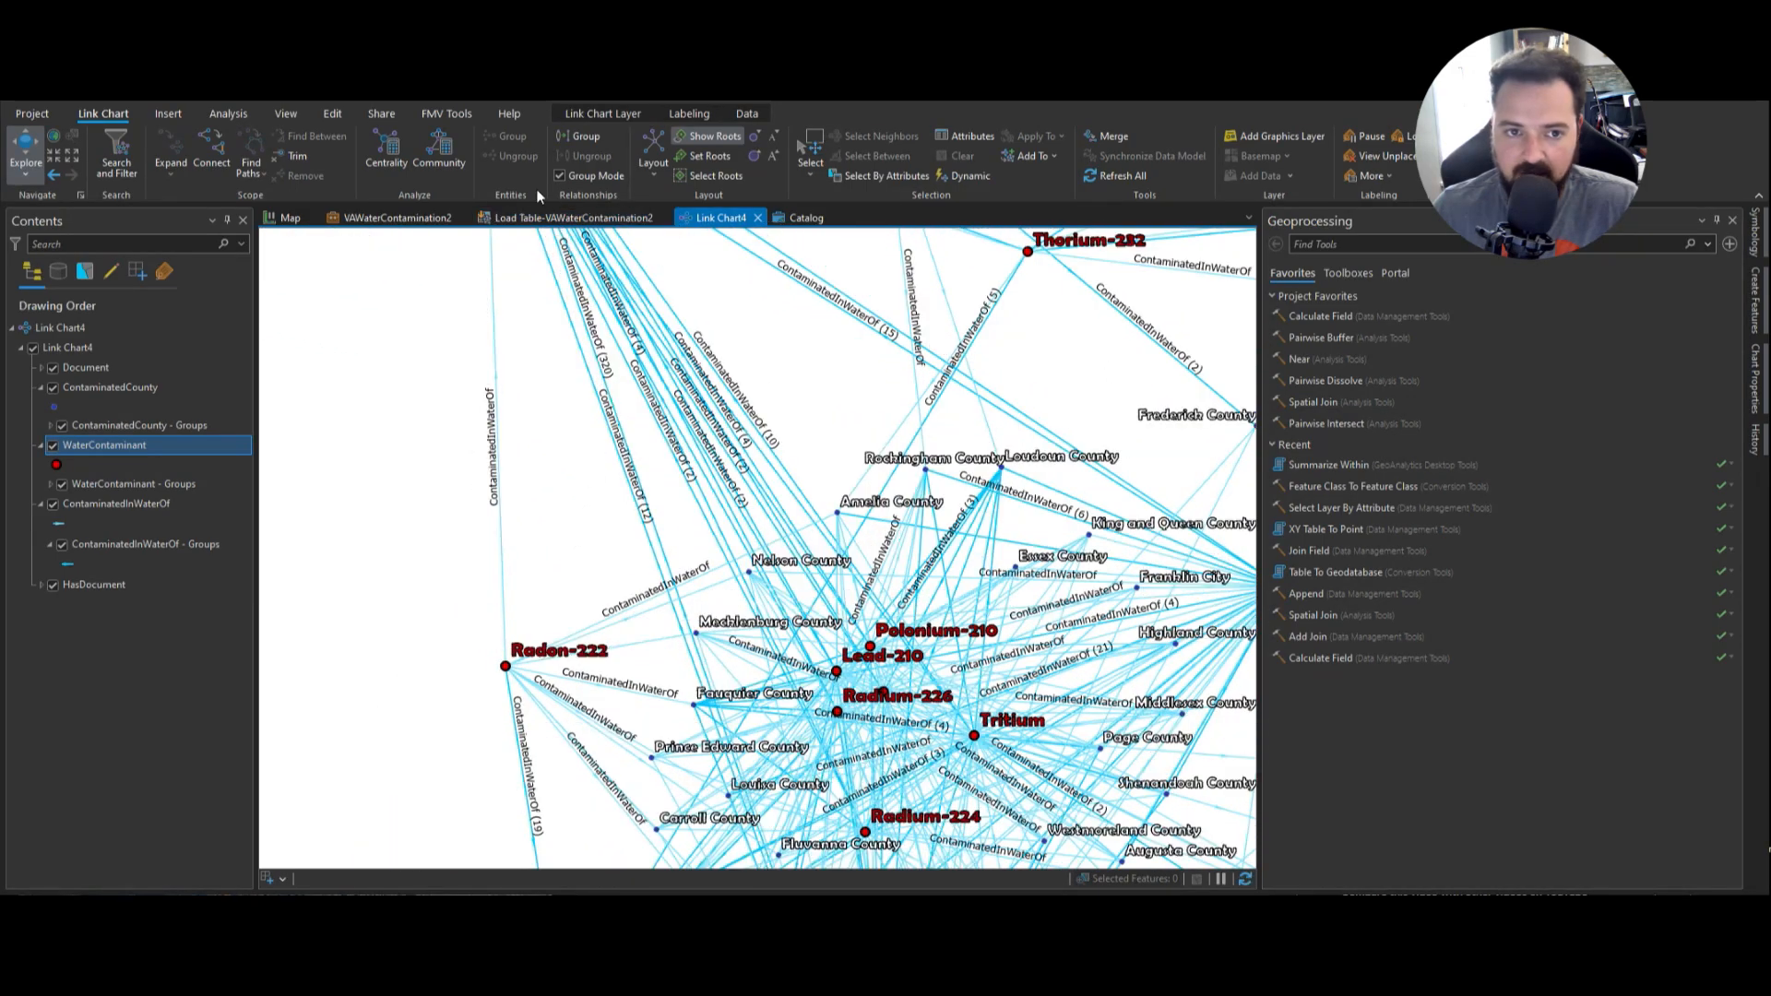
{"action": "left_click", "coordinate": [329, 114]}
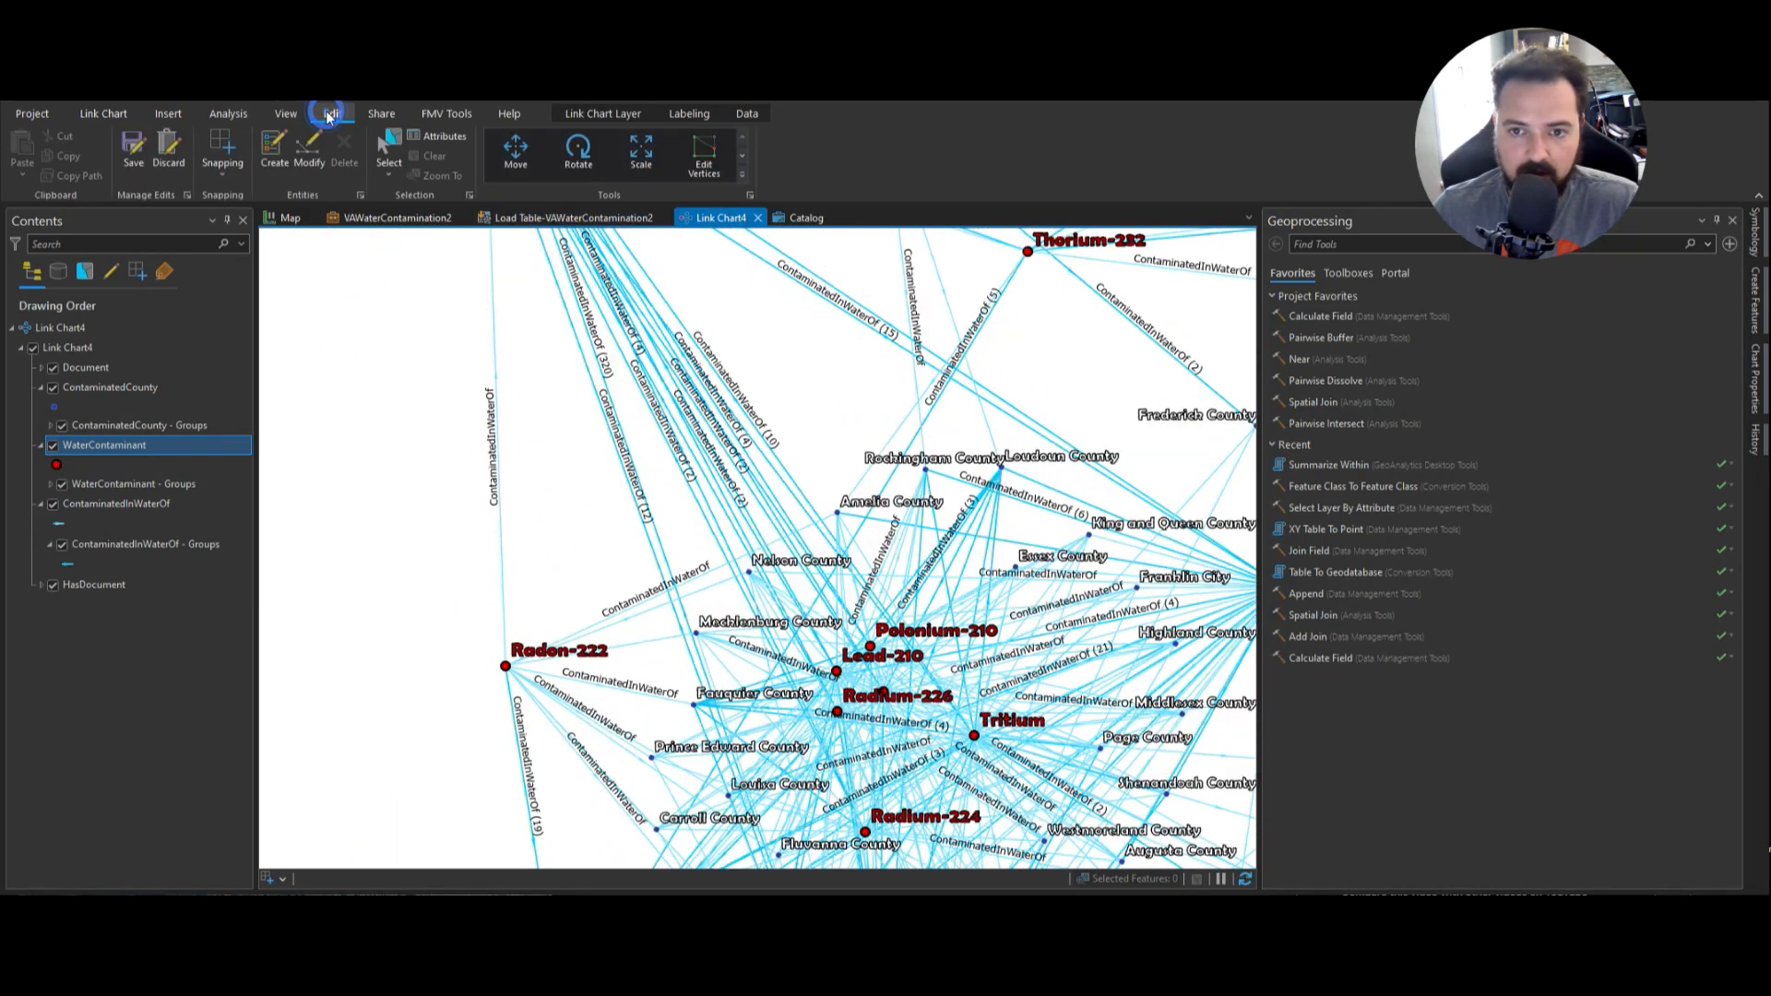
{"action": "left_click", "coordinate": [501, 156]}
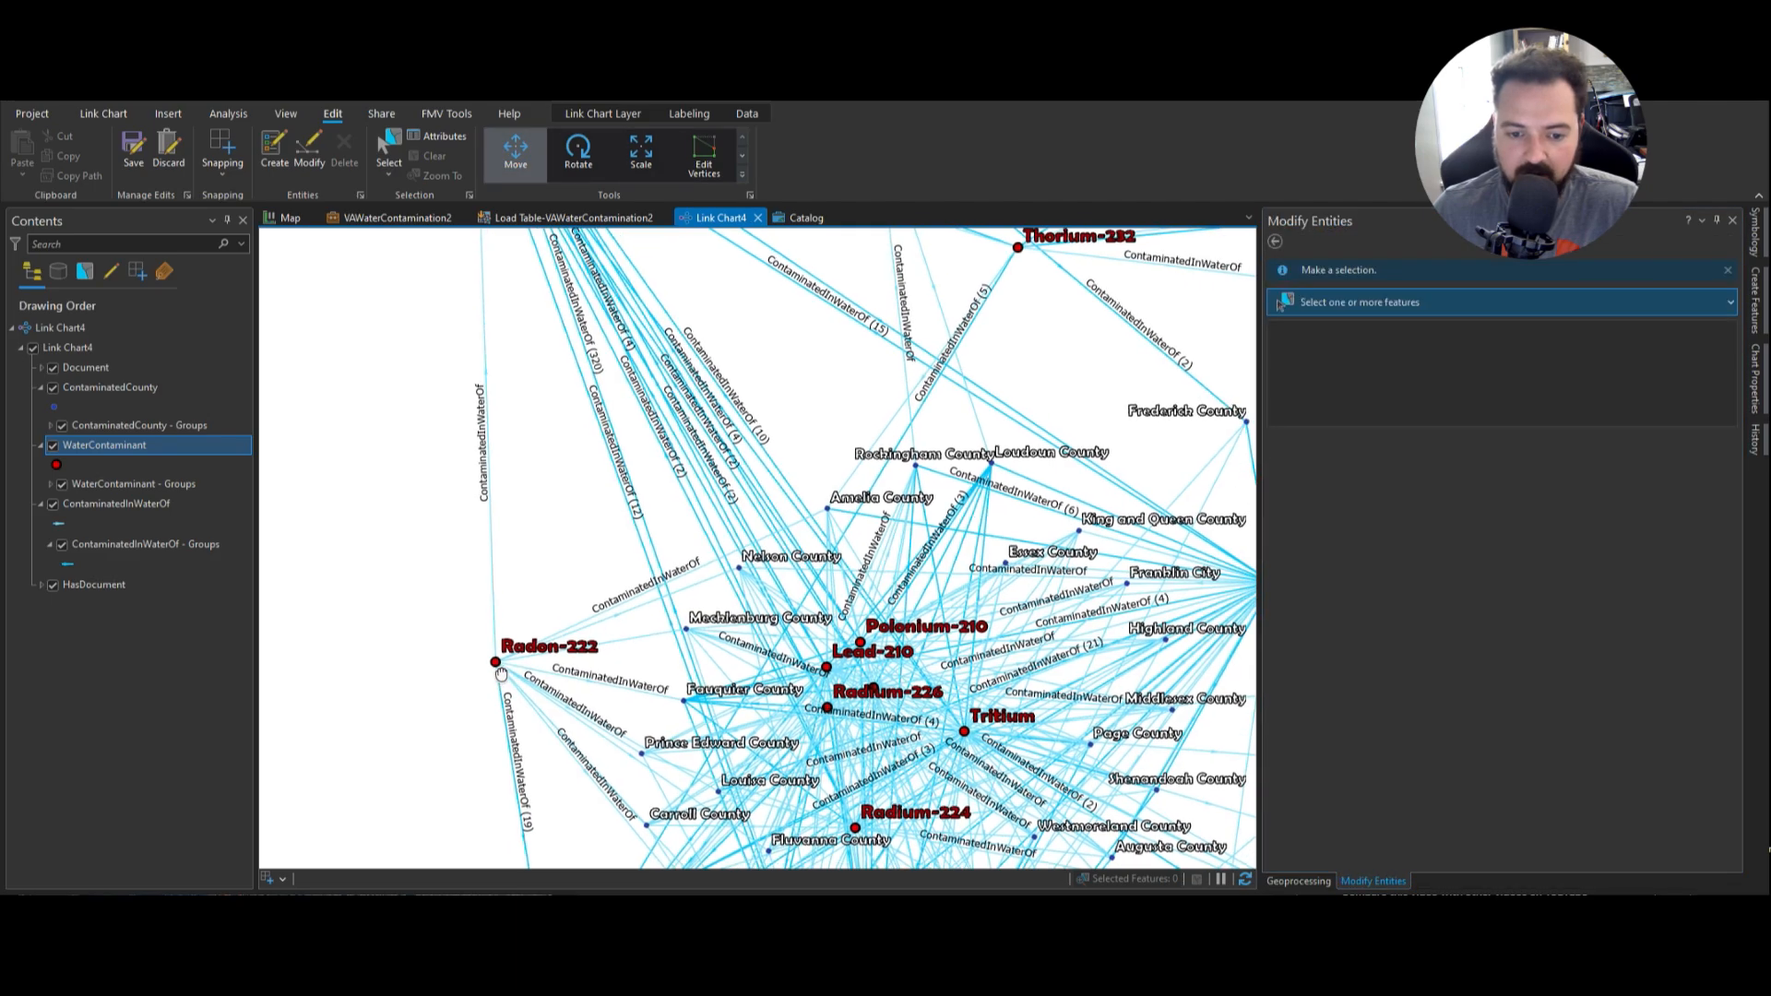
{"action": "left_click", "coordinate": [489, 657]}
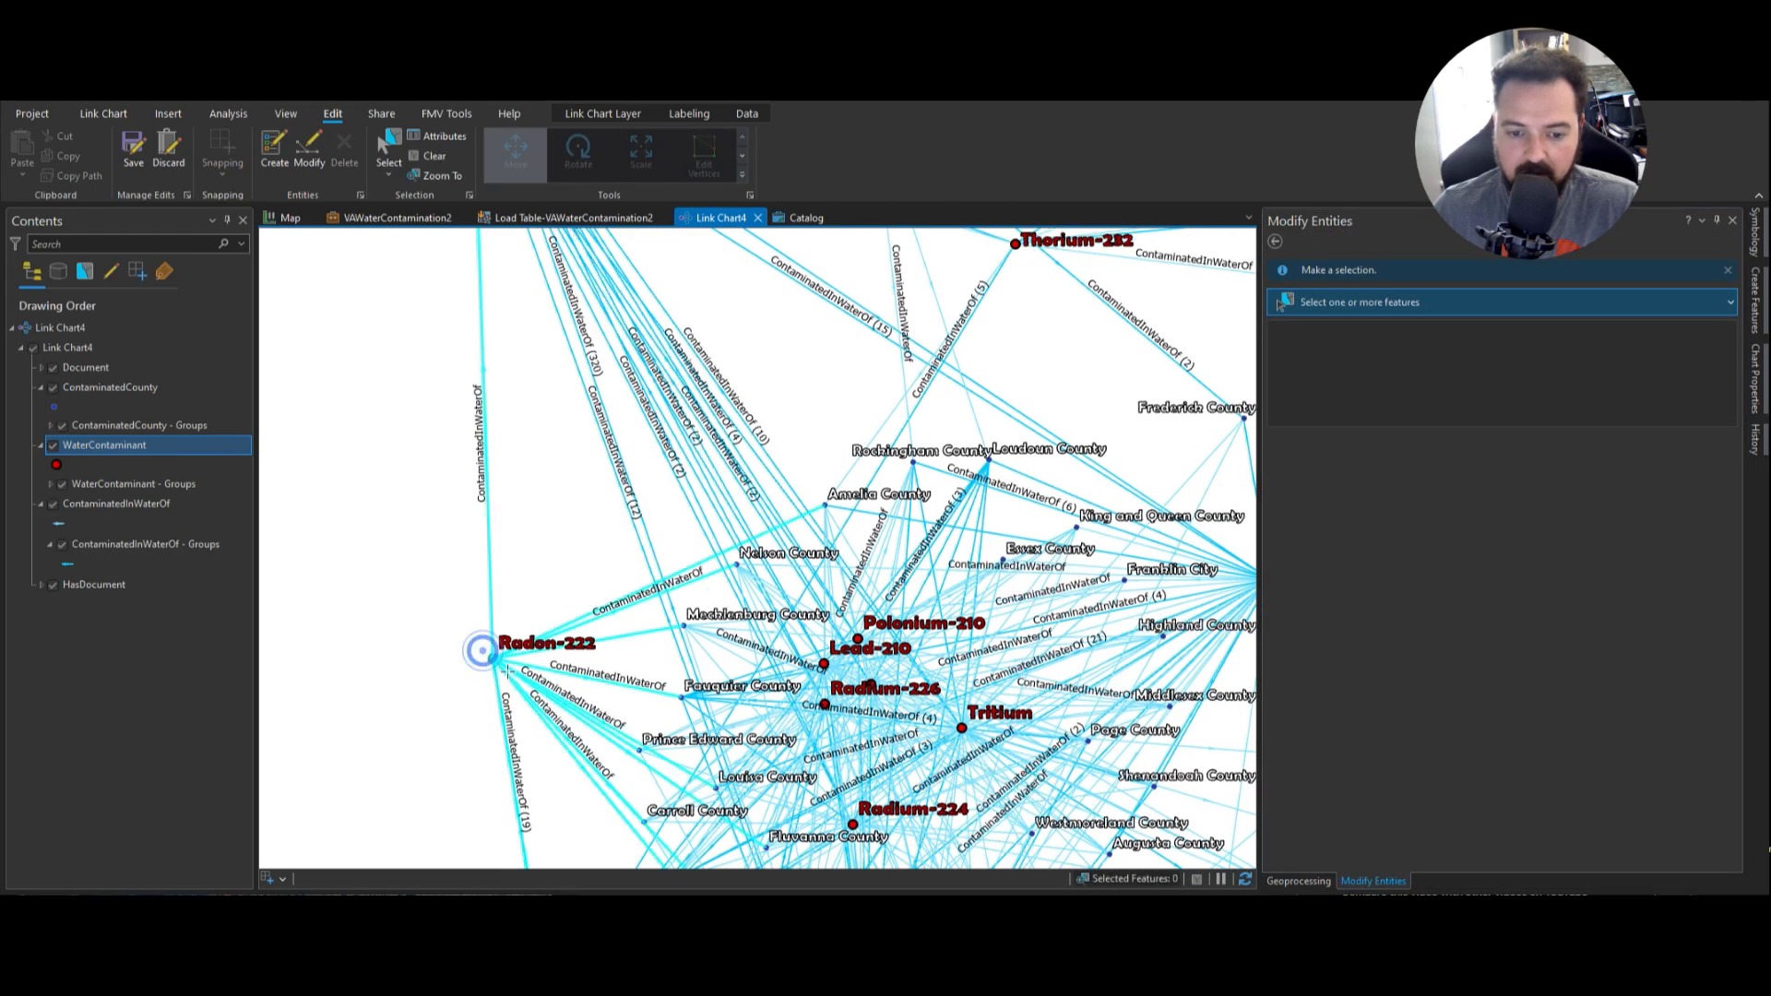
{"action": "left_click_drag", "start_coordinate": [495, 660], "coordinate": [539, 517]}
{"action": "scroll", "coordinate": [388, 606], "scroll_direction": "down", "scroll_amount": 3}
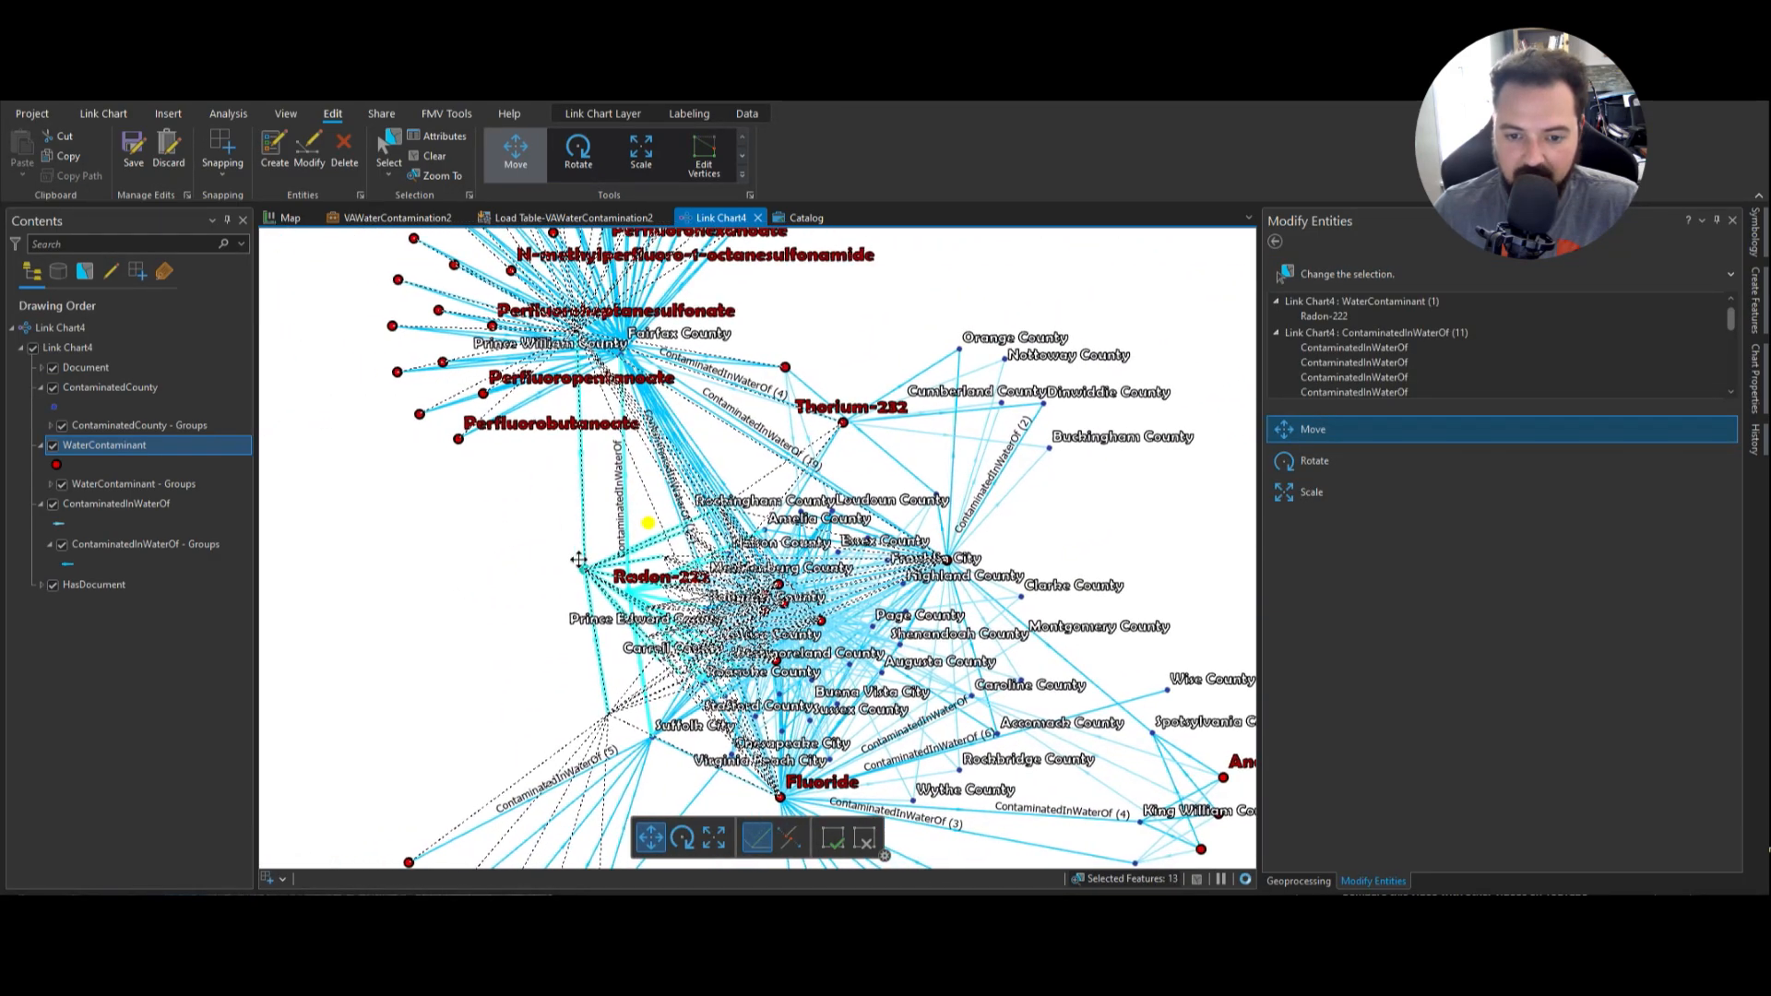
{"action": "left_click_drag", "start_coordinate": [491, 574], "coordinate": [309, 556]}
{"action": "left_click_drag", "start_coordinate": [392, 487], "coordinate": [627, 488]}
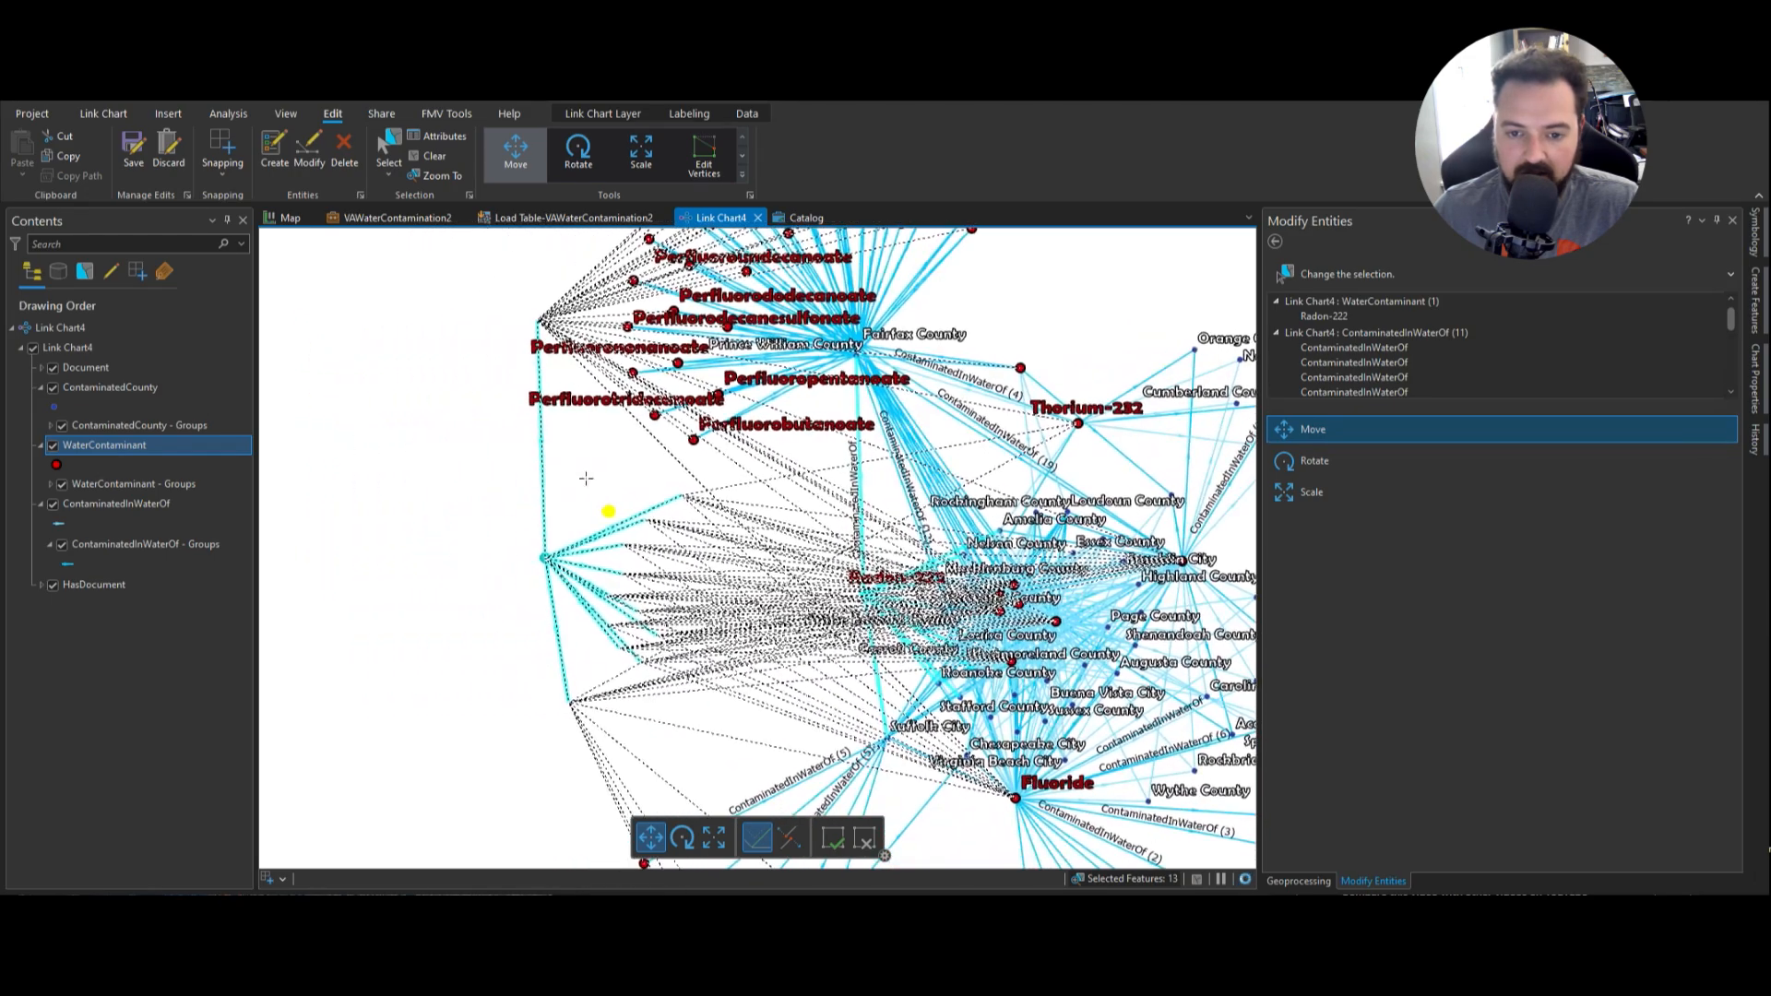
{"action": "left_click", "coordinate": [521, 544]}
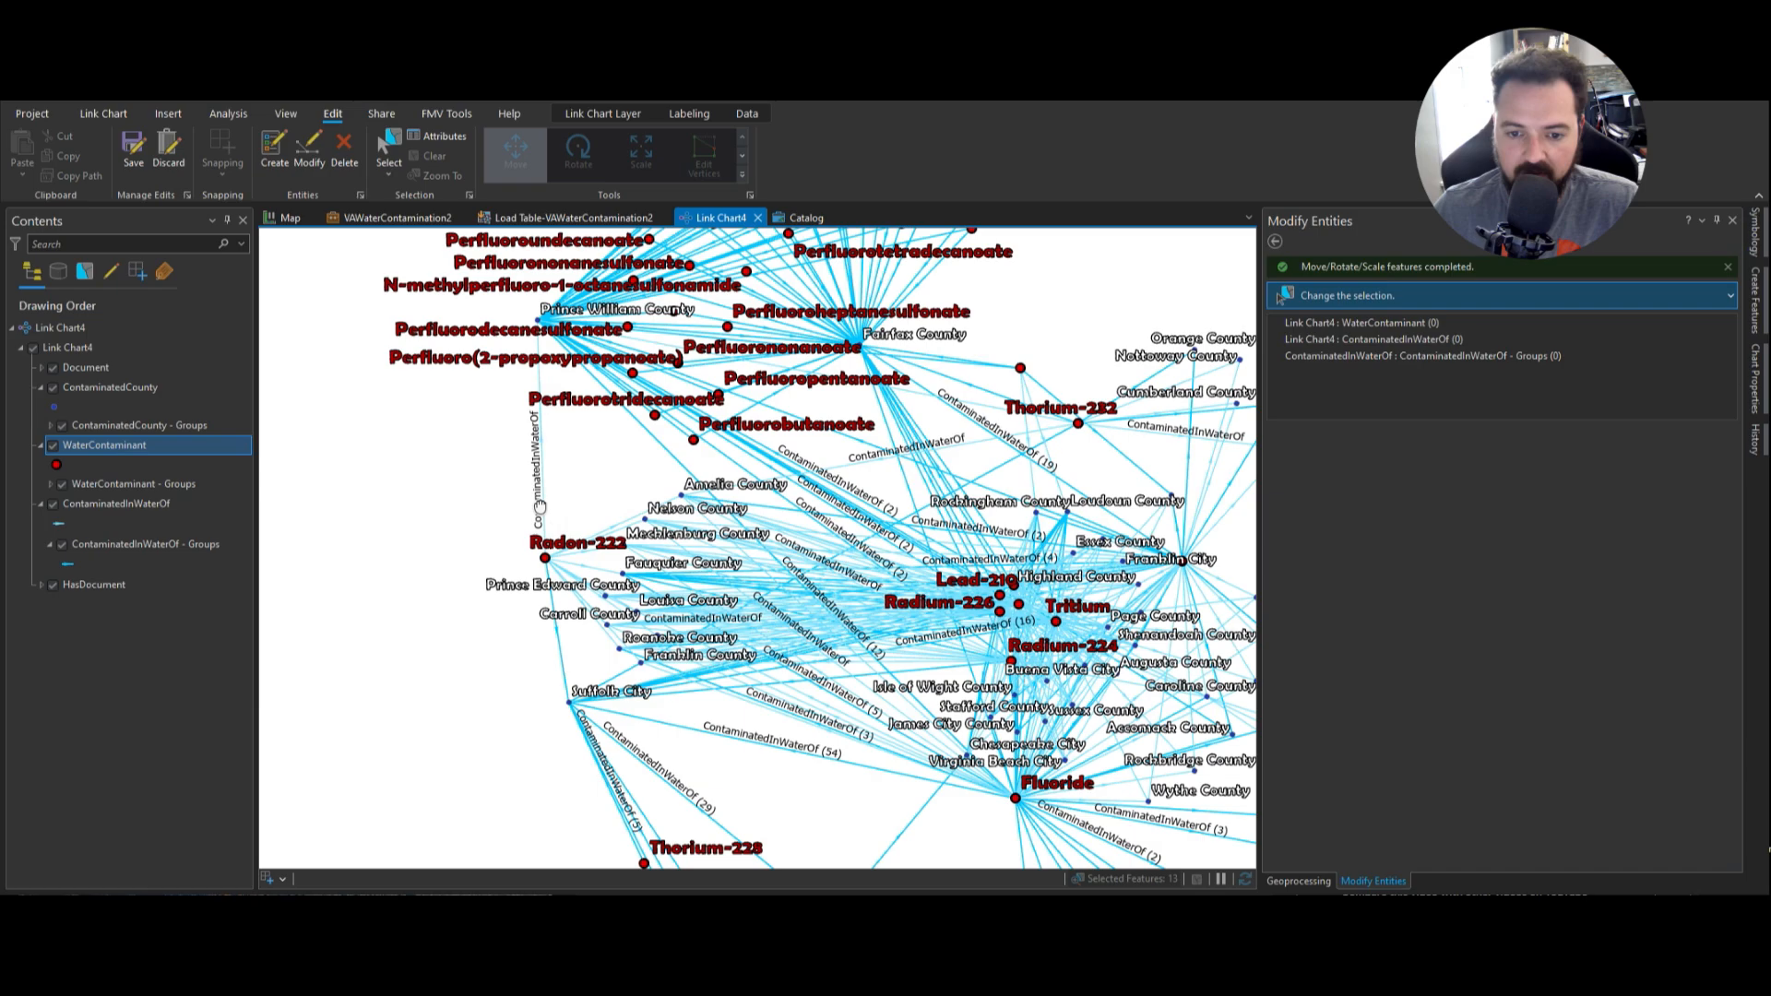
{"action": "left_click_drag", "start_coordinate": [582, 529], "coordinate": [528, 448]}
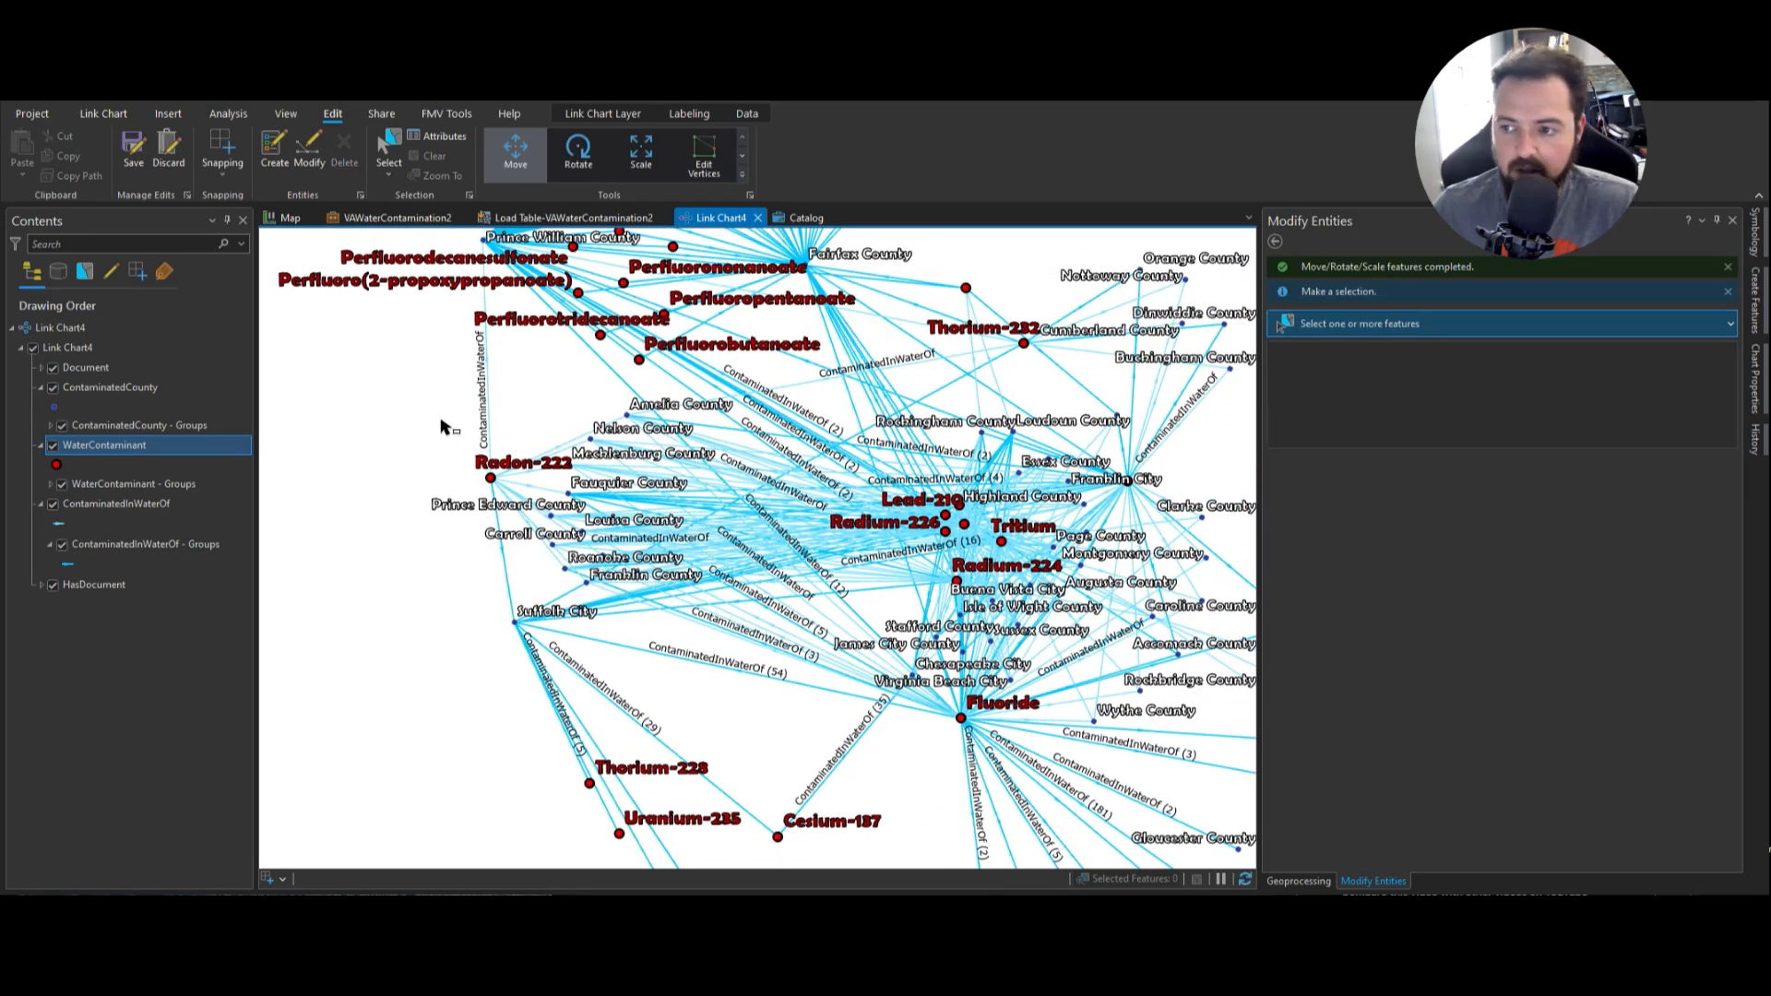
{"action": "left_click_drag", "start_coordinate": [441, 426], "coordinate": [502, 512]}
{"action": "scroll", "coordinate": [418, 591], "scroll_direction": "down", "scroll_amount": 2}
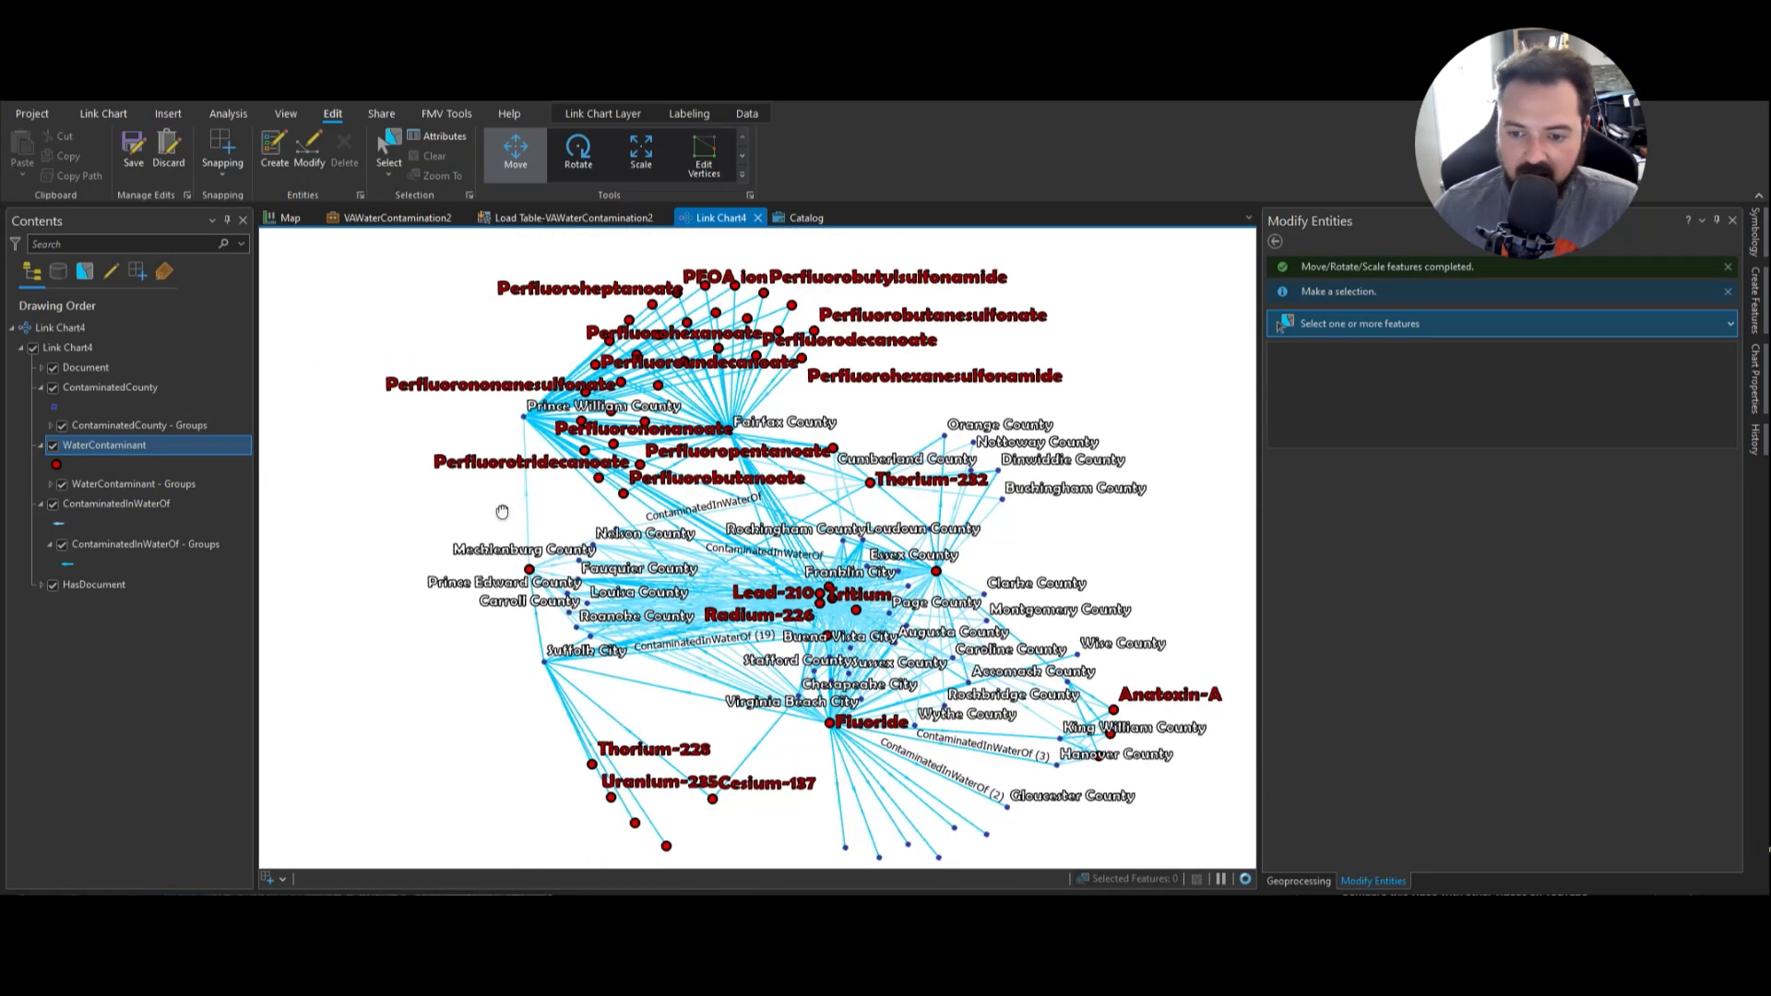